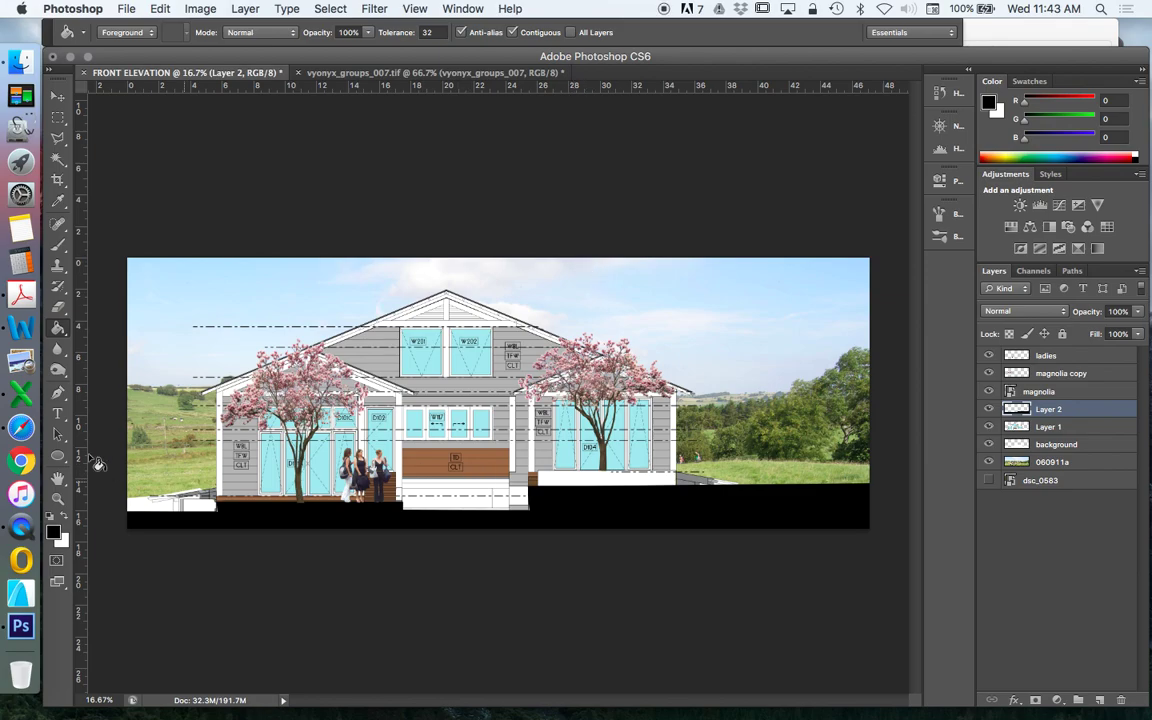
Zoom in on the house's timber panel and toggle Layer 1 and Layer 2 visibility to check their contents.
{"action": "left_click", "coordinate": [58, 499]}
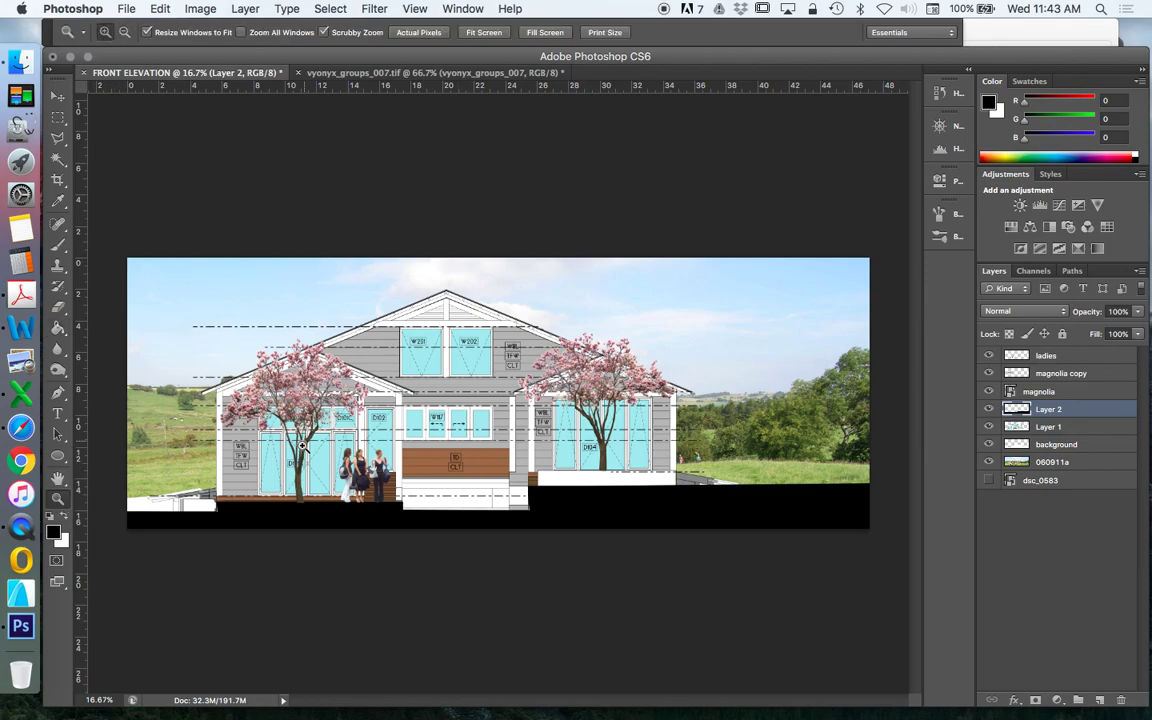
{"action": "left_click", "coordinate": [410, 468]}
{"action": "left_click", "coordinate": [377, 496]}
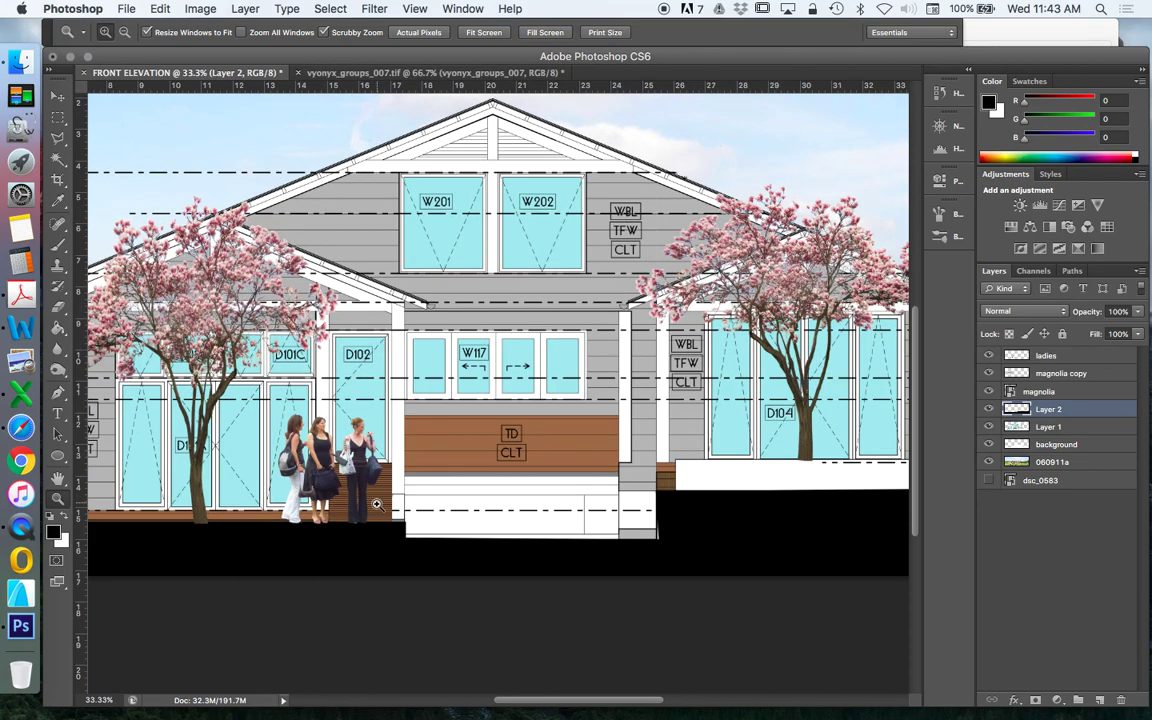
{"action": "left_click", "coordinate": [473, 538]}
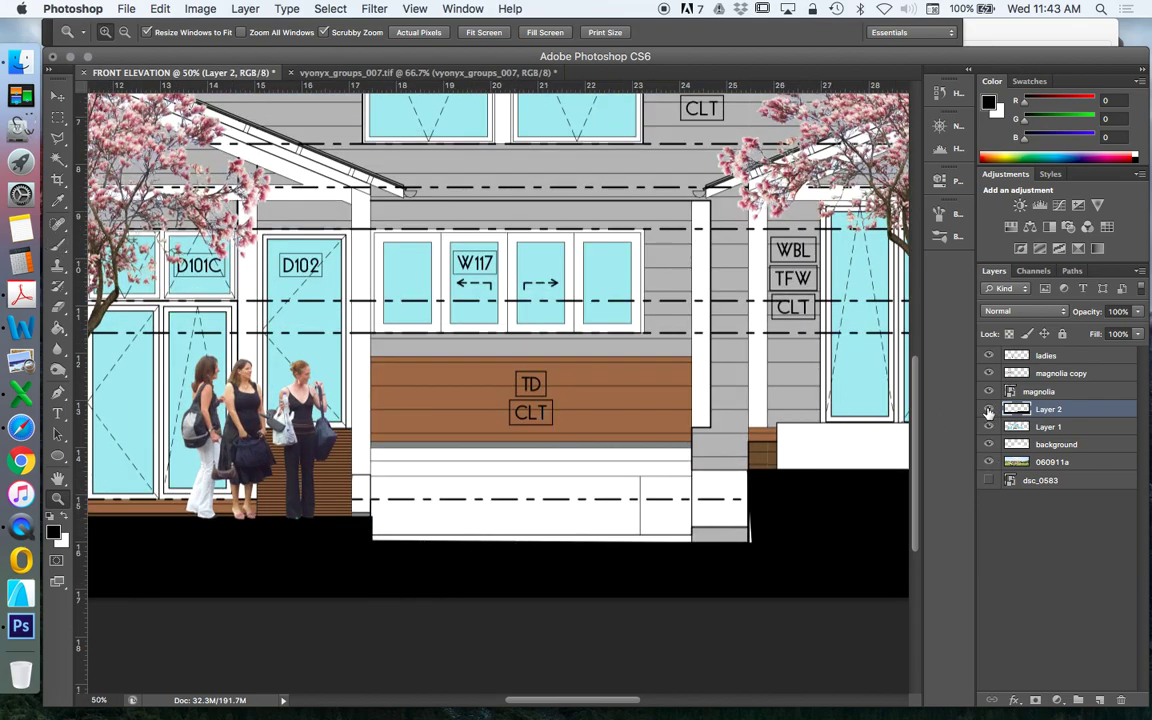
{"action": "left_click", "coordinate": [988, 410]}
{"action": "left_click", "coordinate": [988, 410]}
{"action": "left_click", "coordinate": [988, 427]}
{"action": "left_click", "coordinate": [988, 427]}
Rename Layer 1 to 'elevation'.
{"action": "left_click", "coordinate": [1055, 428]}
{"action": "right_click", "coordinate": [1066, 432]}
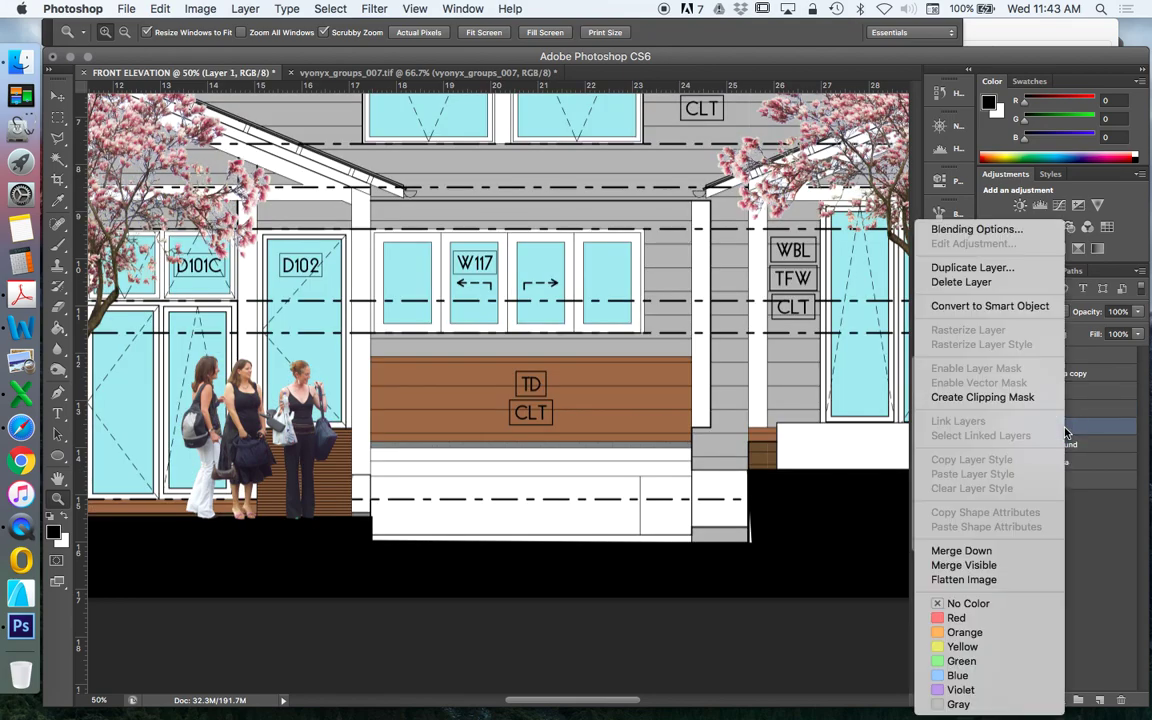
{"action": "key", "text": "Escape"}
{"action": "double_click", "coordinate": [1050, 427]}
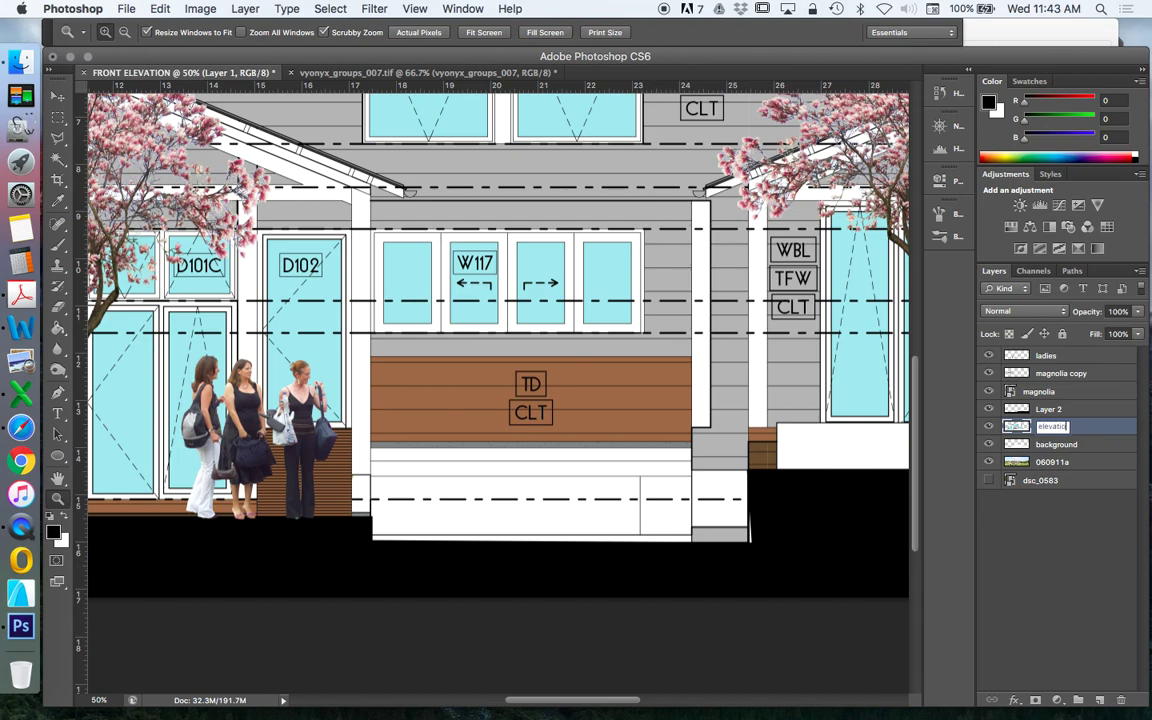
{"action": "key", "text": "Return"}
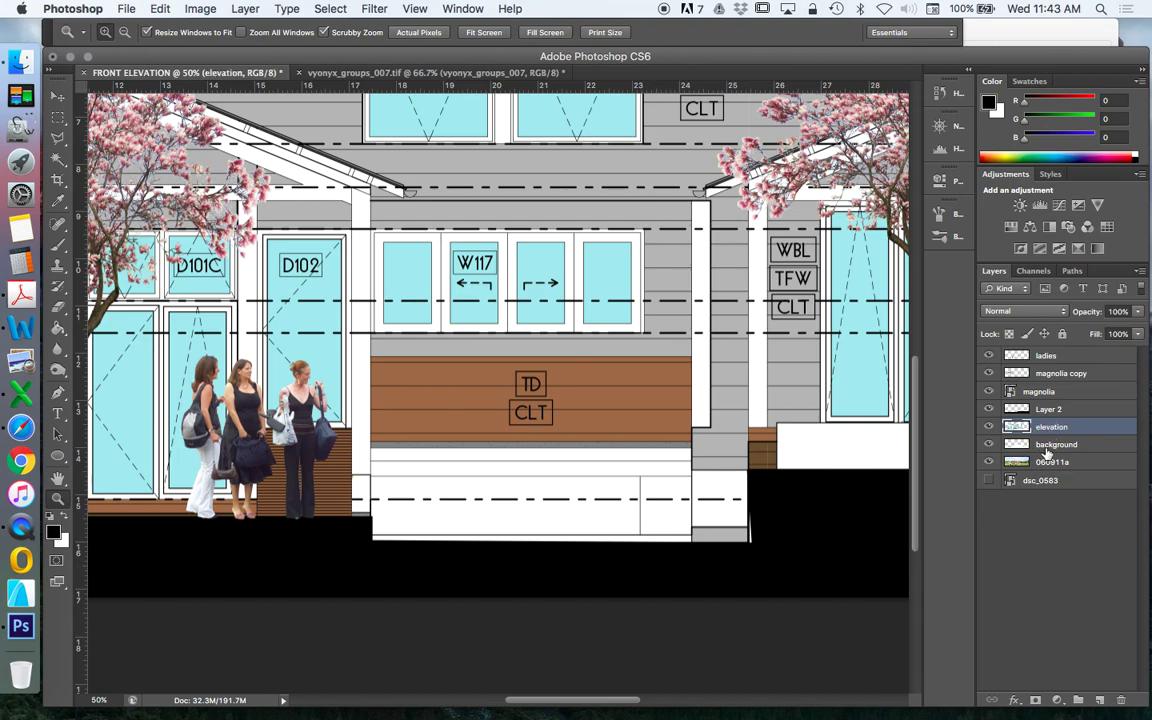
Make the elevation layer active and choose the Magic Wand tool (Tolerance 100, Contiguous).
{"action": "left_click", "coordinate": [1056, 444]}
{"action": "left_click", "coordinate": [1047, 428]}
{"action": "left_click", "coordinate": [58, 162]}
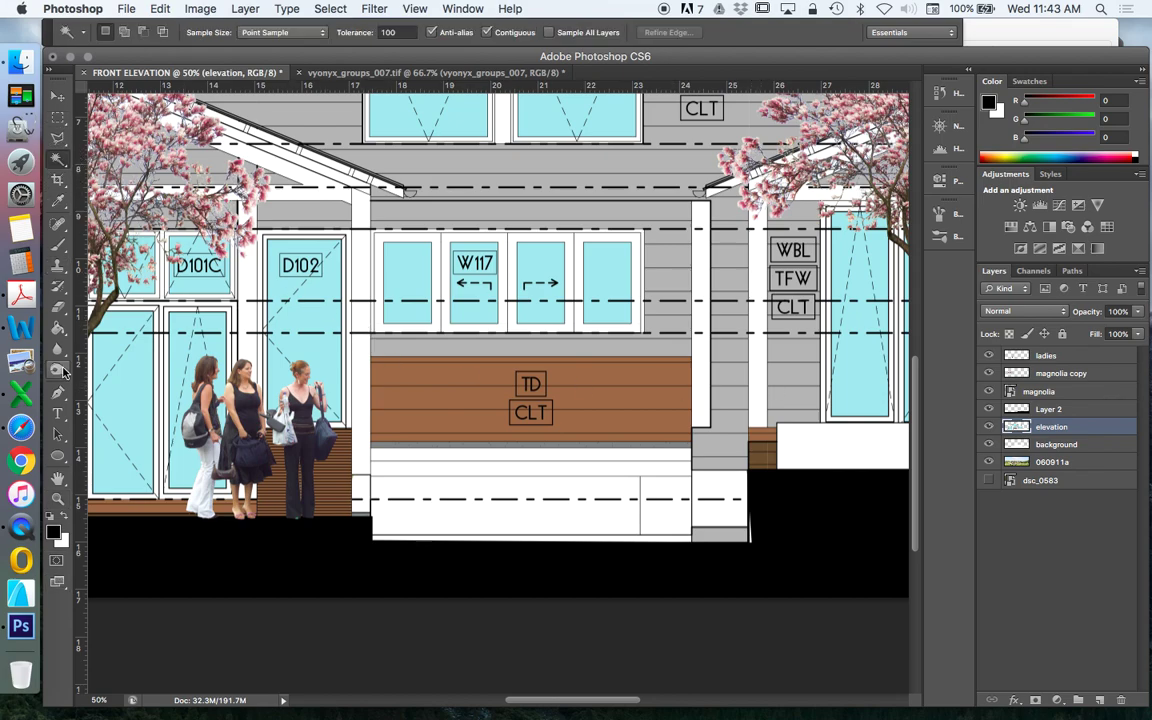
{"action": "left_click", "coordinate": [61, 163]}
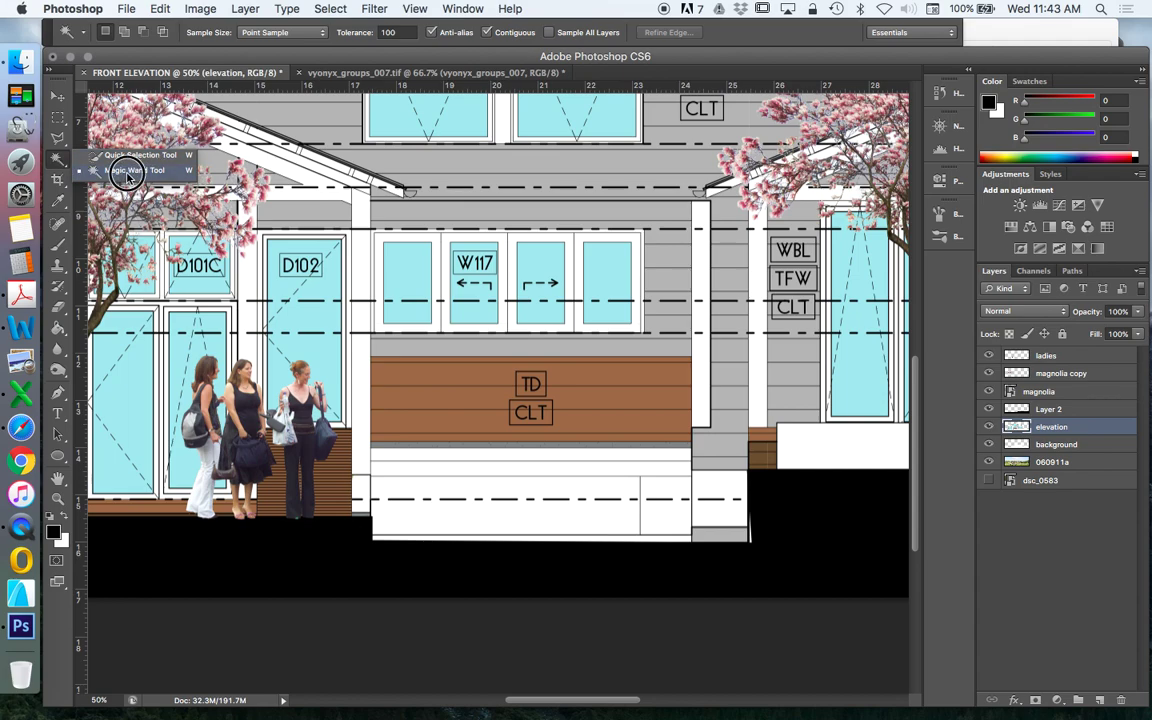
{"action": "left_click", "coordinate": [128, 176]}
{"action": "left_click", "coordinate": [60, 164]}
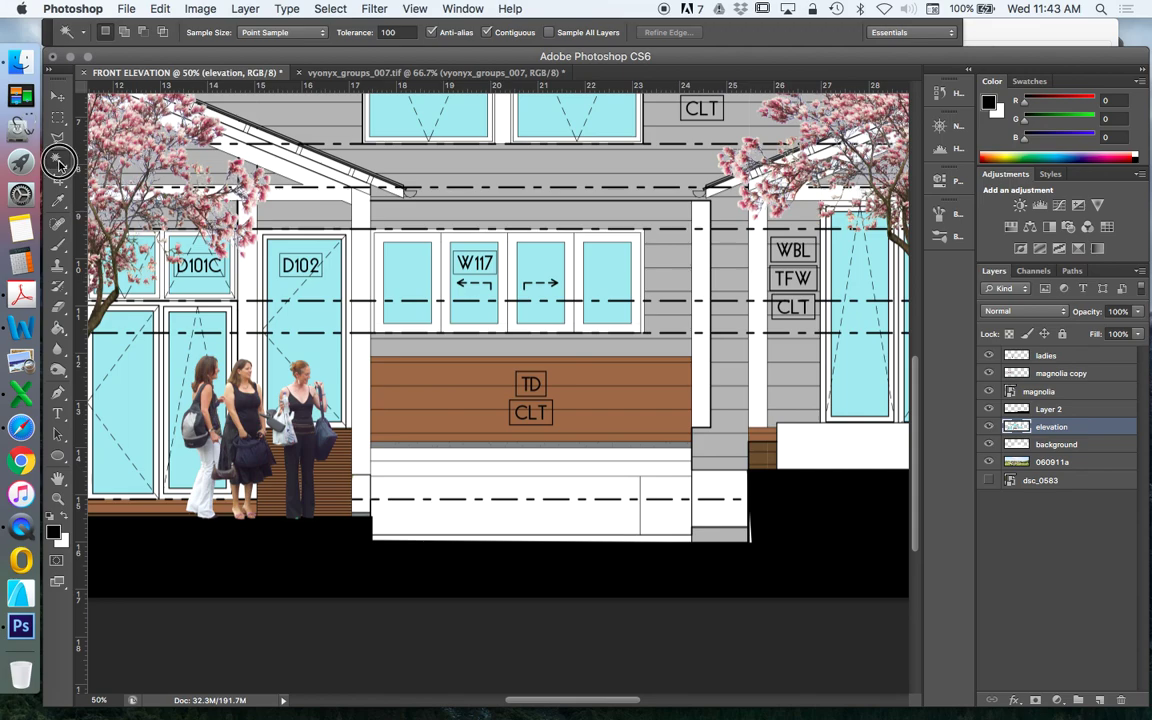
Try selecting the brown planks with Magic Wand tolerance set to 0.
{"action": "left_click", "coordinate": [476, 375]}
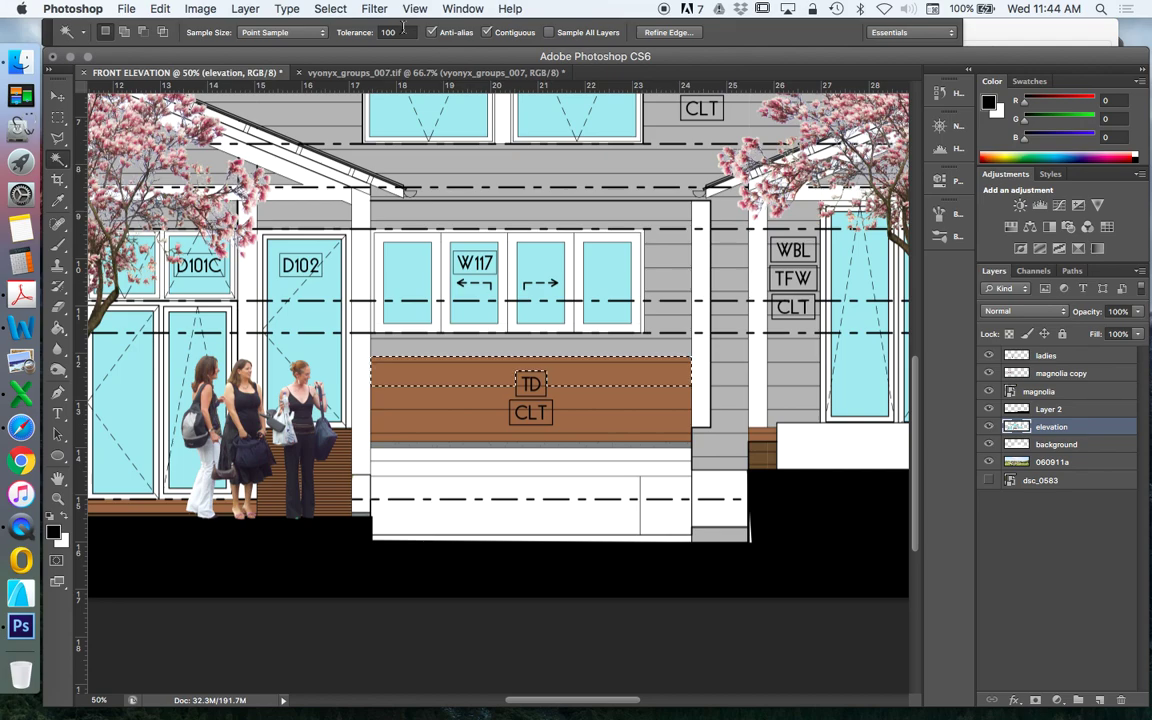
{"action": "left_click", "coordinate": [355, 31]}
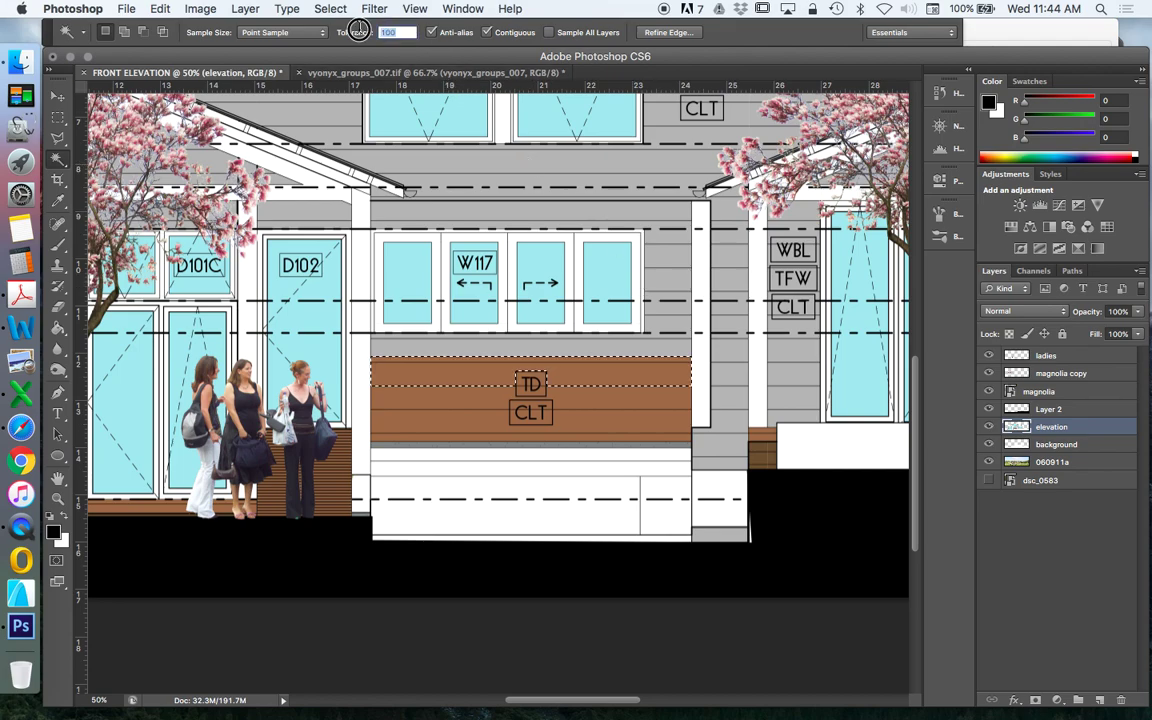
{"action": "type", "text": "0"}
{"action": "left_click", "coordinate": [455, 430]}
{"action": "left_click", "coordinate": [492, 381]}
{"action": "key", "text": "ctrl+d"}
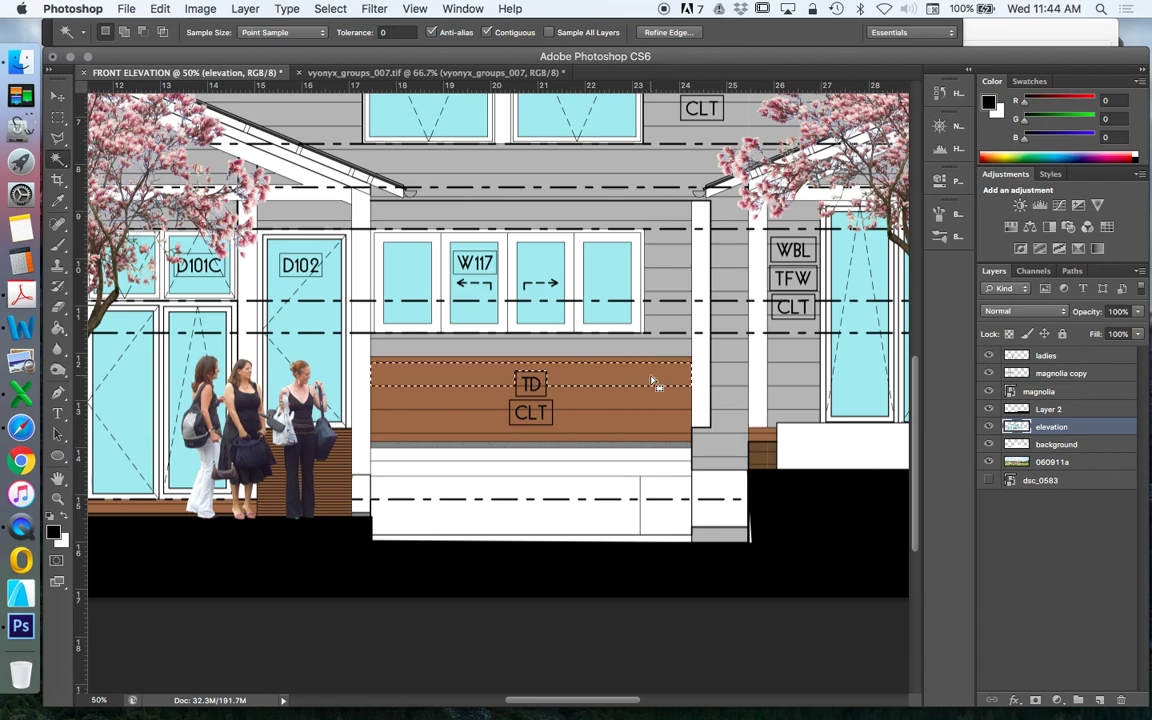
{"action": "left_click", "coordinate": [530, 372]}
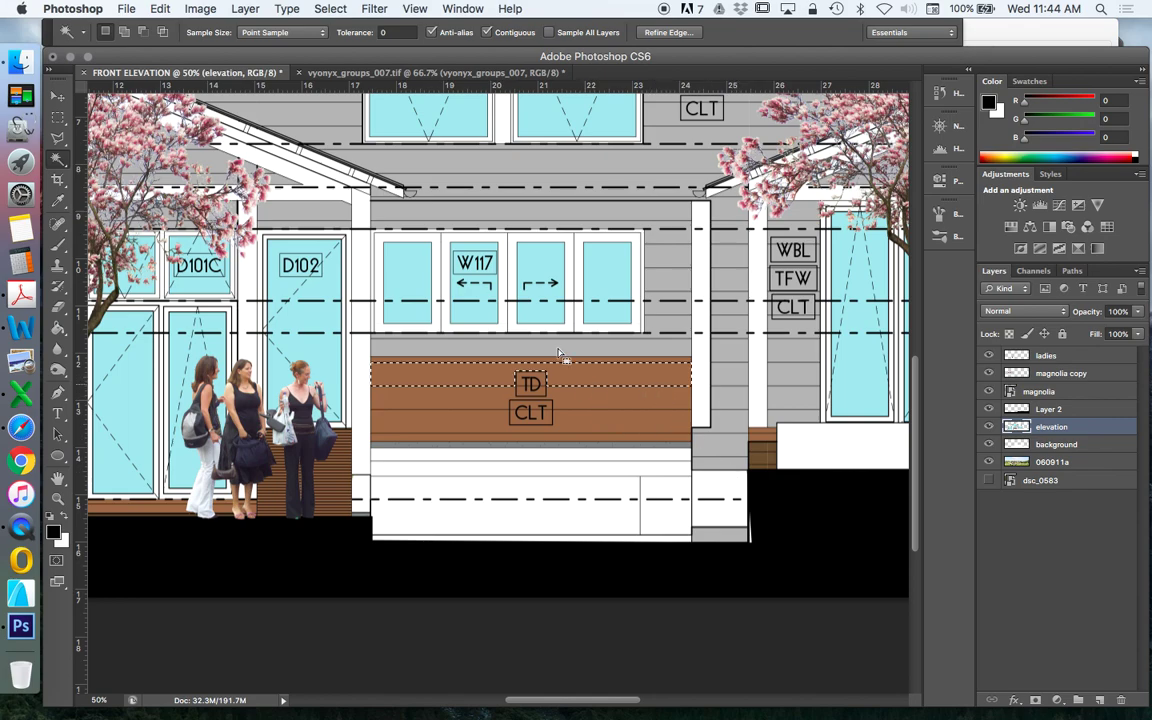
Set tolerance back to 100 and select the plank around the CLT label.
{"action": "left_click", "coordinate": [399, 32]}
{"action": "type", "text": "100"}
{"action": "left_click", "coordinate": [630, 408]}
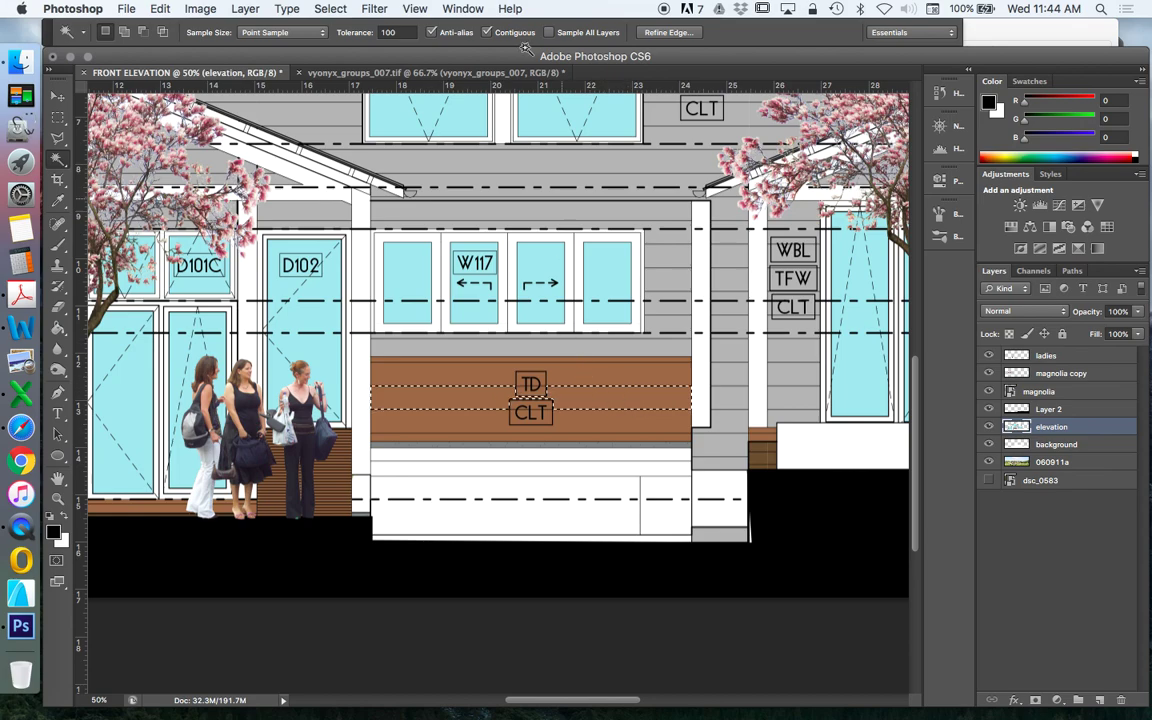
{"action": "left_click", "coordinate": [598, 380]}
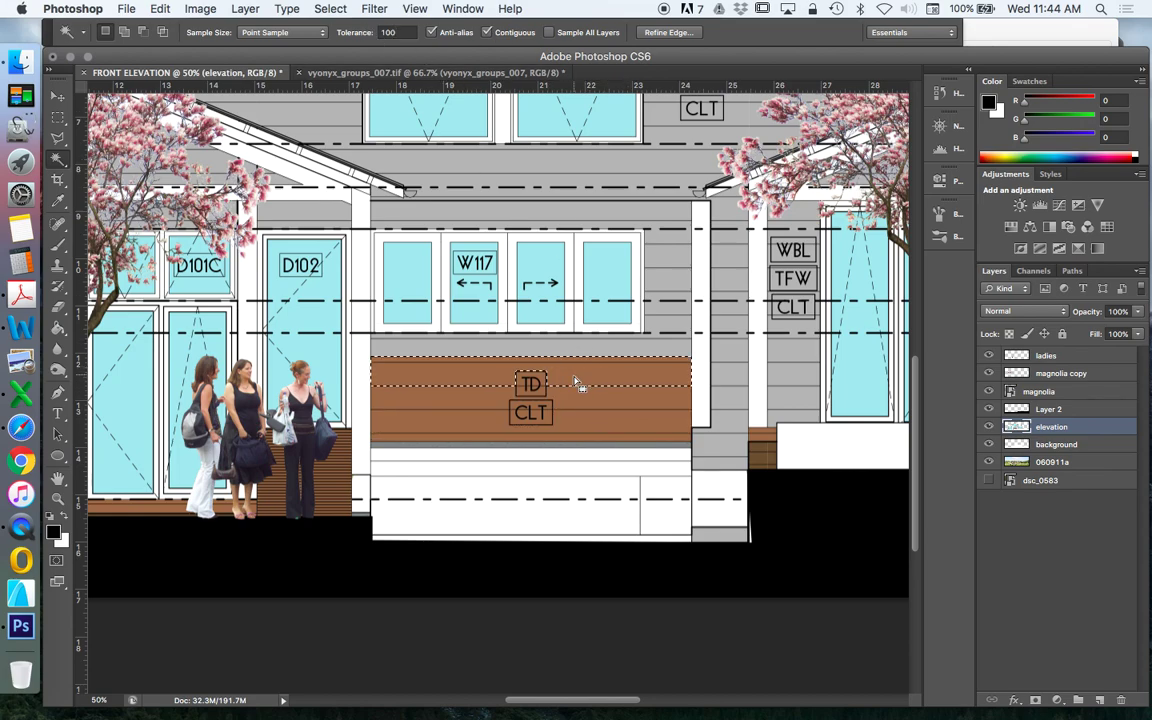
{"action": "left_click", "coordinate": [604, 400]}
{"action": "left_click", "coordinate": [611, 426]}
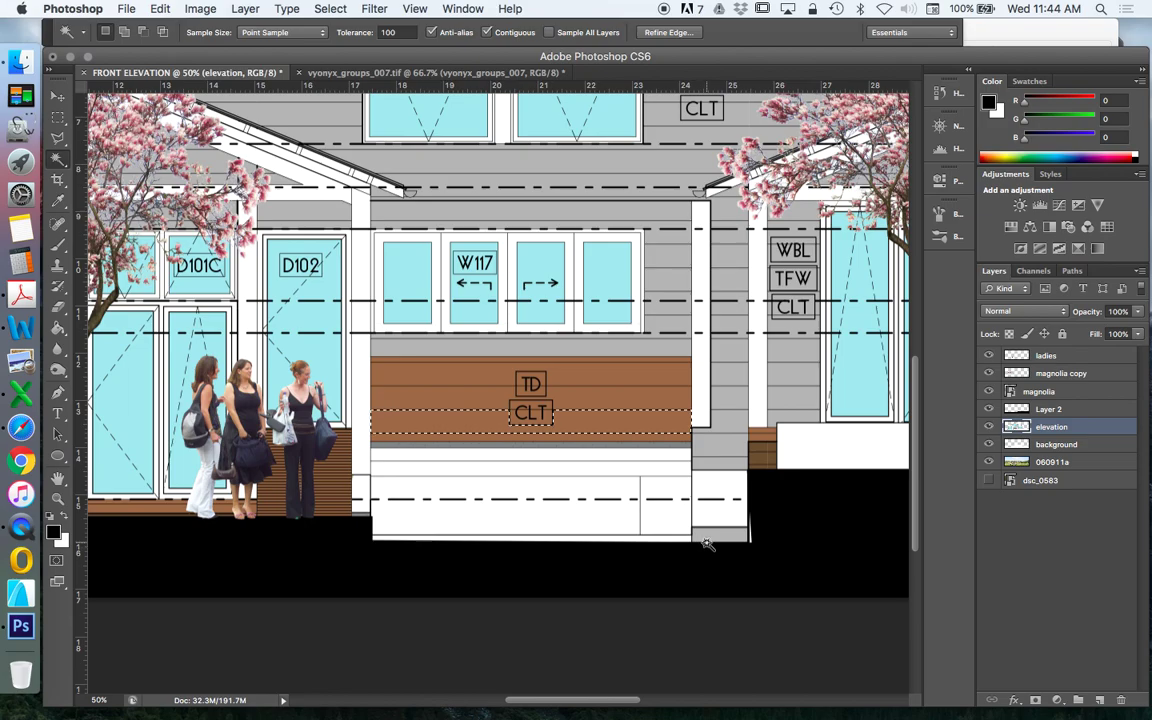
Try Select > Similar on the plank, then deselect the over-large result.
{"action": "left_click", "coordinate": [330, 8]}
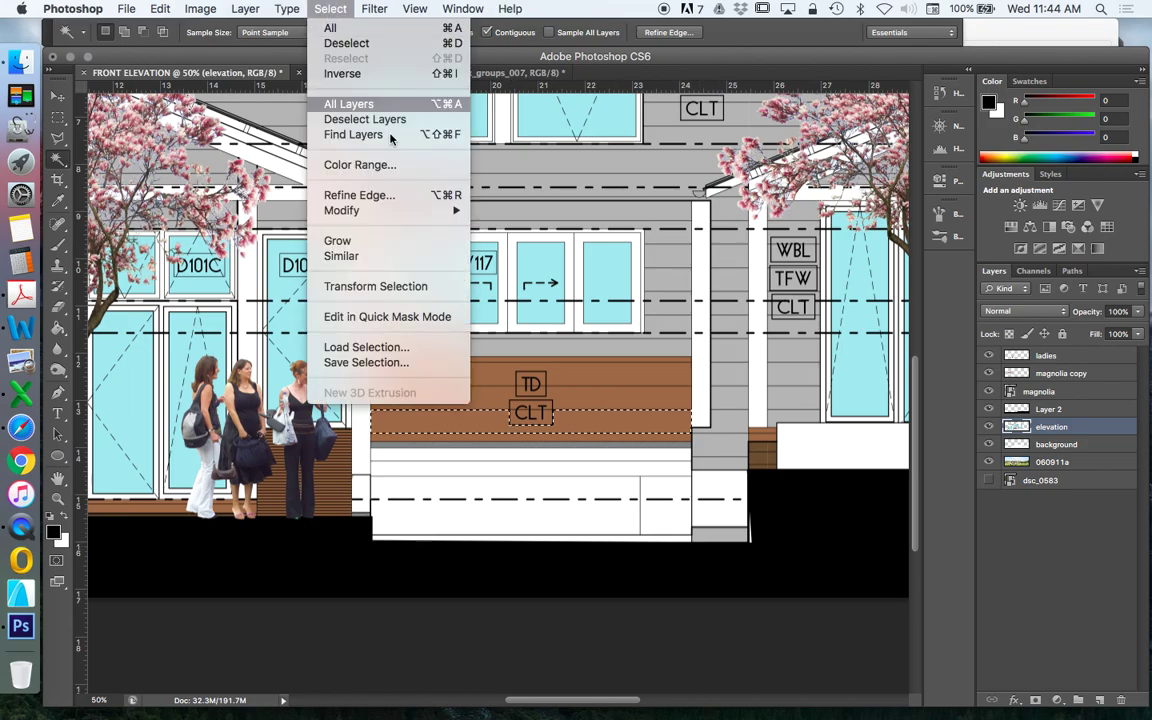
{"action": "left_click", "coordinate": [365, 255]}
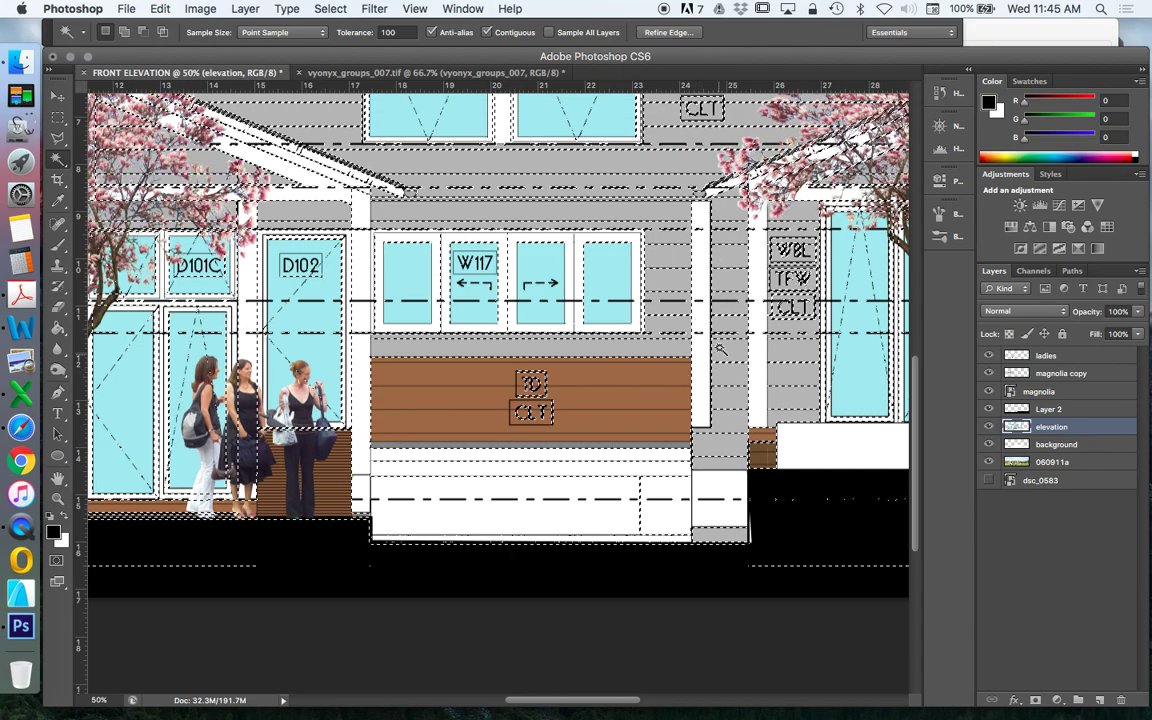
{"action": "key", "text": "super+d"}
At tolerance 20, select a lower brown plank and extend it to all similar brown areas.
{"action": "left_click", "coordinate": [404, 32]}
{"action": "type", "text": "20"}
{"action": "left_click", "coordinate": [470, 427]}
{"action": "left_click", "coordinate": [318, 15]}
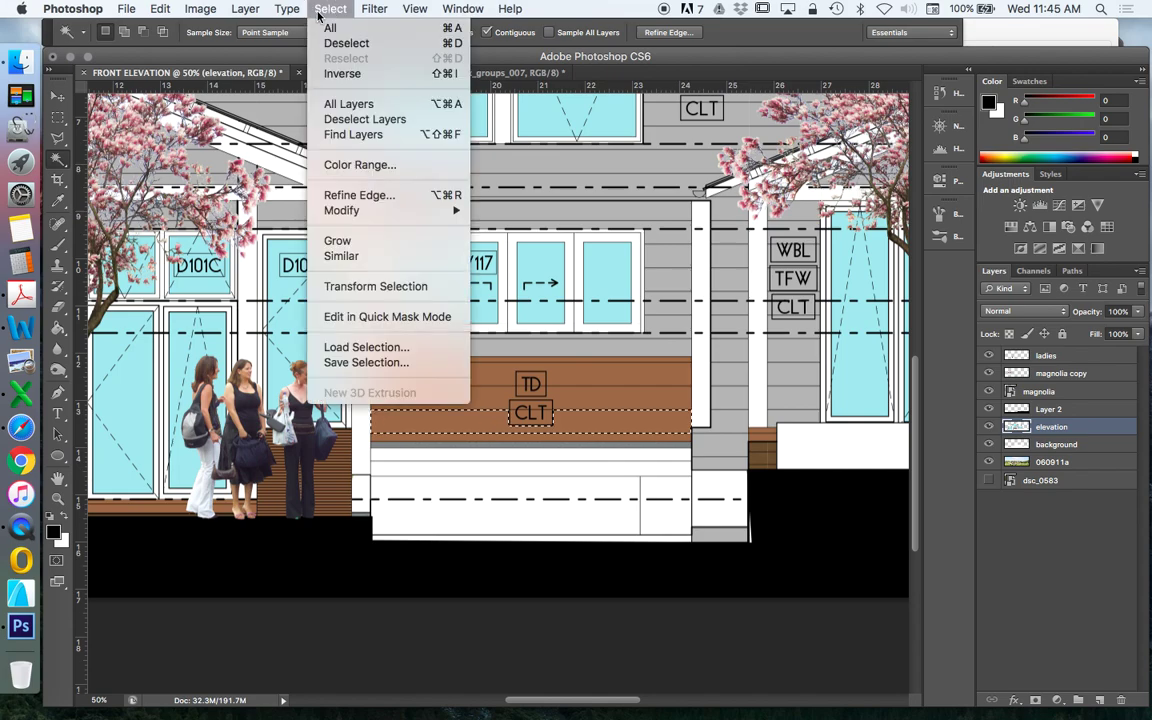
{"action": "left_click", "coordinate": [370, 256]}
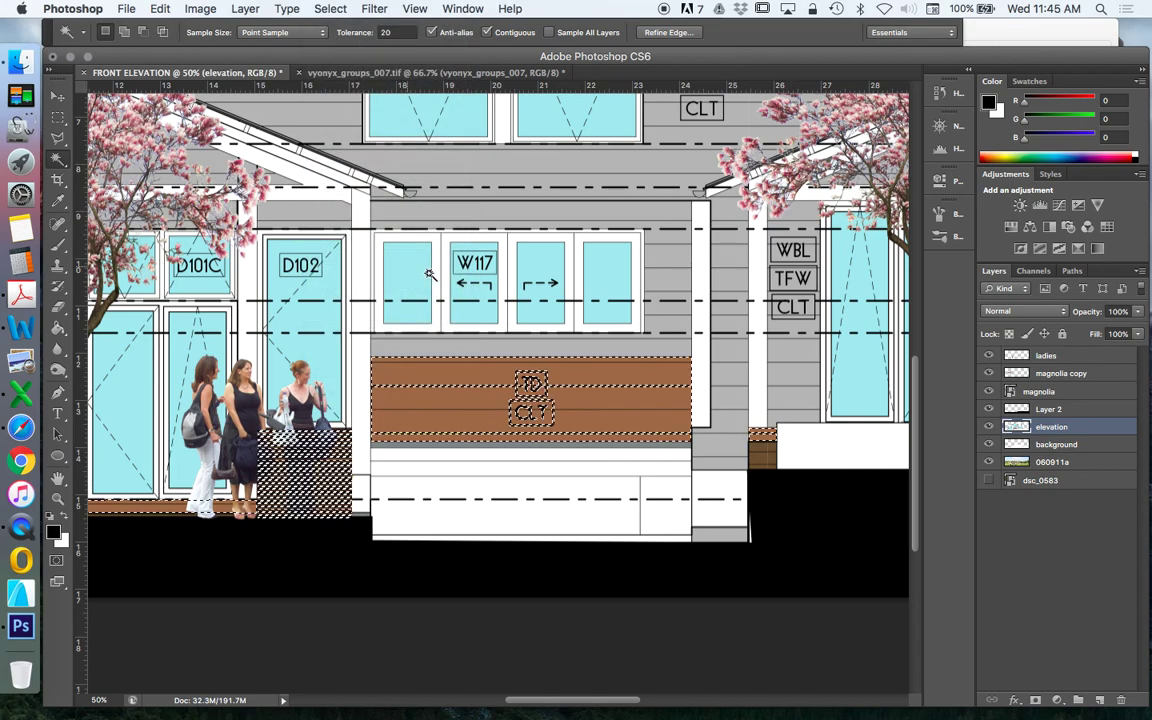
{"action": "left_click", "coordinate": [57, 497]}
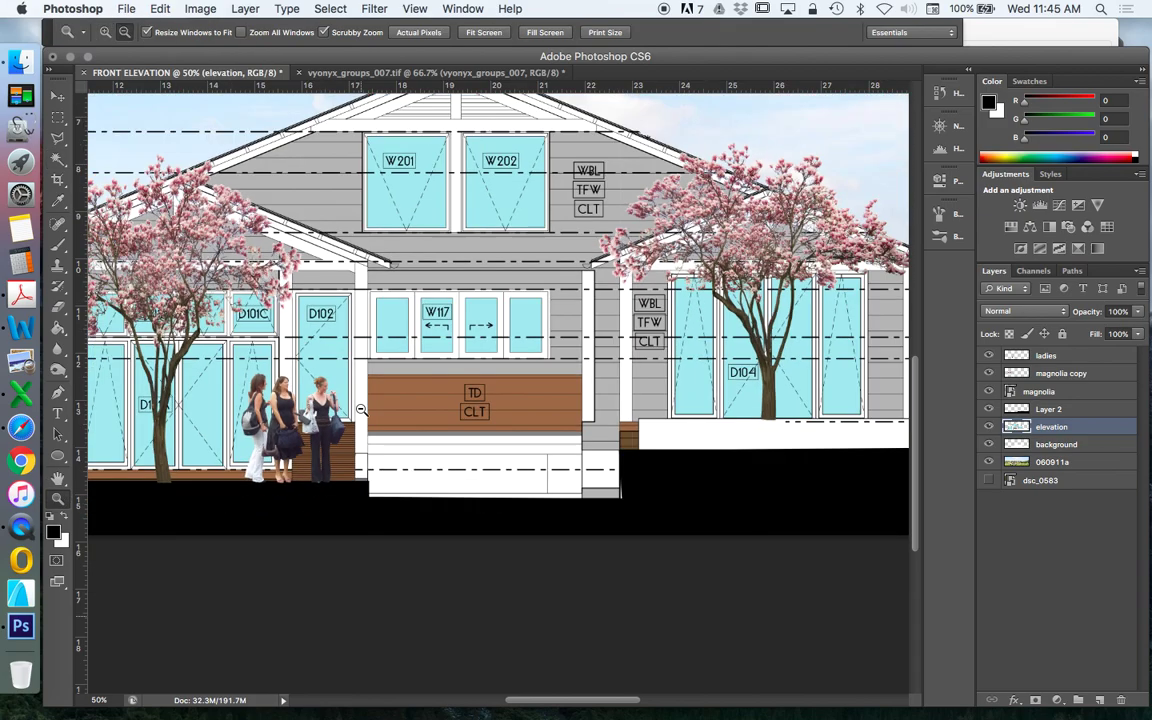
{"action": "left_click", "coordinate": [361, 410], "text": "alt"}
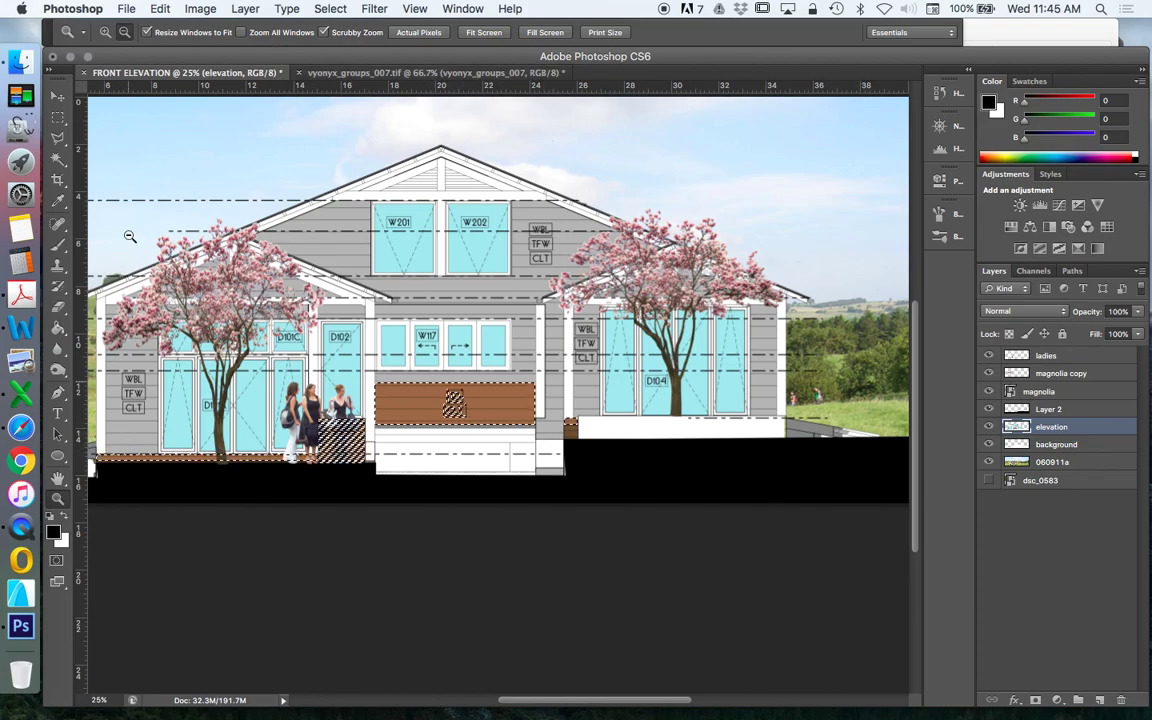
Add the small brown step block beside the grey pillar to the selection with a rectangular marquee.
{"action": "left_click", "coordinate": [105, 32]}
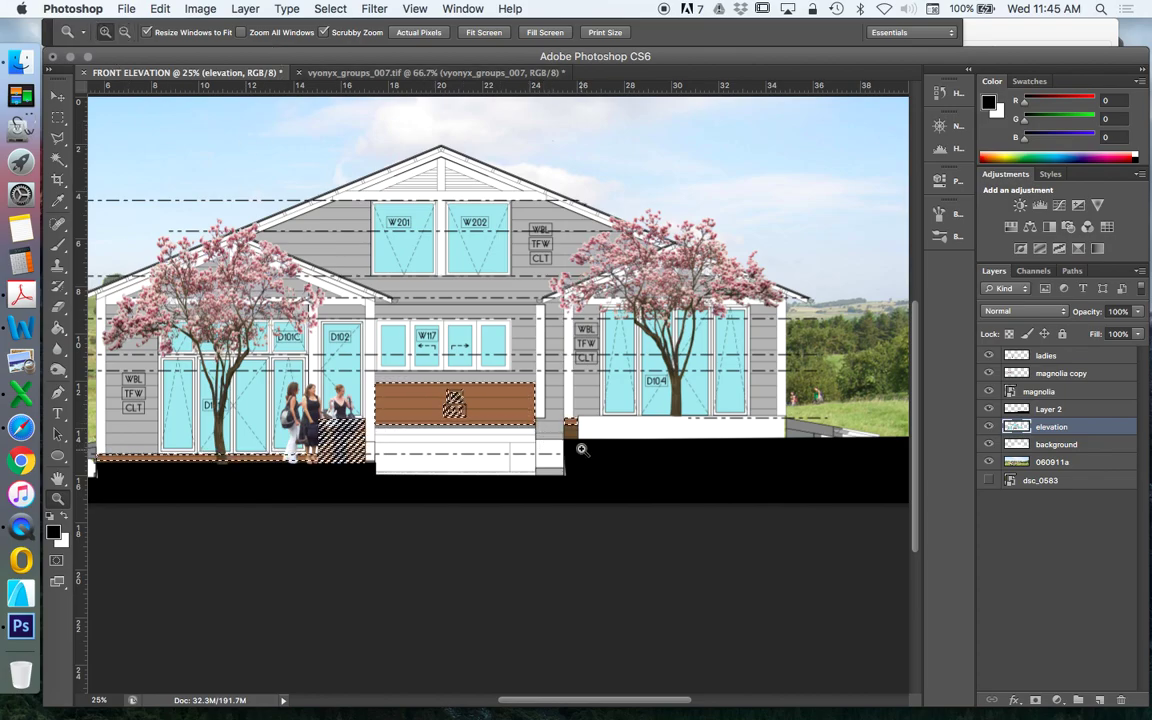
{"action": "left_click", "coordinate": [578, 439]}
{"action": "left_click", "coordinate": [583, 437]}
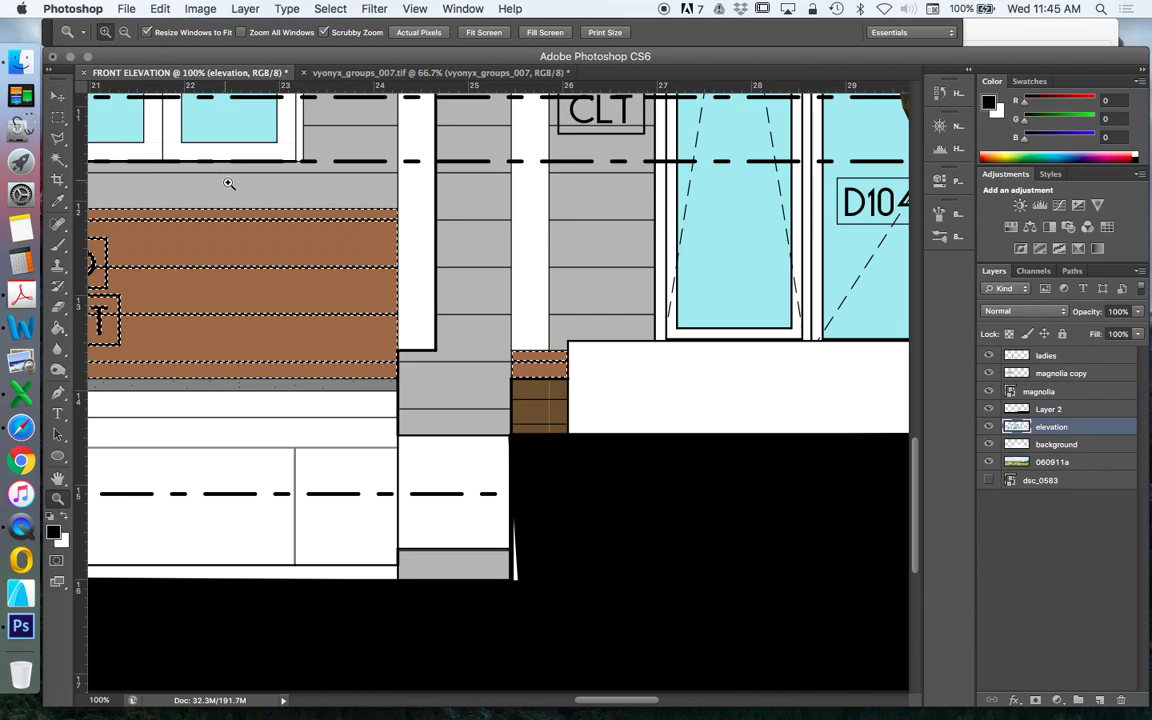
{"action": "key", "text": "m"}
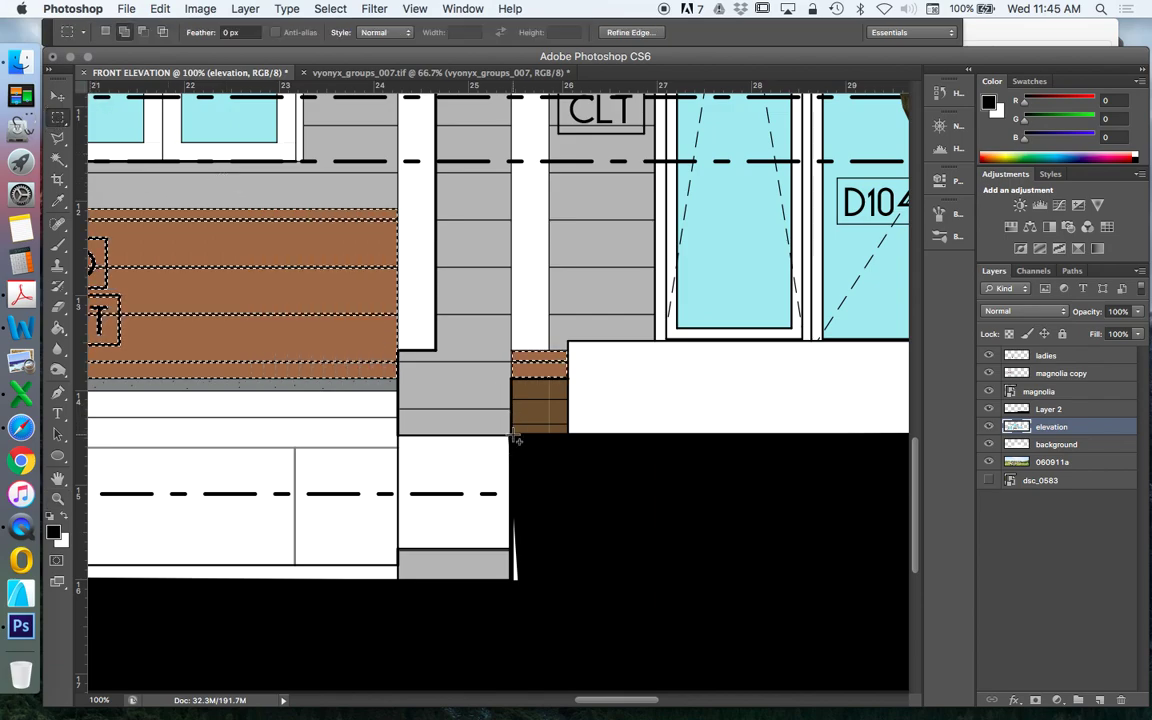
{"action": "left_click_drag", "start_coordinate": [512, 432], "coordinate": [568, 350]}
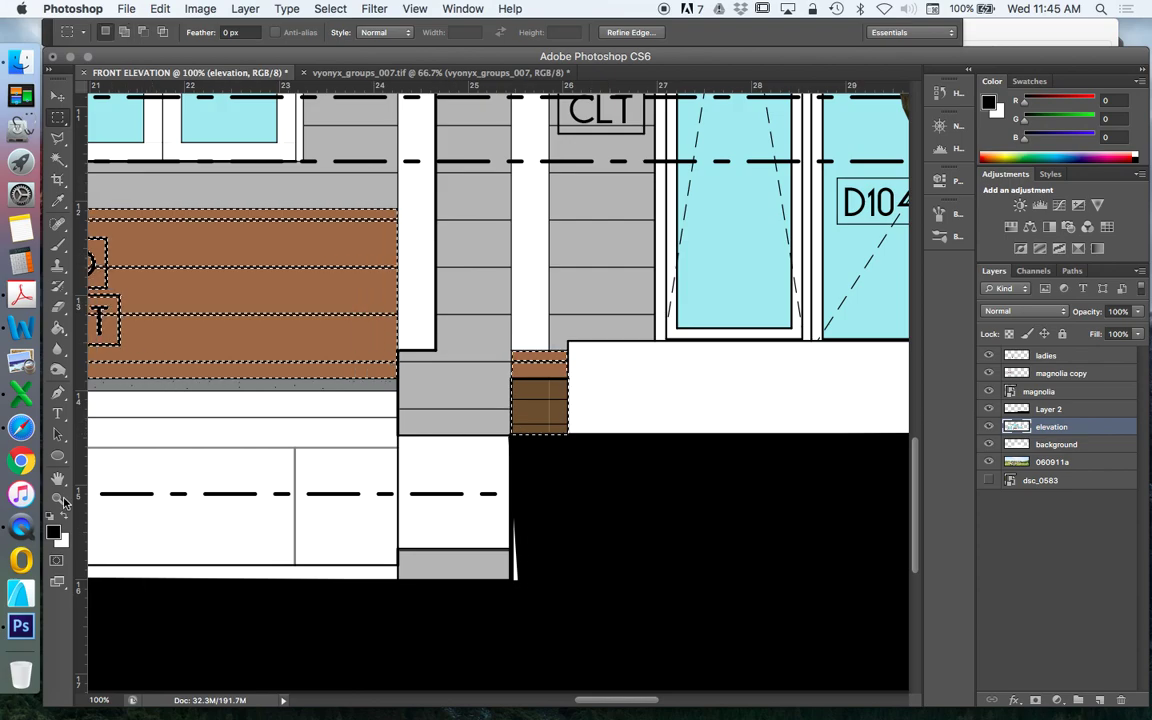
{"action": "left_click", "coordinate": [57, 497]}
{"action": "left_click", "coordinate": [510, 400], "text": "alt"}
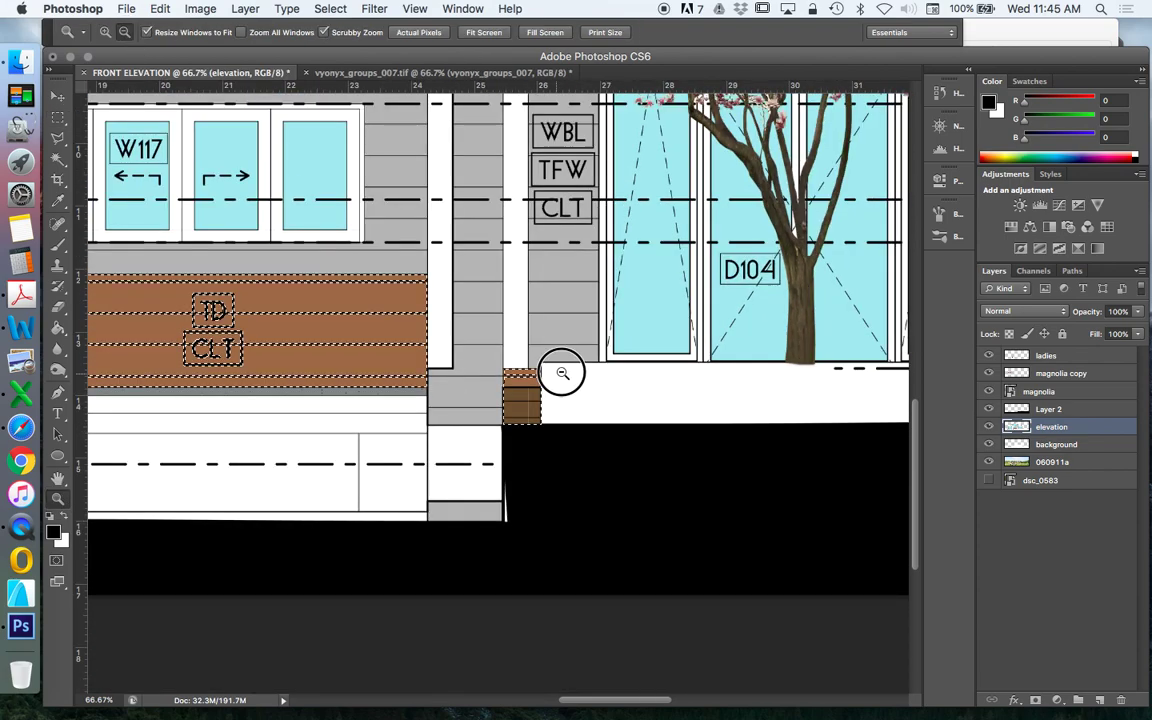
{"action": "left_click", "coordinate": [560, 373], "text": "alt"}
{"action": "left_click", "coordinate": [548, 358], "text": "alt"}
{"action": "left_click", "coordinate": [548, 358], "text": "alt"}
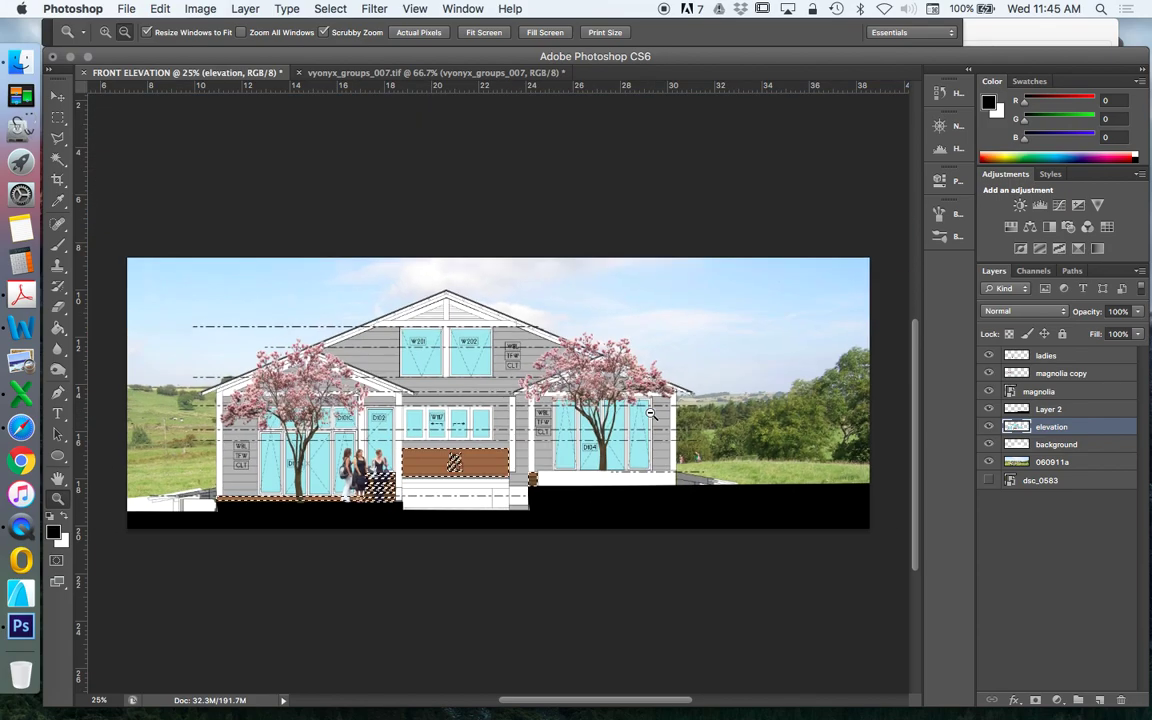
{"action": "left_click", "coordinate": [650, 412], "text": "alt"}
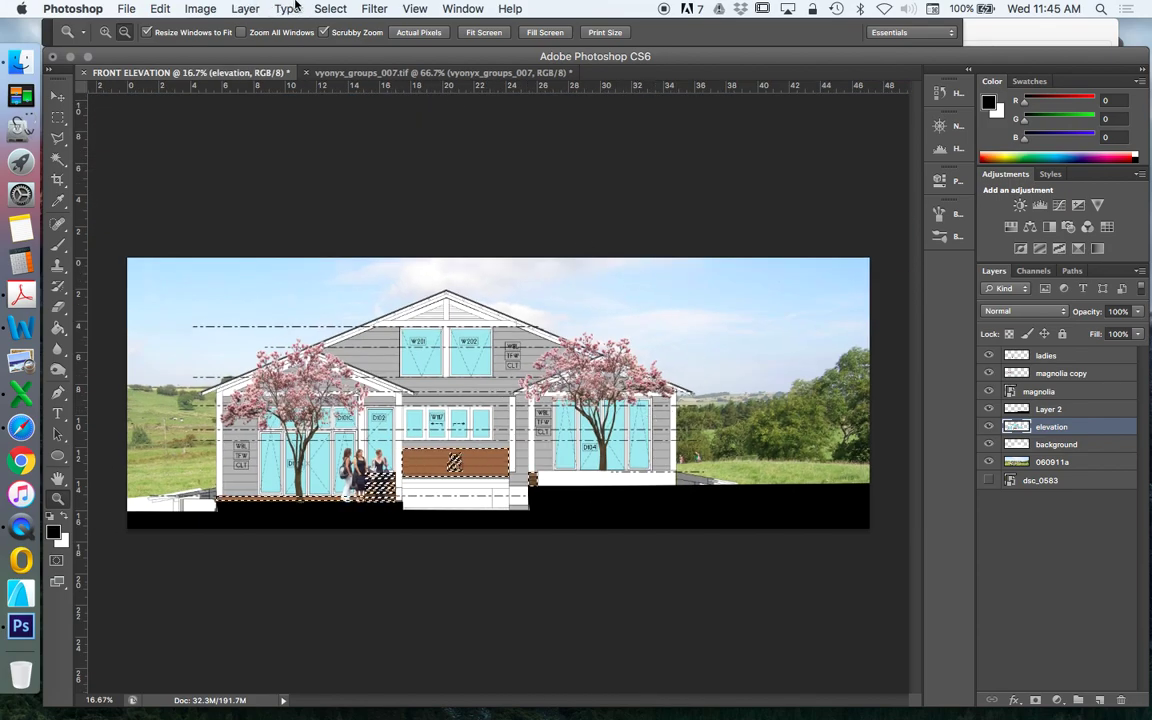
Create a new layer named 'decking' above elevation.
{"action": "left_click", "coordinate": [245, 9]}
{"action": "mouse_move", "coordinate": [250, 28]}
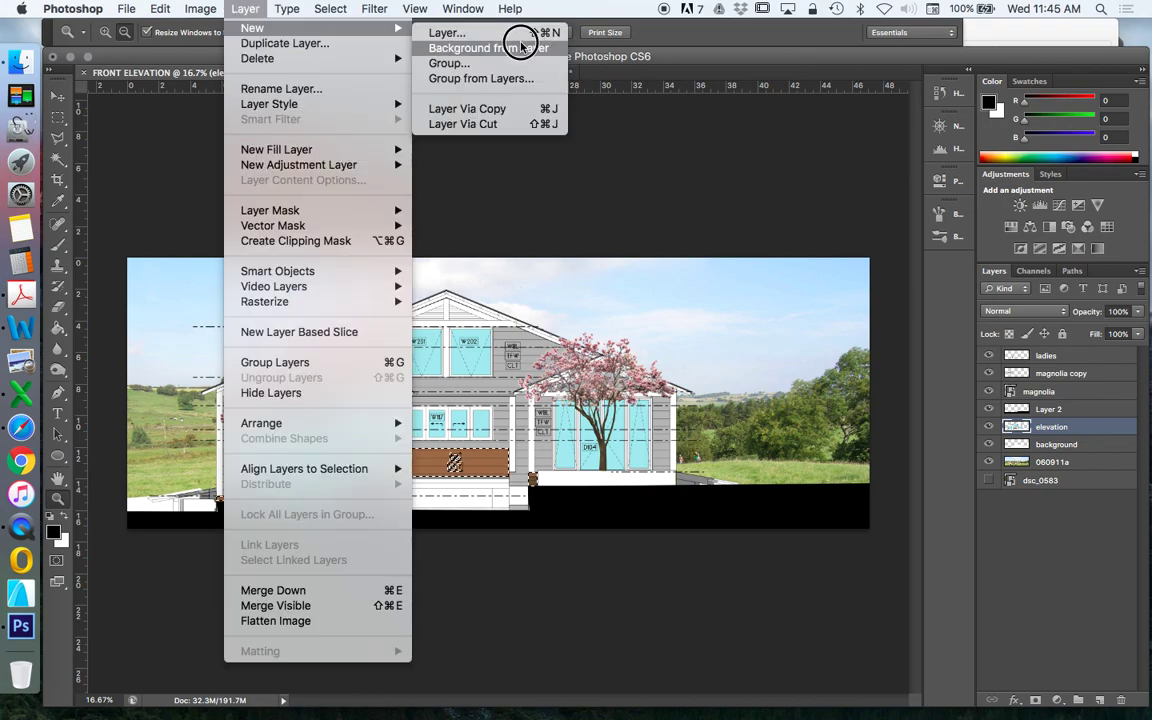
{"action": "left_click", "coordinate": [462, 37]}
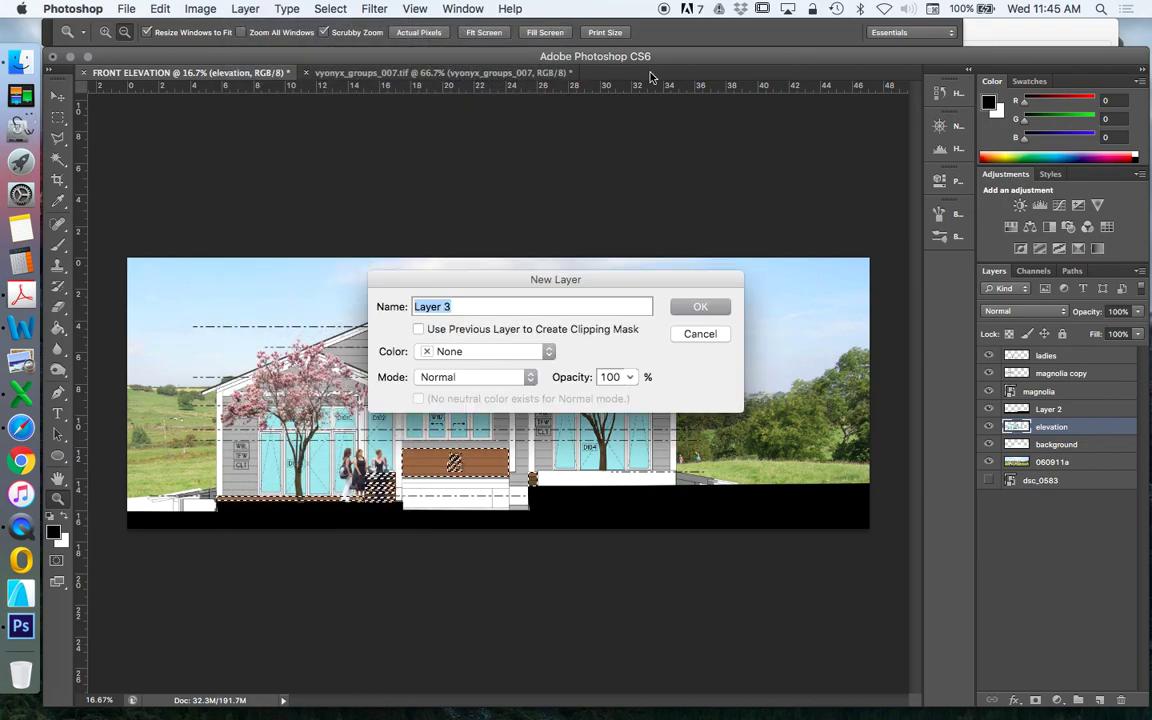
{"action": "type", "text": "decking"}
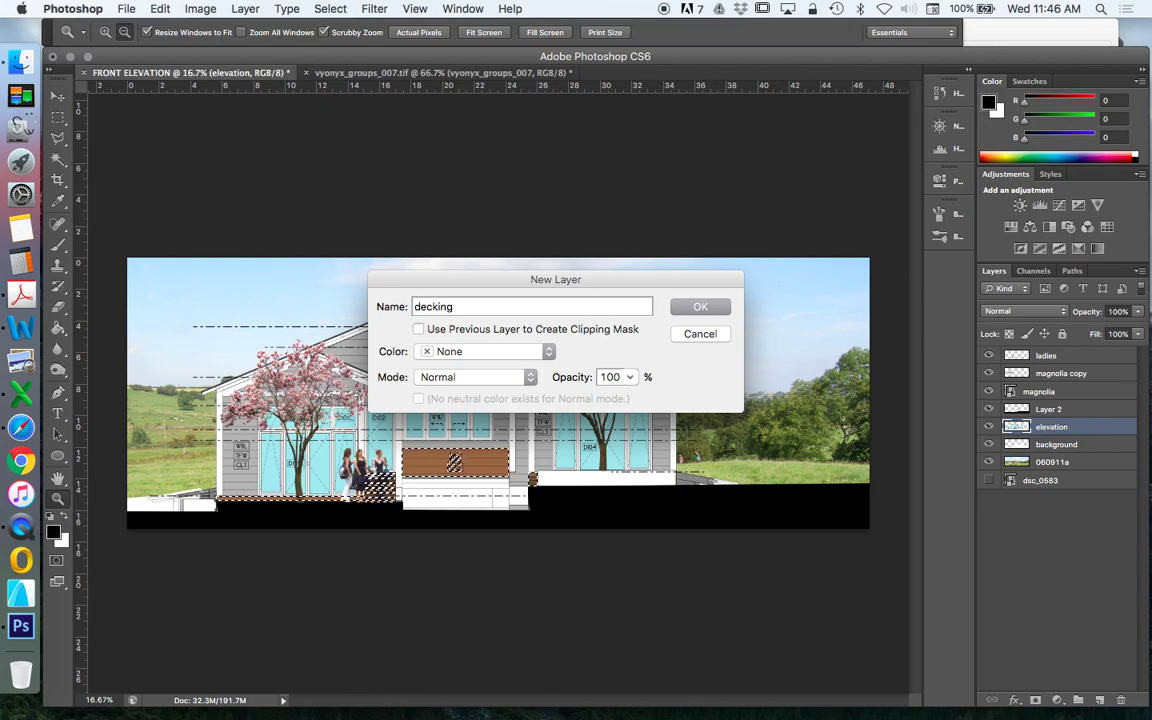
{"action": "key", "text": "Return"}
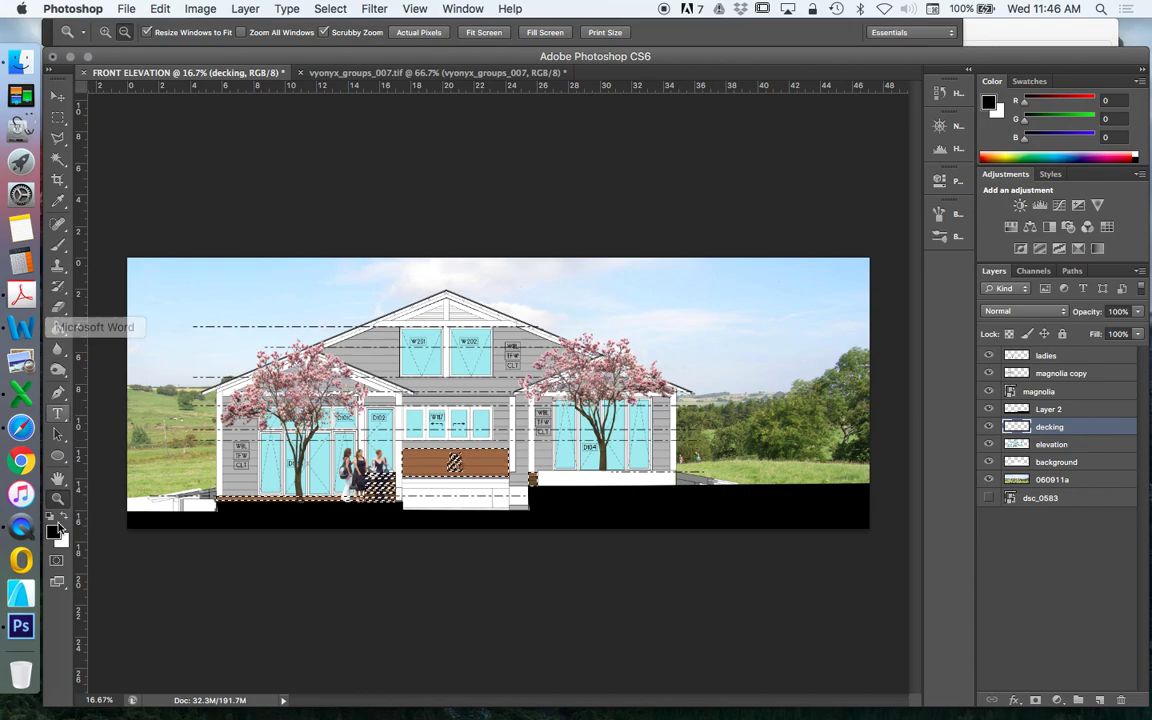
Set the foreground colour to pure red in the Color Picker.
{"action": "left_click", "coordinate": [55, 533]}
{"action": "left_click", "coordinate": [356, 247]}
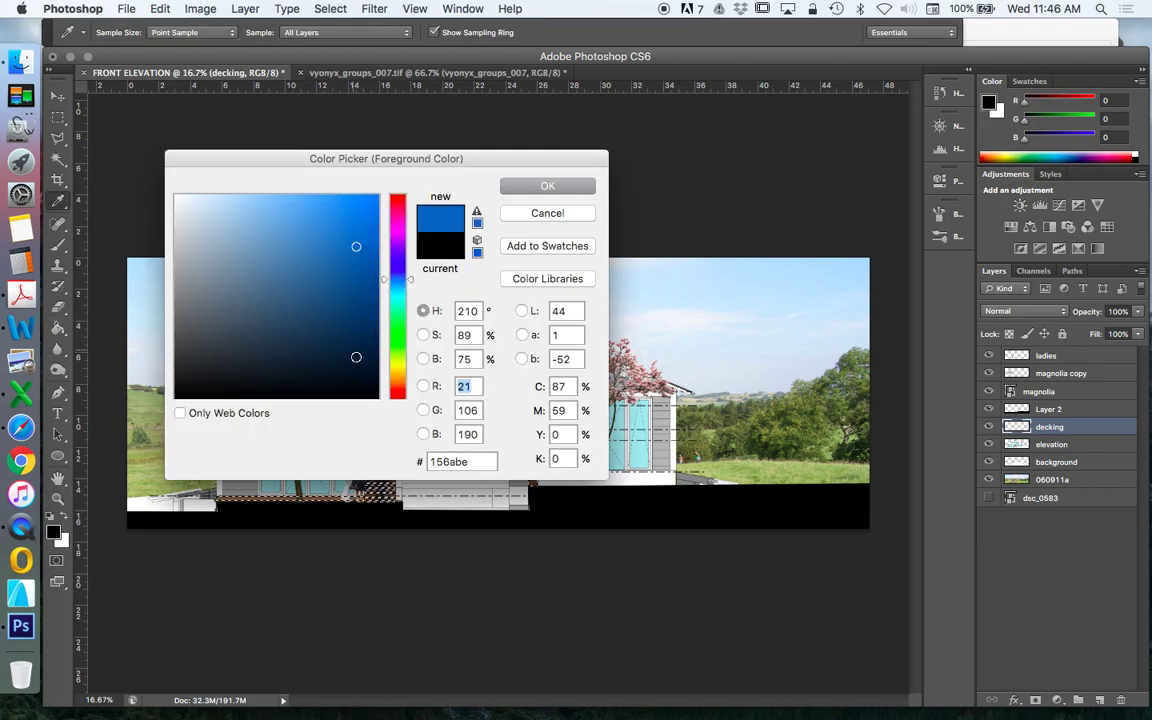
{"action": "left_click", "coordinate": [398, 384]}
{"action": "mouse_move", "coordinate": [305, 190]}
{"action": "left_mouse_down"}
{"action": "mouse_move", "coordinate": [334, 208]}
{"action": "mouse_move", "coordinate": [380, 213]}
{"action": "mouse_move", "coordinate": [377, 204]}
{"action": "left_mouse_up"}
{"action": "left_click", "coordinate": [401, 391]}
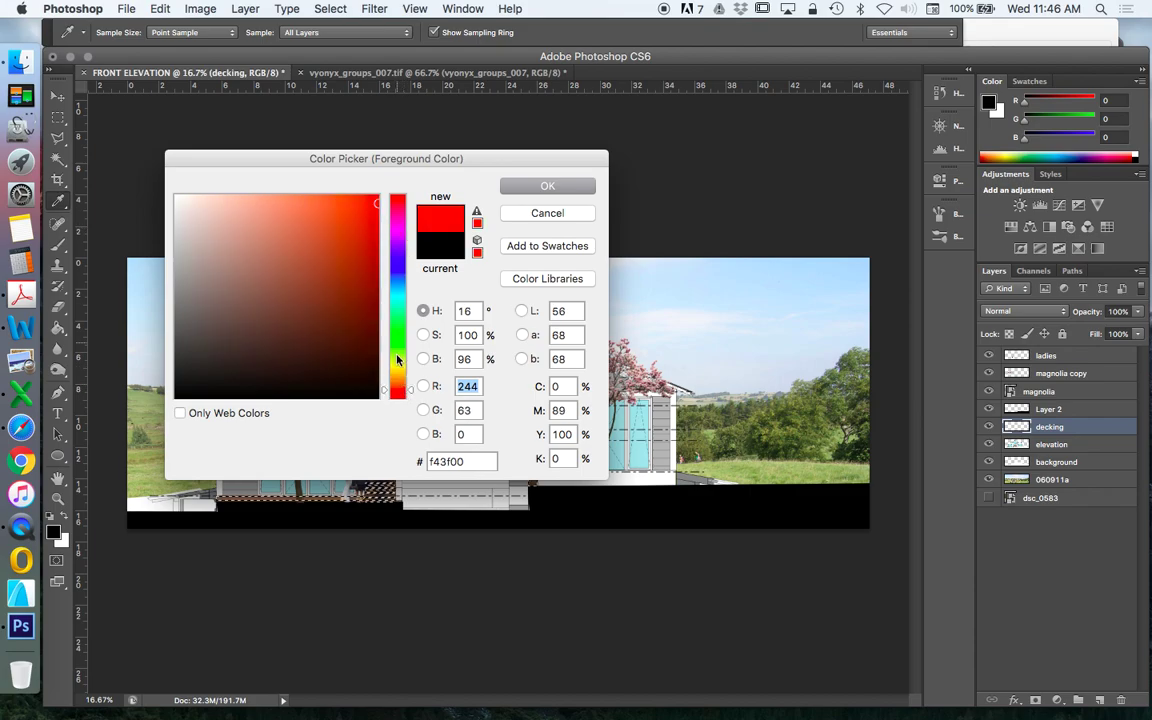
{"action": "left_click", "coordinate": [398, 196]}
{"action": "left_click", "coordinate": [547, 186]}
{"action": "key", "text": "z"}
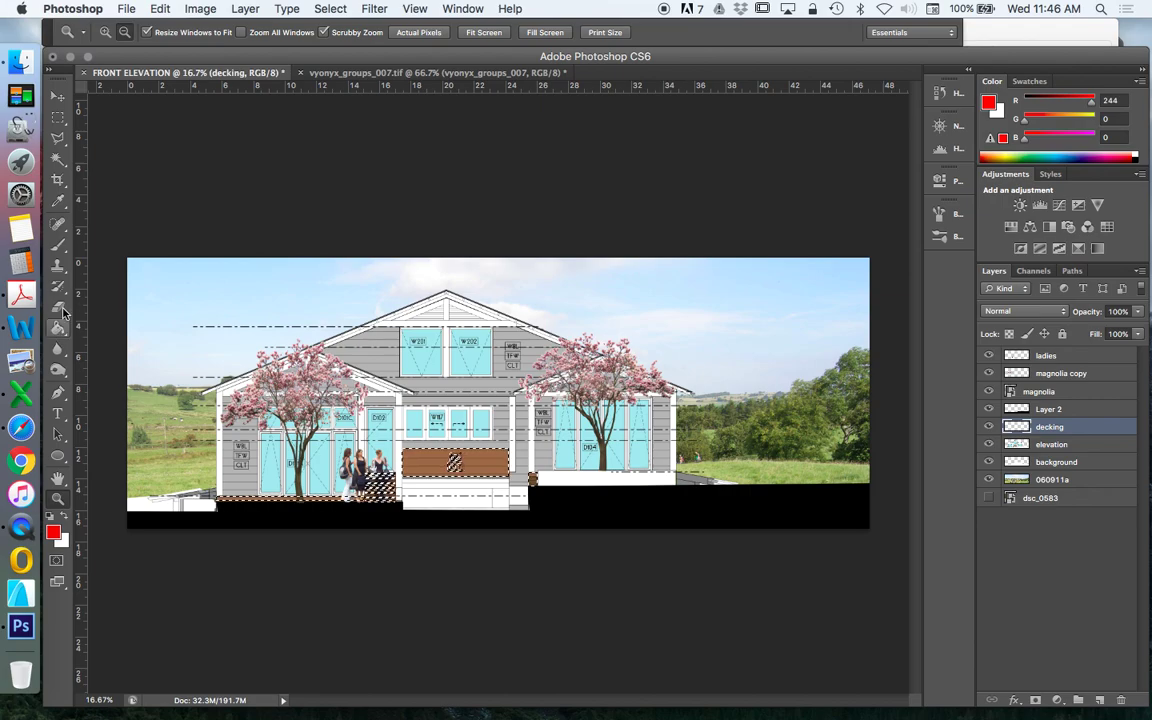
Set up the Brush tool at 100% opacity and 289 px size.
{"action": "left_click", "coordinate": [57, 244]}
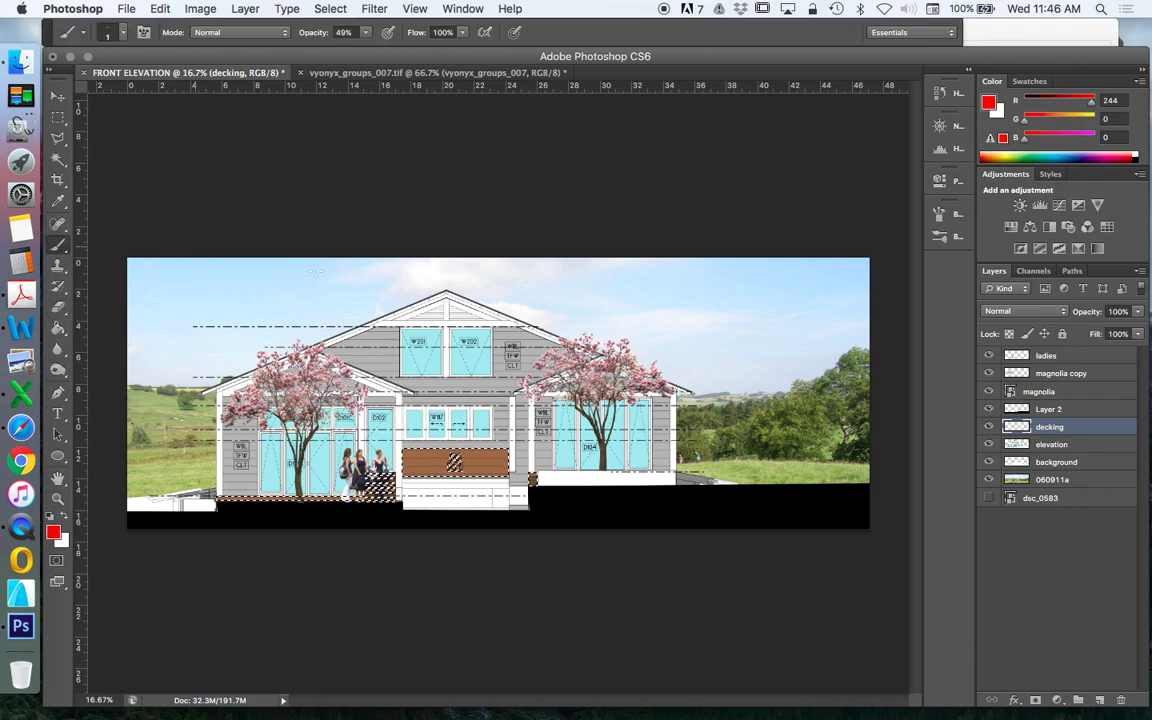
{"action": "left_click", "coordinate": [125, 35]}
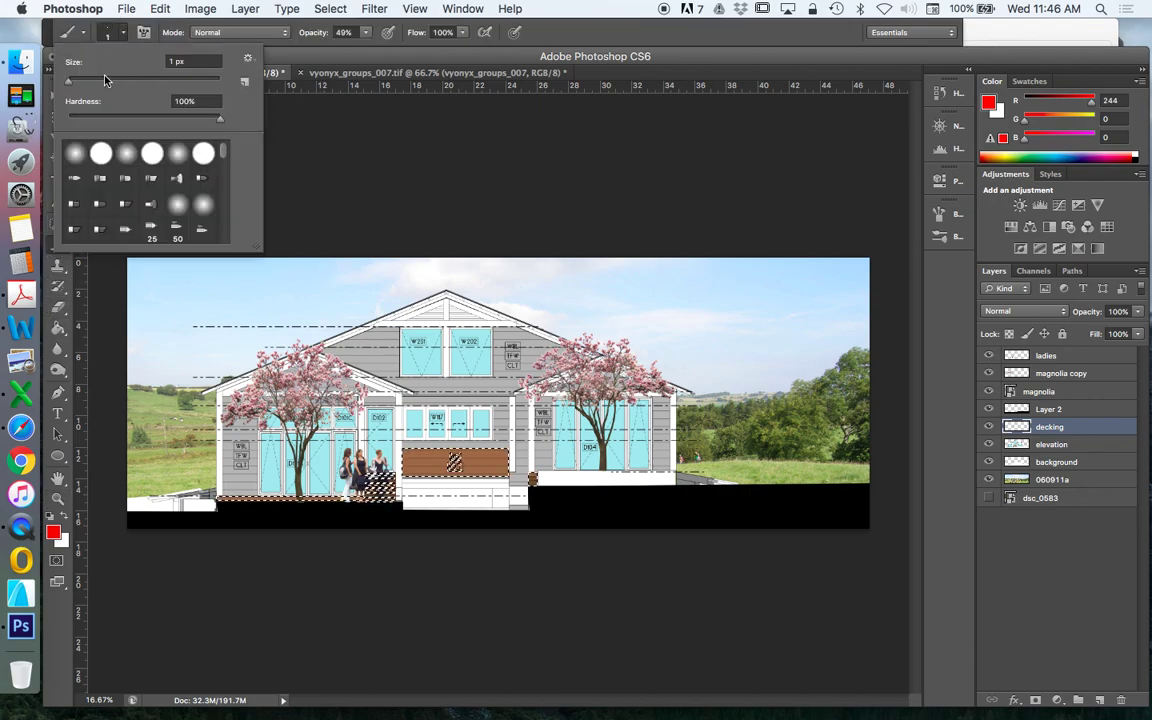
{"action": "left_click_drag", "start_coordinate": [104, 80], "coordinate": [160, 83]}
{"action": "left_click", "coordinate": [366, 32]}
{"action": "left_click_drag", "start_coordinate": [365, 47], "coordinate": [512, 51]}
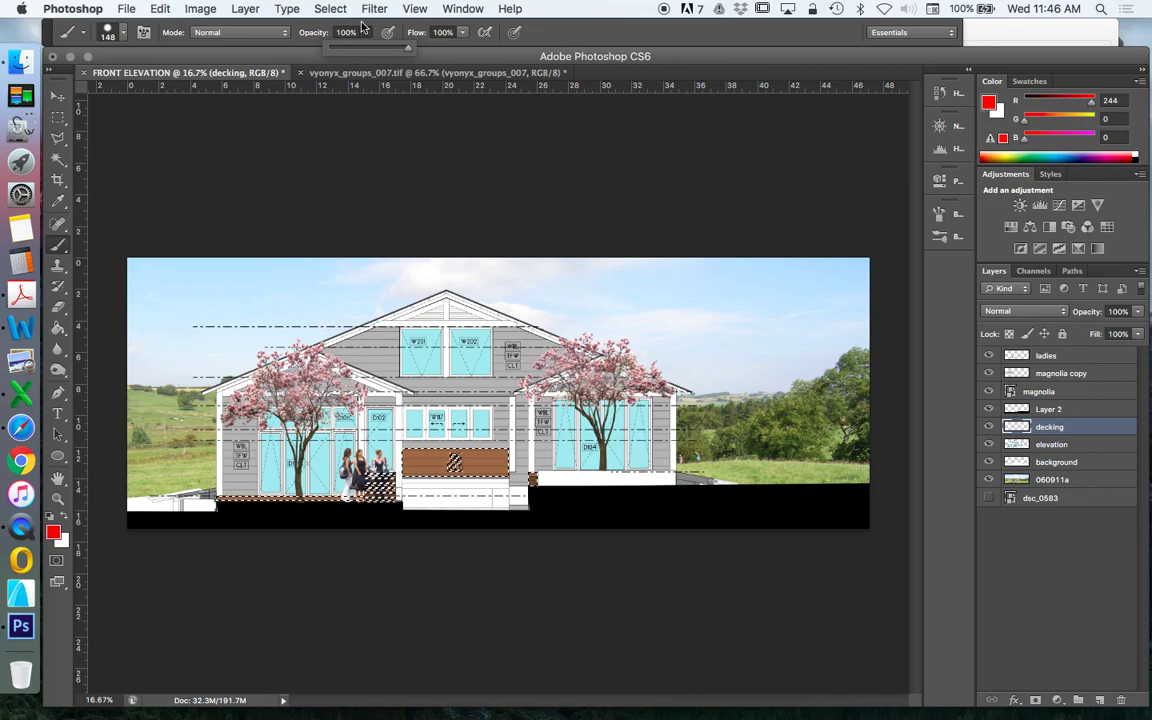
{"action": "left_click", "coordinate": [125, 33]}
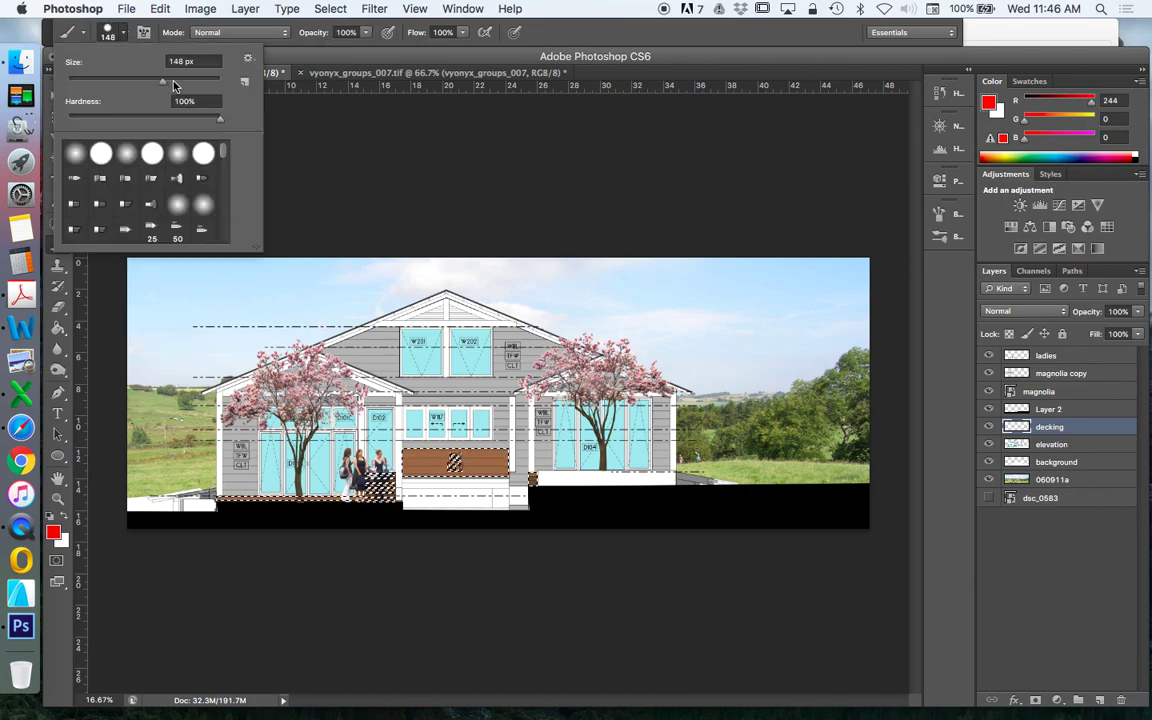
{"action": "left_click", "coordinate": [174, 83]}
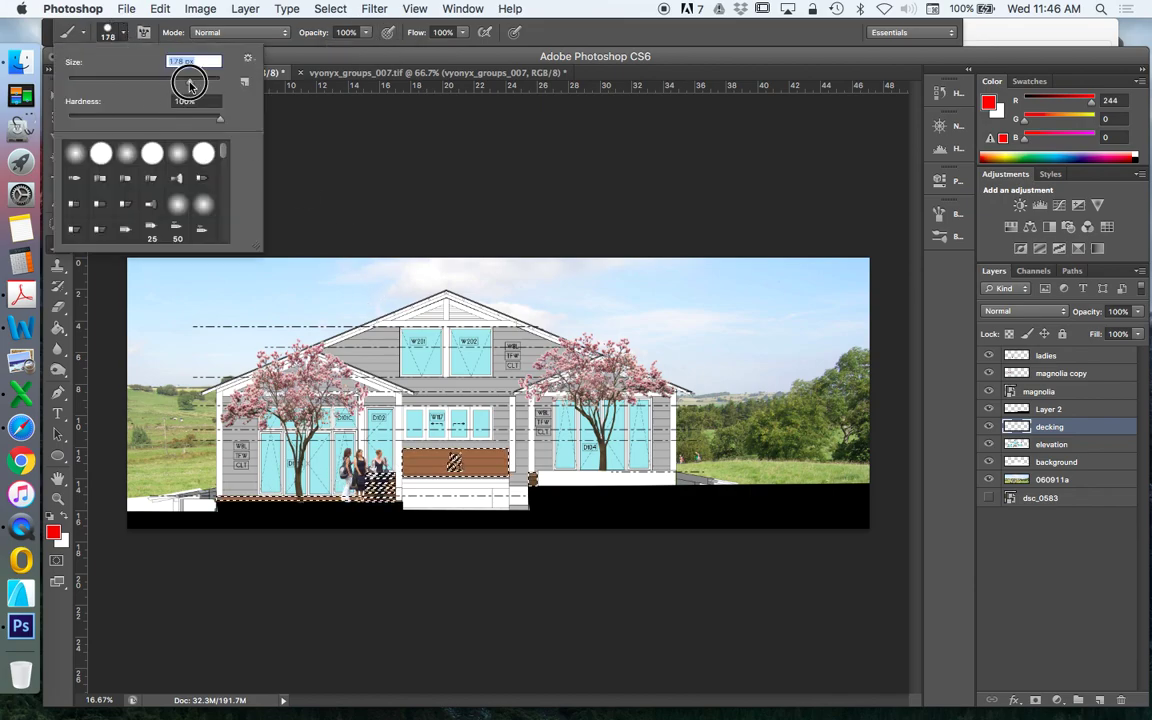
{"action": "left_click_drag", "start_coordinate": [190, 85], "coordinate": [188, 83]}
Paint the bottom strip, decking area and hatched deck red, then open the decking textures folder.
{"action": "left_click_drag", "start_coordinate": [330, 488], "coordinate": [365, 492]}
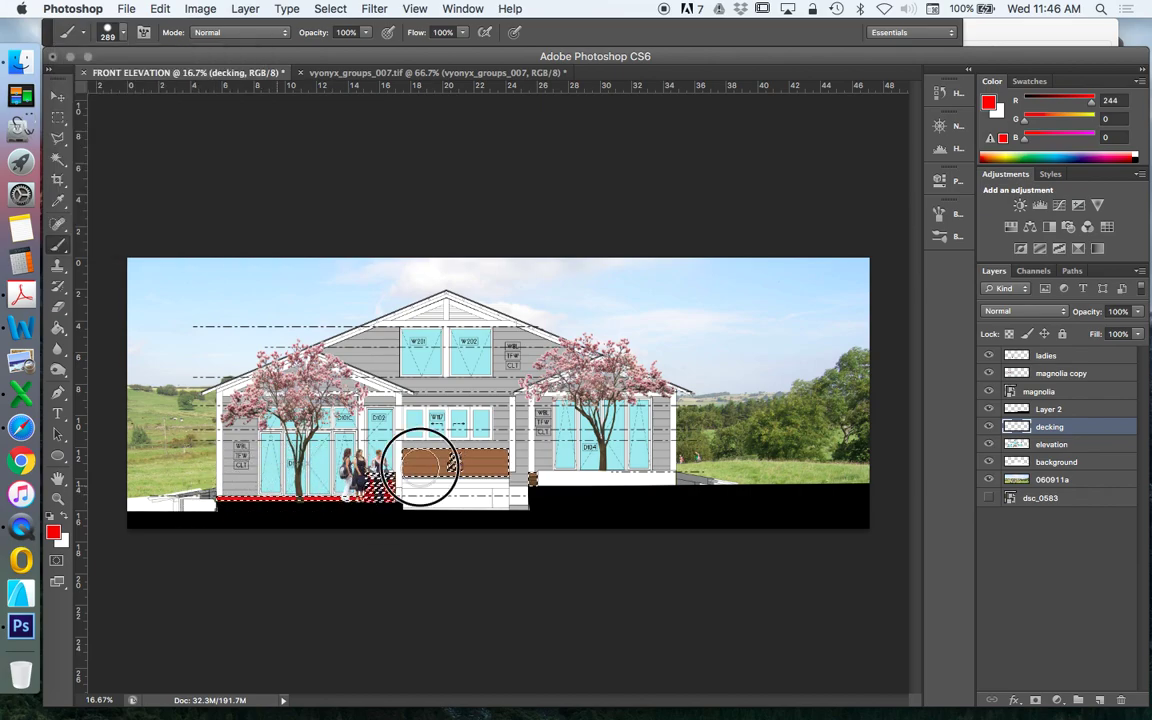
{"action": "left_click_drag", "start_coordinate": [480, 463], "coordinate": [527, 424]}
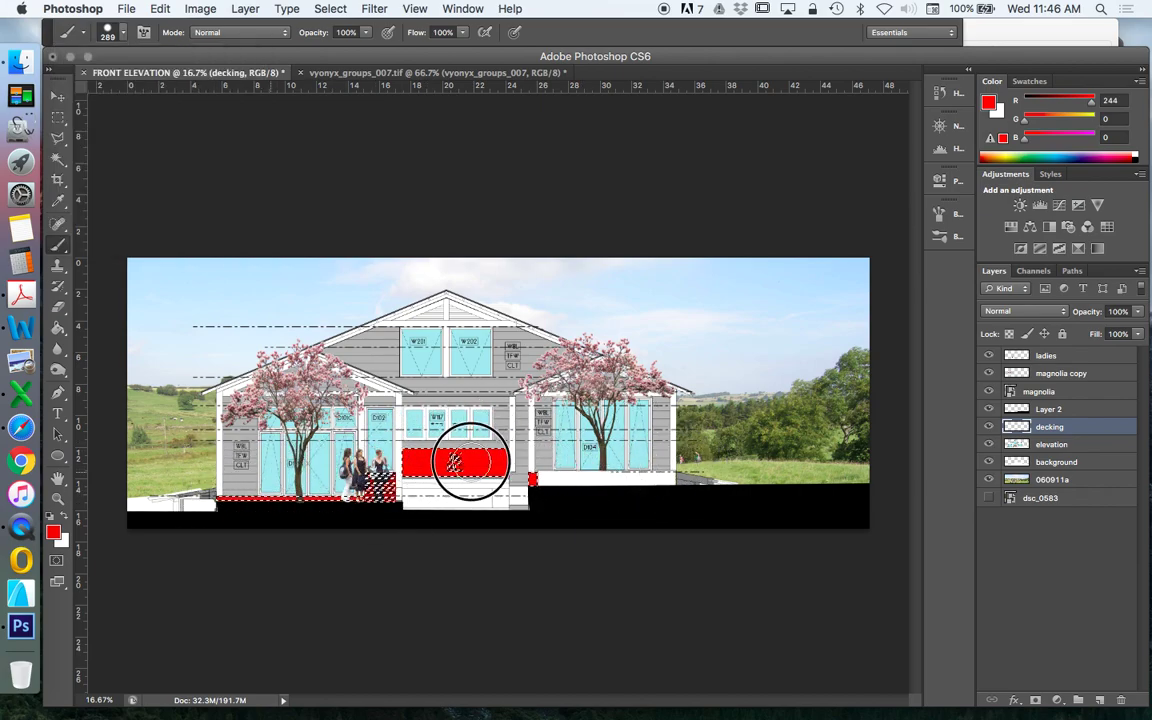
{"action": "left_click_drag", "start_coordinate": [446, 463], "coordinate": [405, 515]}
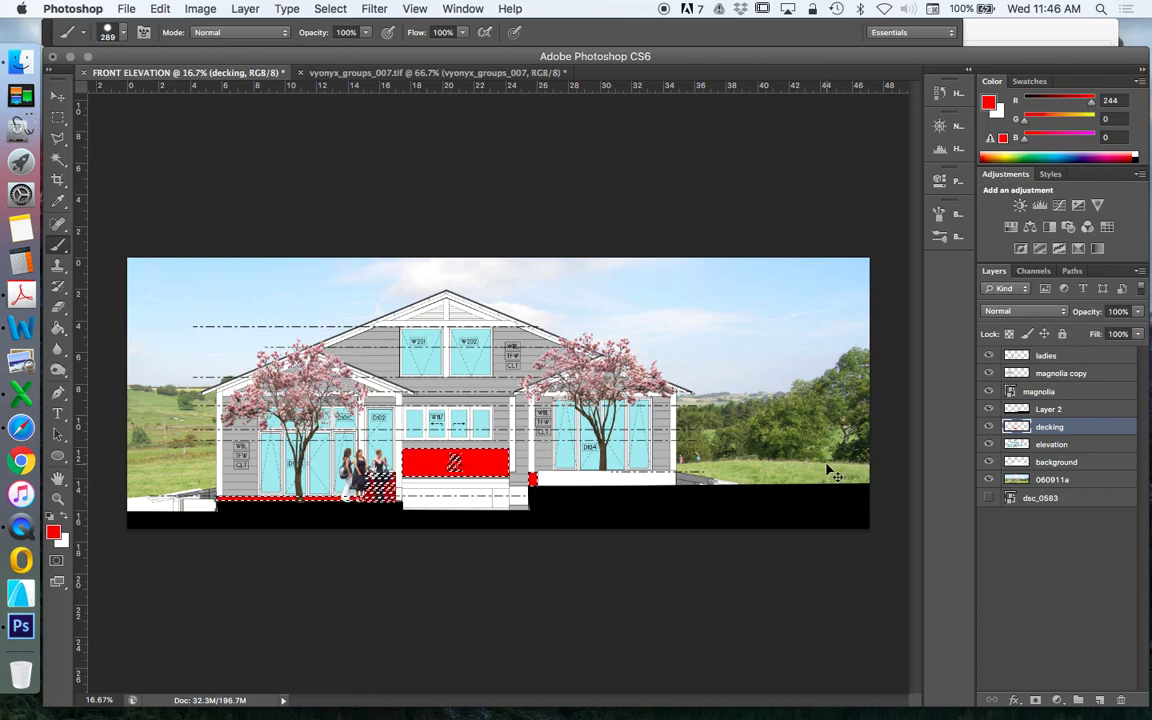
{"action": "left_click", "coordinate": [989, 427]}
{"action": "left_click", "coordinate": [989, 427]}
{"action": "left_click", "coordinate": [989, 427]}
{"action": "left_click", "coordinate": [989, 427]}
{"action": "left_click", "coordinate": [989, 427]}
{"action": "left_click", "coordinate": [989, 427]}
{"action": "left_click", "coordinate": [989, 427]}
{"action": "left_click", "coordinate": [989, 427]}
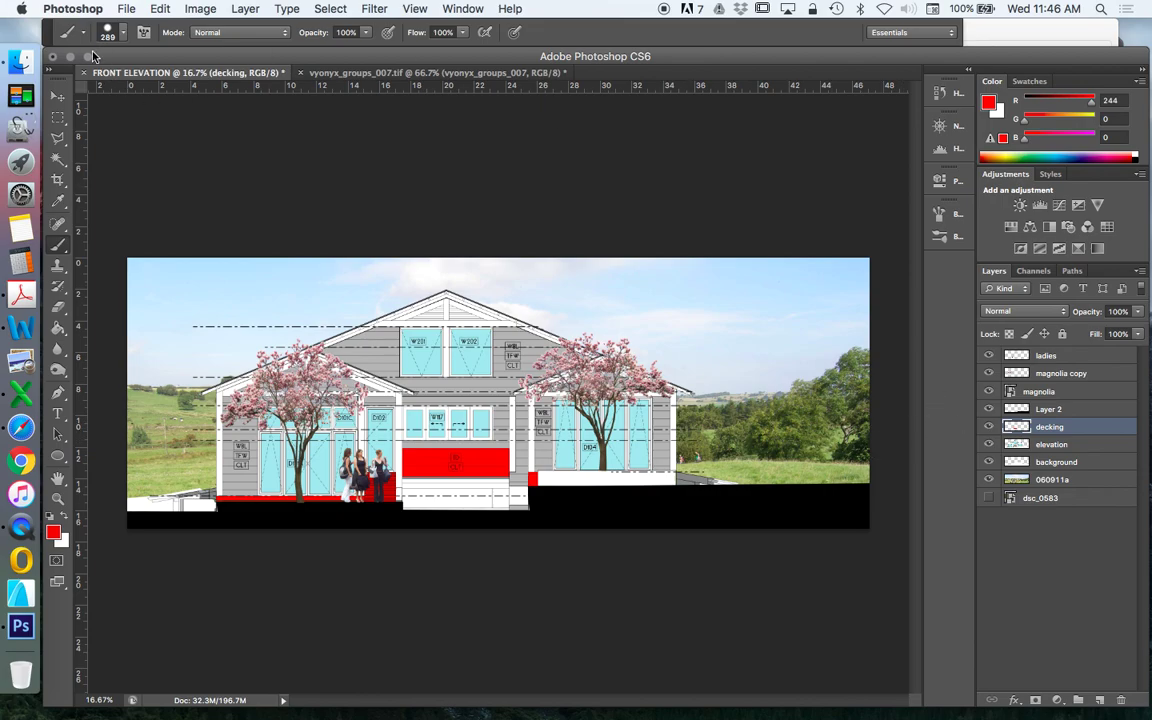
{"action": "left_click_drag", "start_coordinate": [133, 76], "coordinate": [40, 70]}
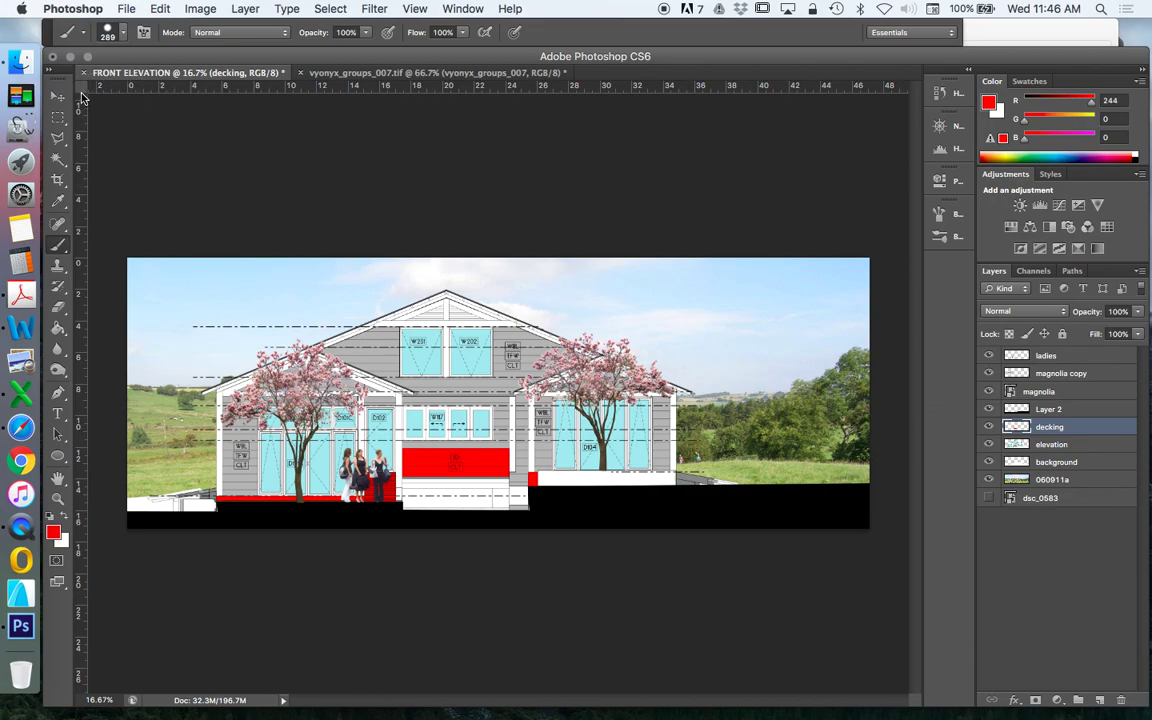
{"action": "left_click", "coordinate": [20, 63]}
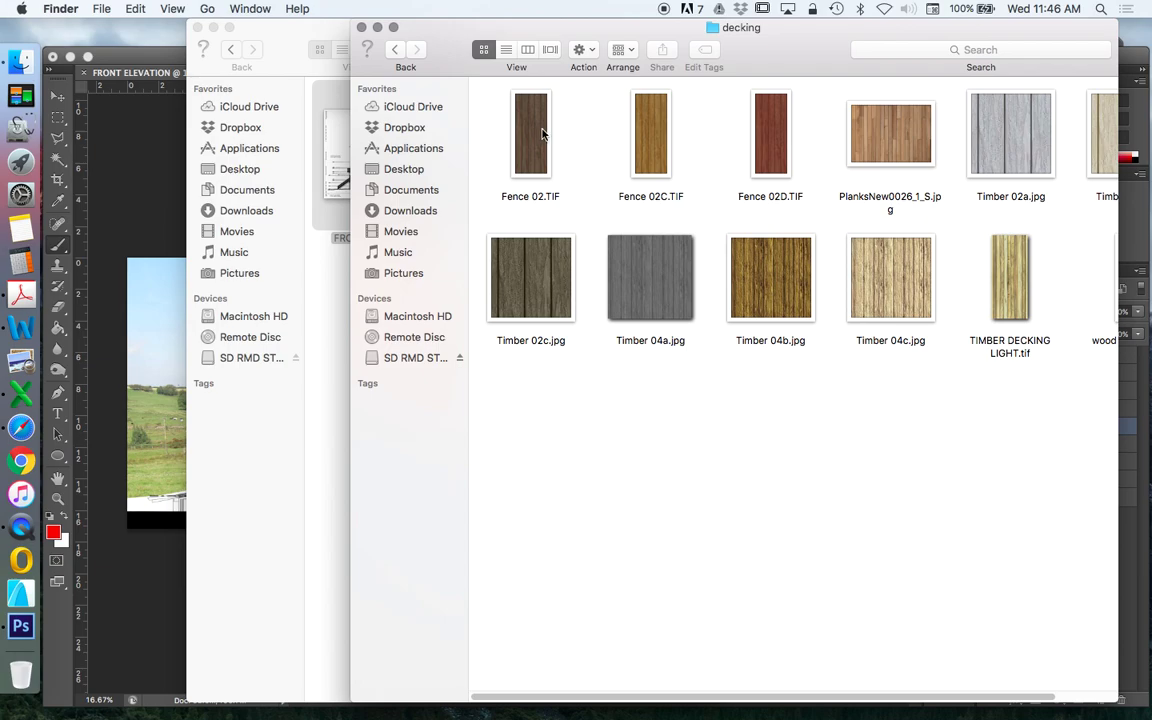
{"action": "double_click", "coordinate": [786, 297]}
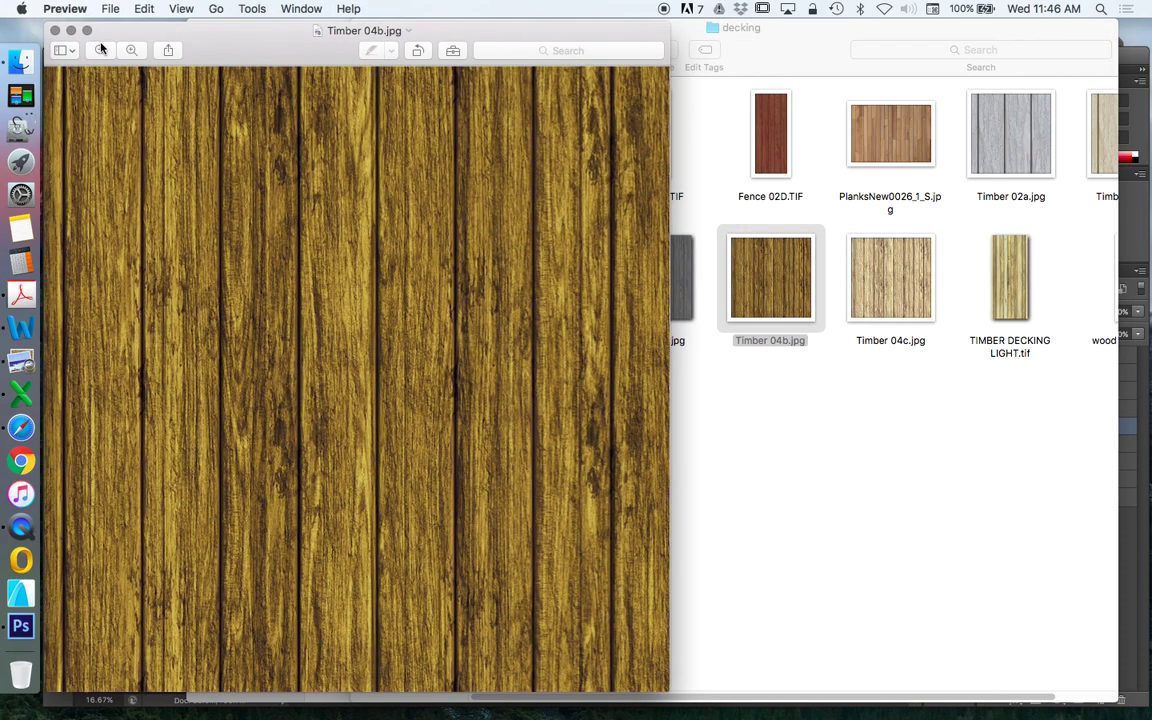
{"action": "left_click", "coordinate": [55, 30]}
{"action": "double_click", "coordinate": [530, 134]}
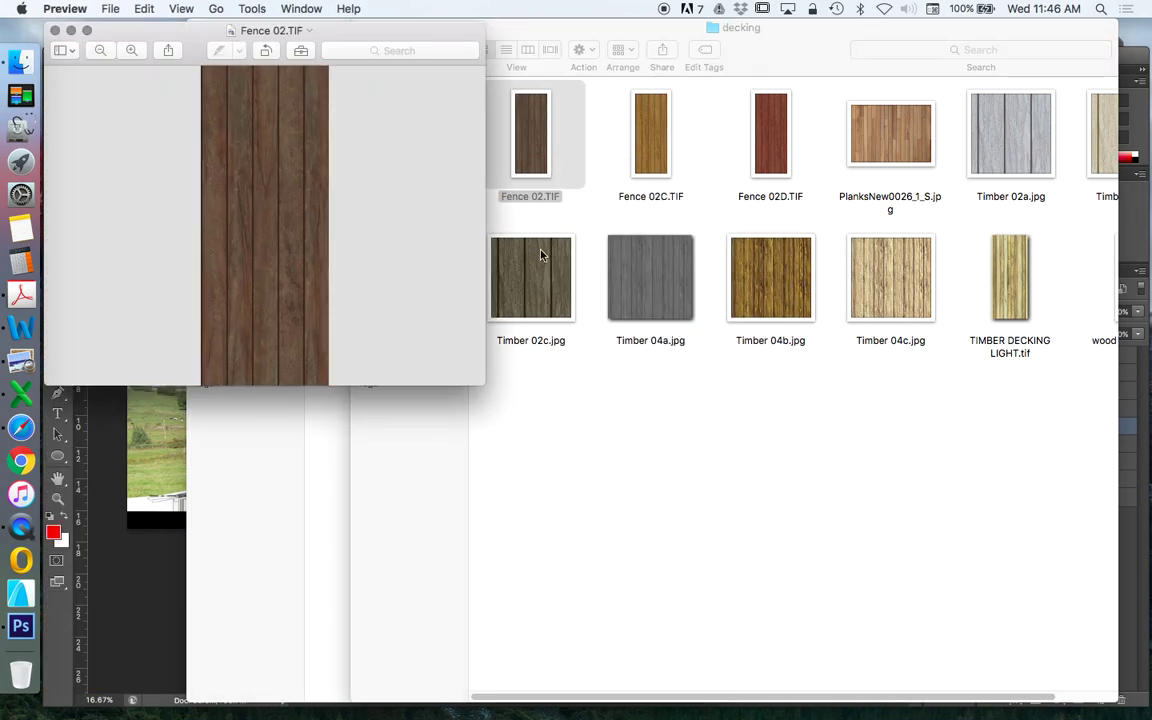
{"action": "left_click", "coordinate": [55, 30]}
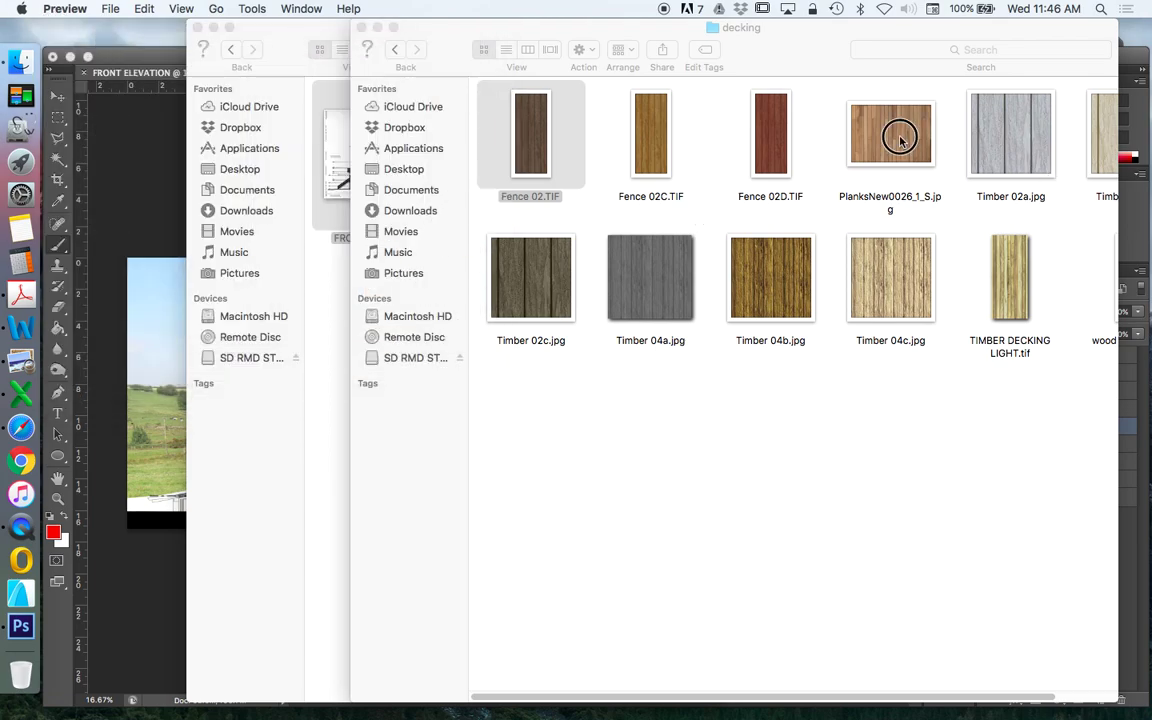
{"action": "double_click", "coordinate": [896, 133]}
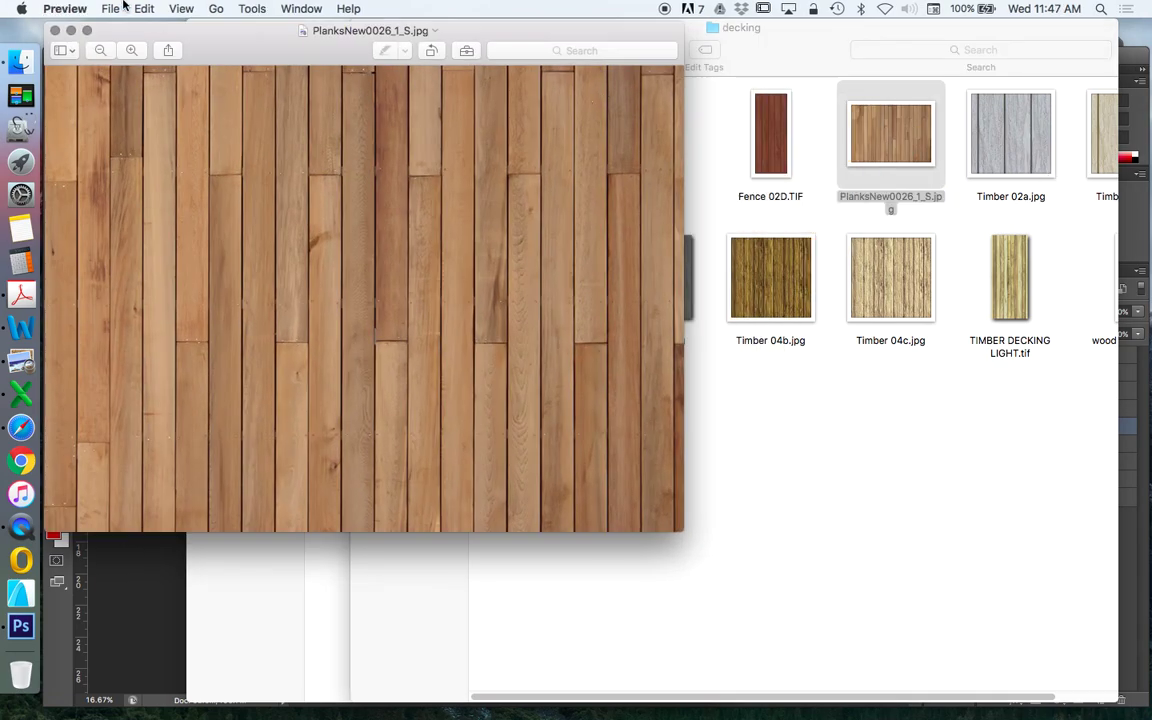
{"action": "left_click", "coordinate": [55, 30]}
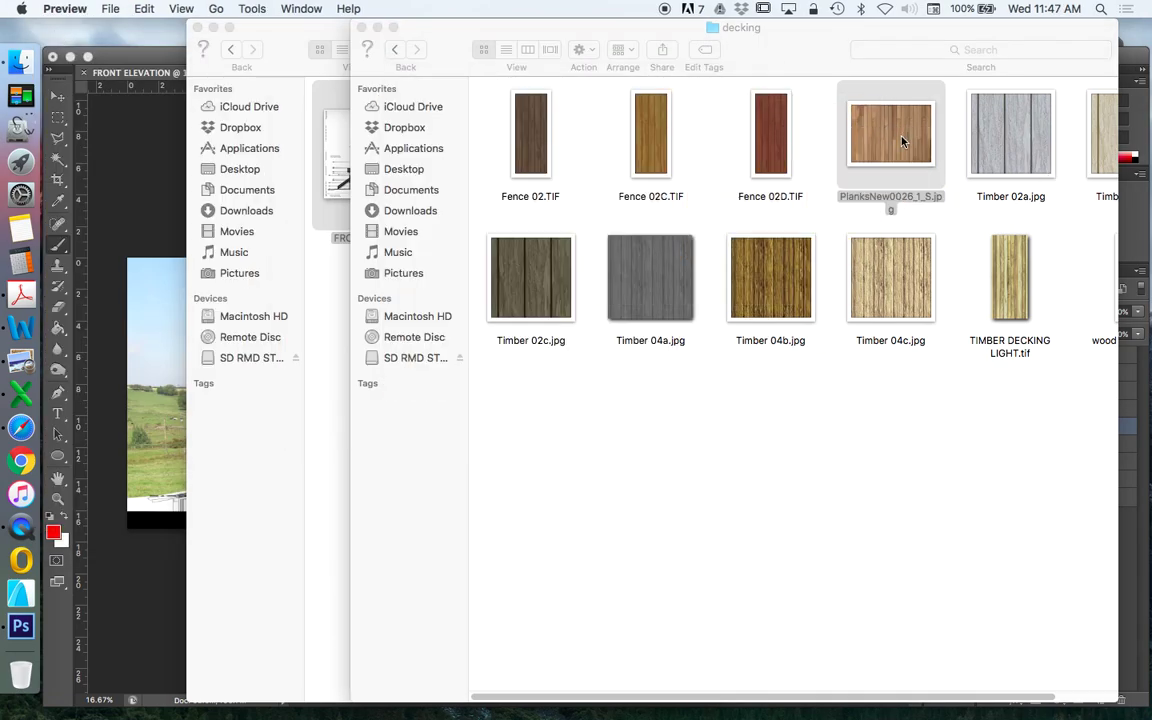
Place the PlanksNew0026_1_S texture into the elevation as a new layer.
{"action": "left_click_drag", "start_coordinate": [905, 132], "coordinate": [231, 372]}
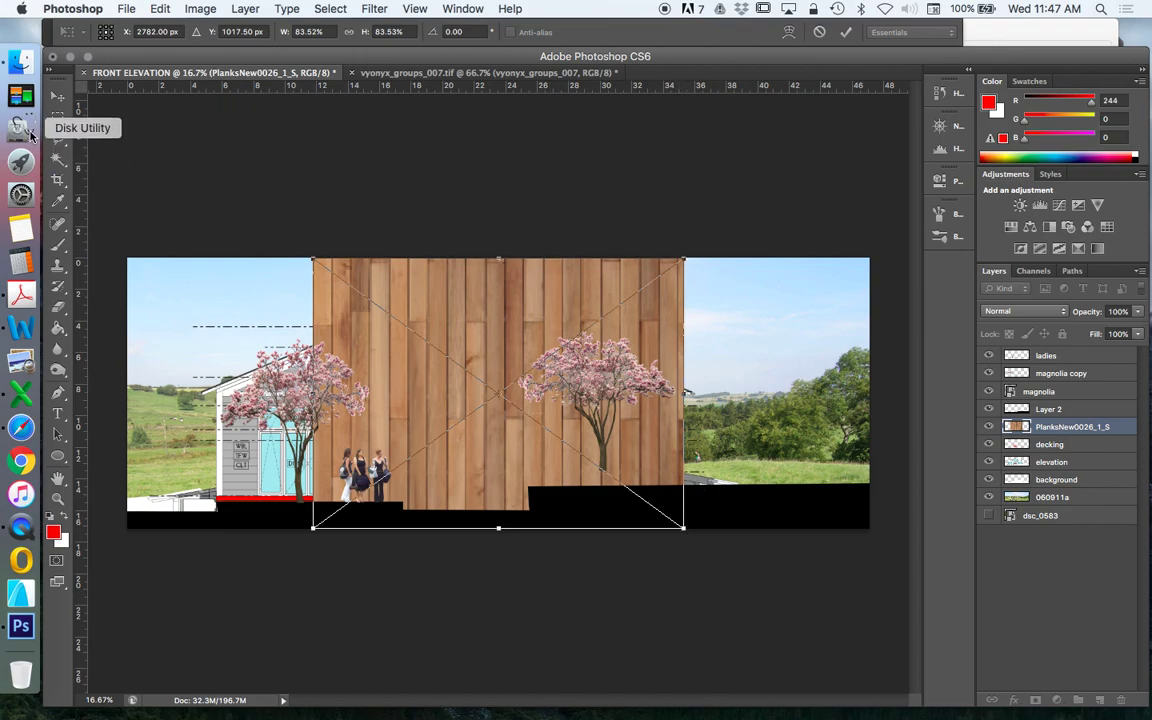
{"action": "left_click", "coordinate": [57, 96]}
{"action": "left_click", "coordinate": [750, 266]}
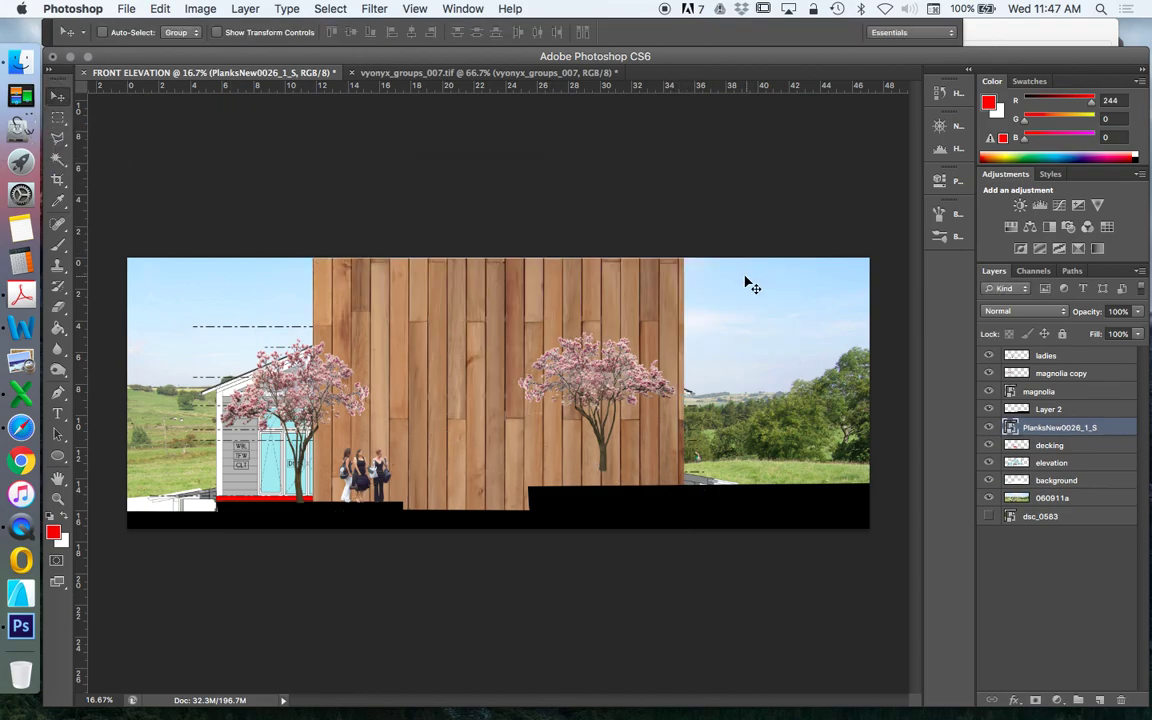
Rotate the planks layer -90° so the boards run horizontally.
{"action": "left_click", "coordinate": [156, 8]}
{"action": "mouse_move", "coordinate": [240, 362]}
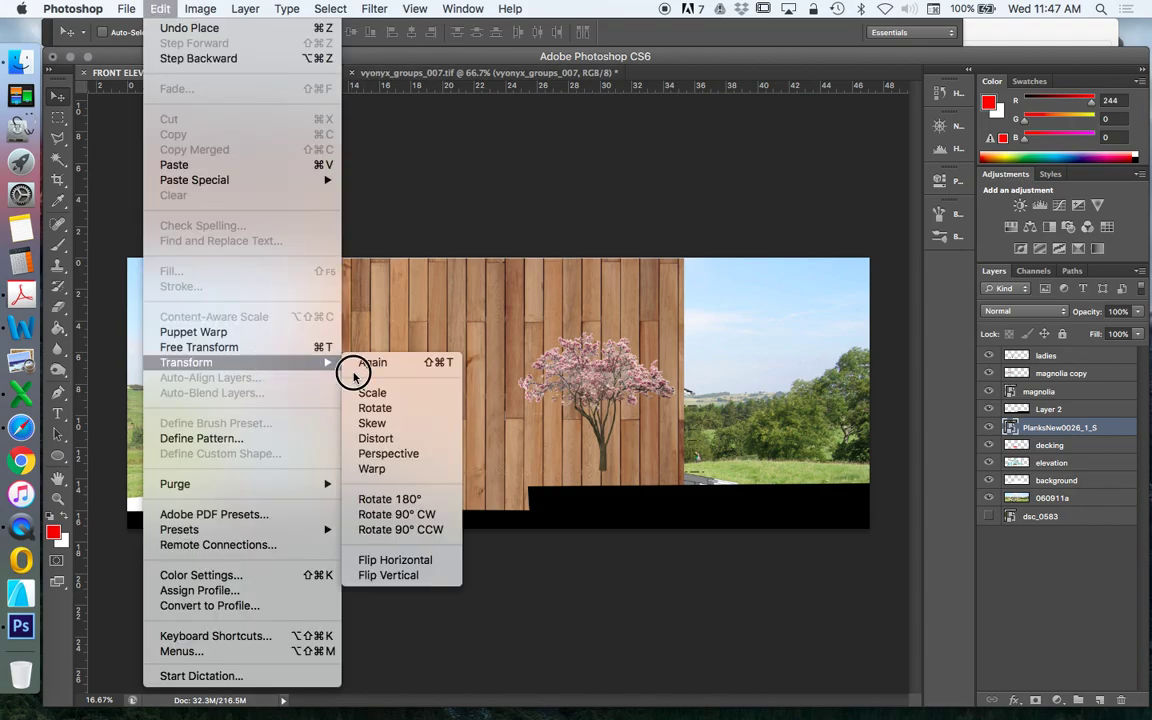
{"action": "left_click", "coordinate": [375, 408]}
{"action": "left_click_drag", "start_coordinate": [686, 257], "coordinate": [368, 185]}
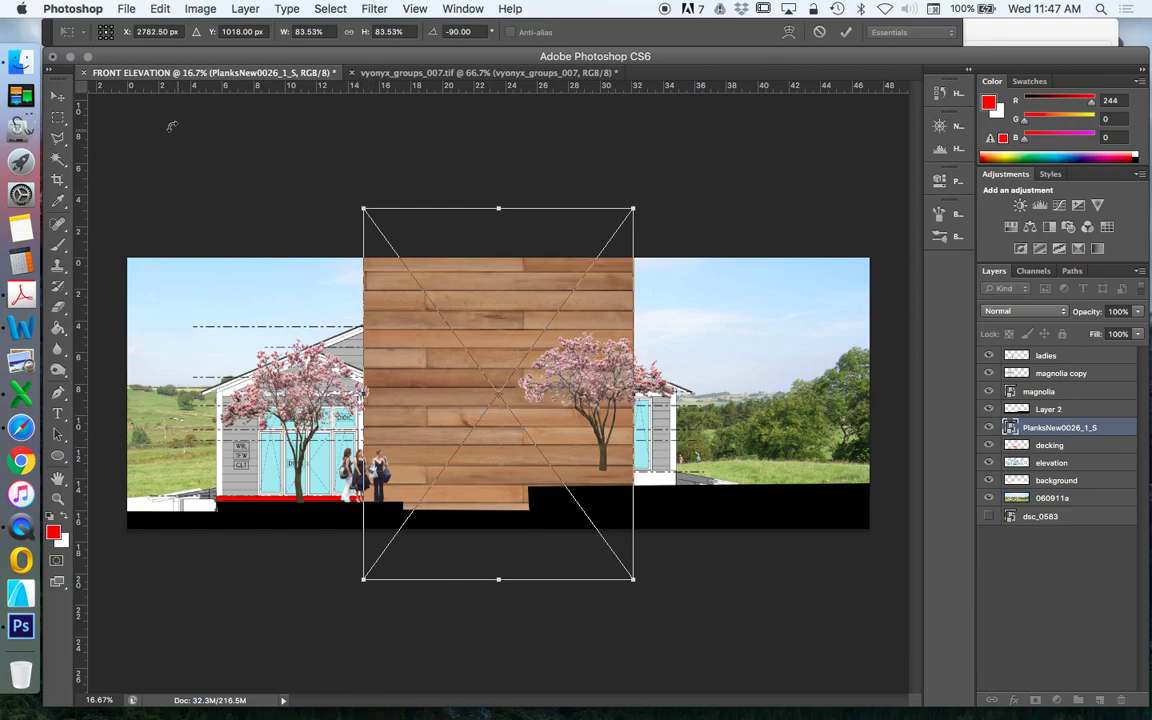
{"action": "left_click", "coordinate": [57, 95]}
{"action": "left_click", "coordinate": [736, 264]}
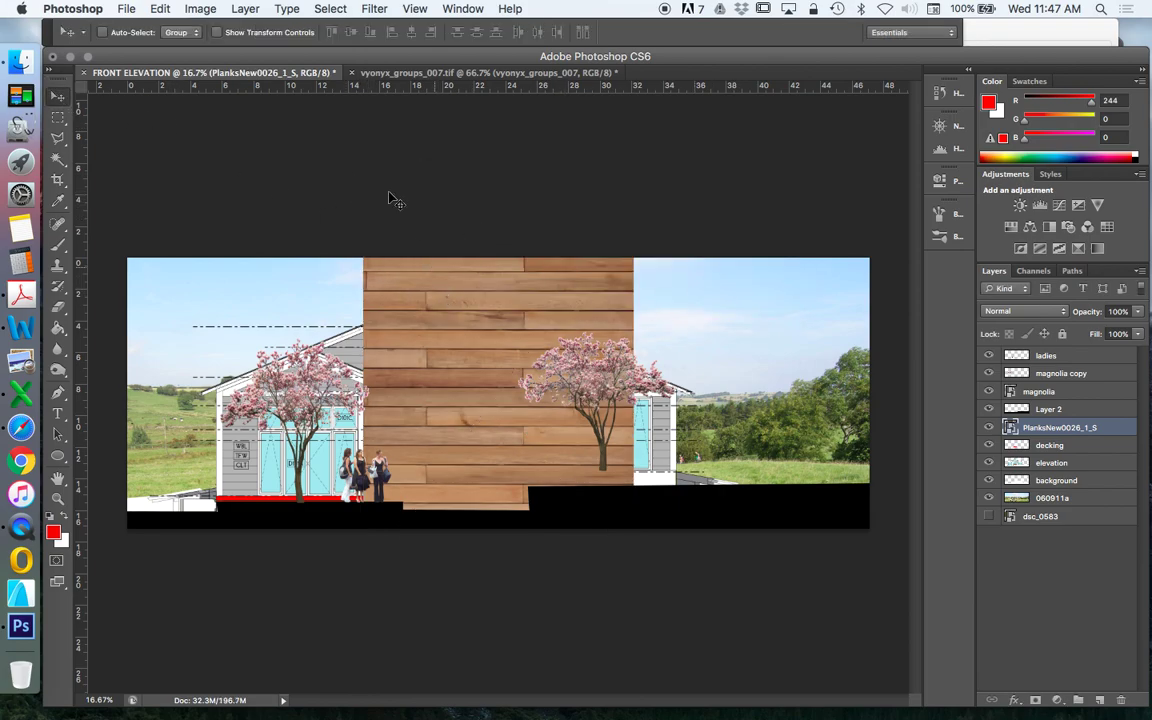
Scale the planks down from the top-left and bottom-right corners and commit them.
{"action": "left_click", "coordinate": [160, 9]}
{"action": "left_click", "coordinate": [373, 392]}
{"action": "left_click_drag", "start_coordinate": [363, 209], "coordinate": [377, 425]}
{"action": "left_click_drag", "start_coordinate": [633, 579], "coordinate": [549, 488]}
{"action": "left_click", "coordinate": [58, 96]}
{"action": "left_click", "coordinate": [724, 263]}
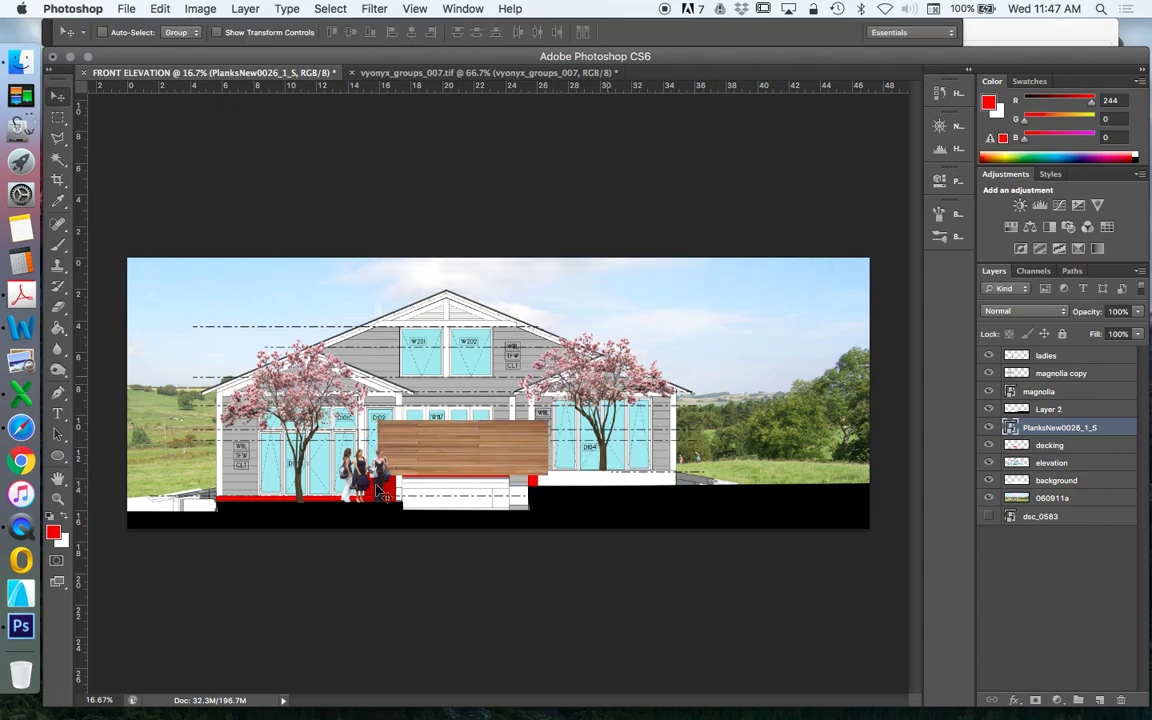
Zoom in and position the planks over the red panel and lower decking.
{"action": "key", "text": "z"}
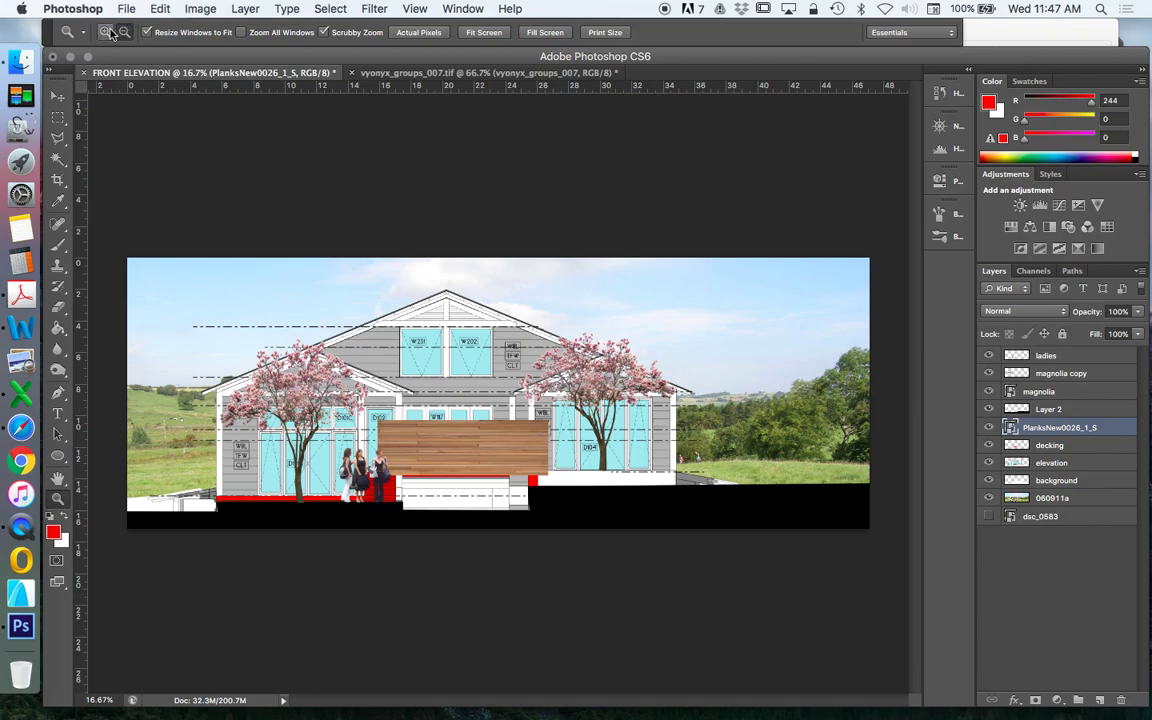
{"action": "left_click_drag", "start_coordinate": [425, 495], "coordinate": [590, 510]}
{"action": "left_click_drag", "start_coordinate": [383, 234], "coordinate": [392, 236]}
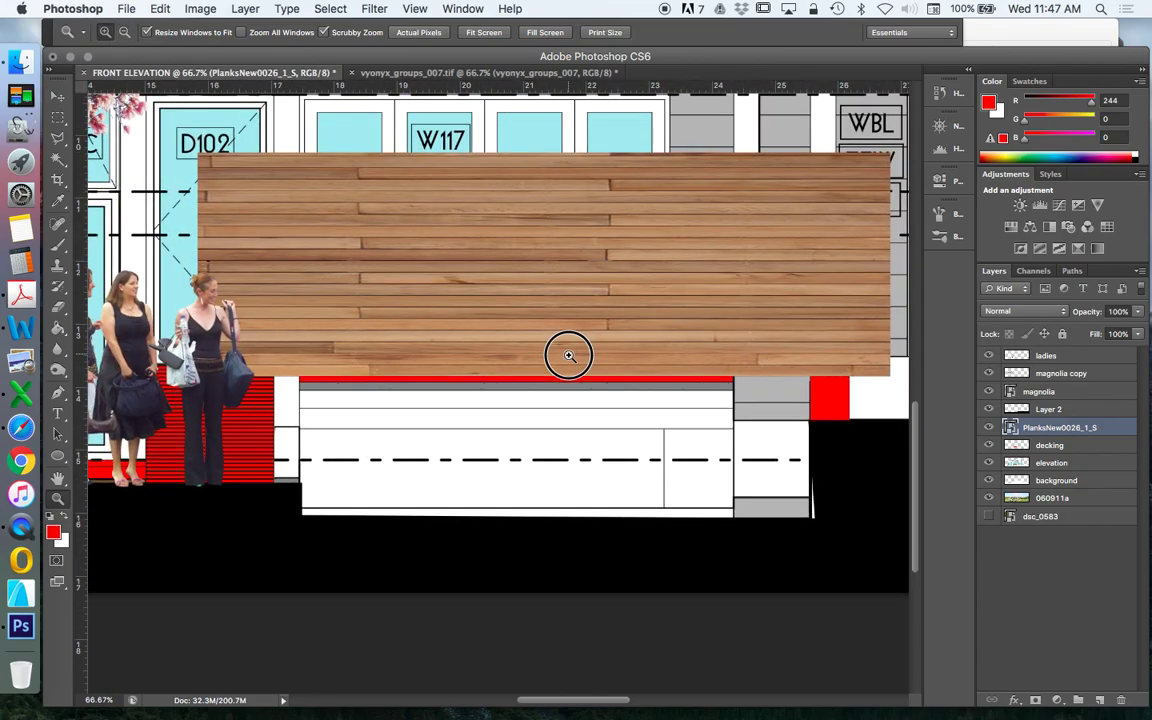
{"action": "left_click", "coordinate": [58, 95]}
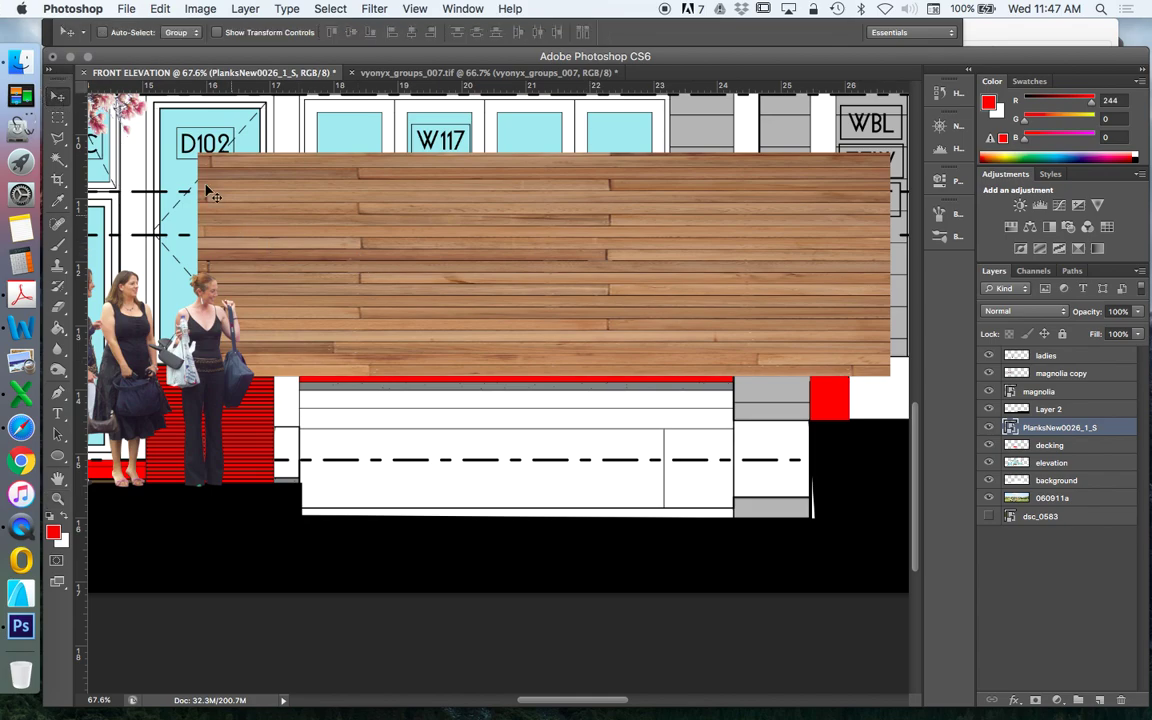
{"action": "left_click_drag", "start_coordinate": [208, 187], "coordinate": [383, 363]}
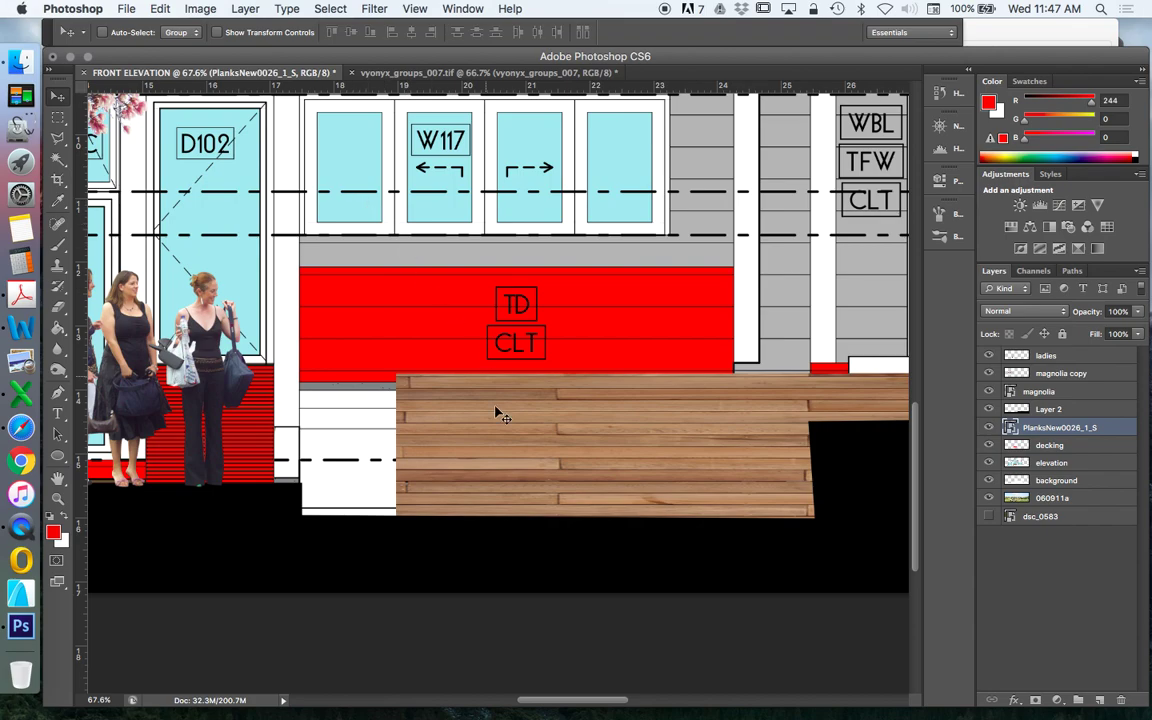
{"action": "left_click_drag", "start_coordinate": [470, 422], "coordinate": [405, 344]}
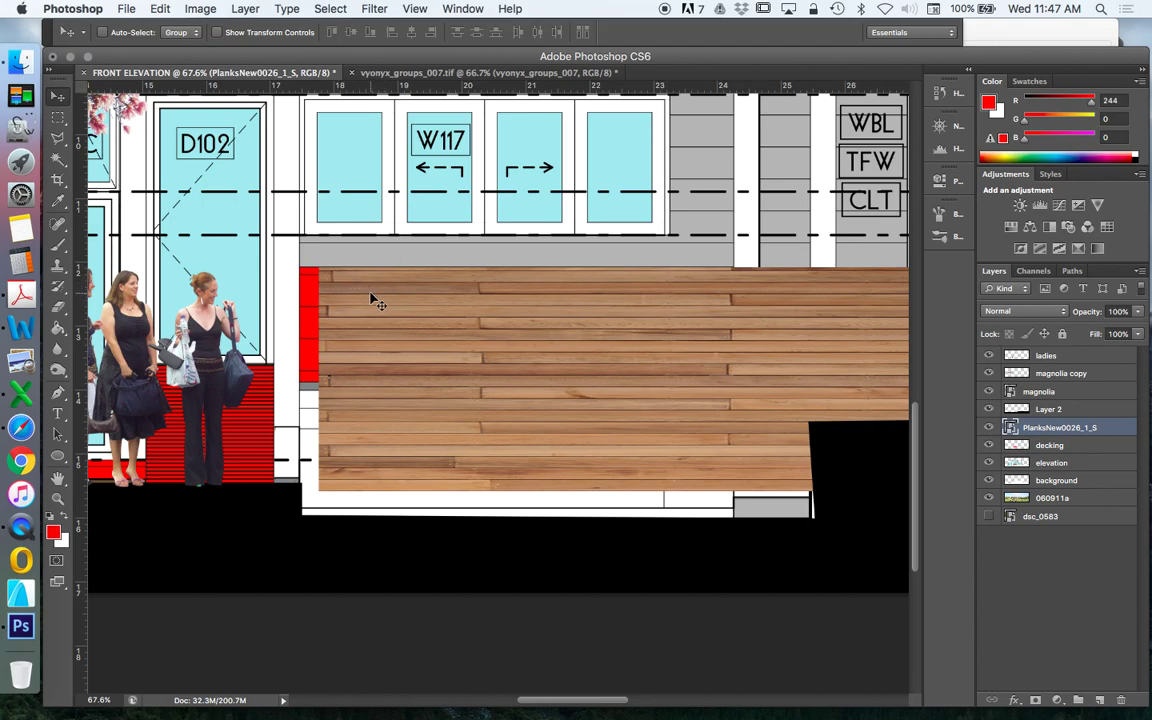
{"action": "left_click_drag", "start_coordinate": [450, 319], "coordinate": [453, 381]}
Stretch the planks up and left with Transform > Scale to fill the area, and commit.
{"action": "left_click", "coordinate": [160, 8]}
{"action": "mouse_move", "coordinate": [300, 362]}
{"action": "left_click", "coordinate": [365, 392]}
{"action": "left_click_drag", "start_coordinate": [319, 326], "coordinate": [307, 256]}
{"action": "left_click", "coordinate": [57, 96]}
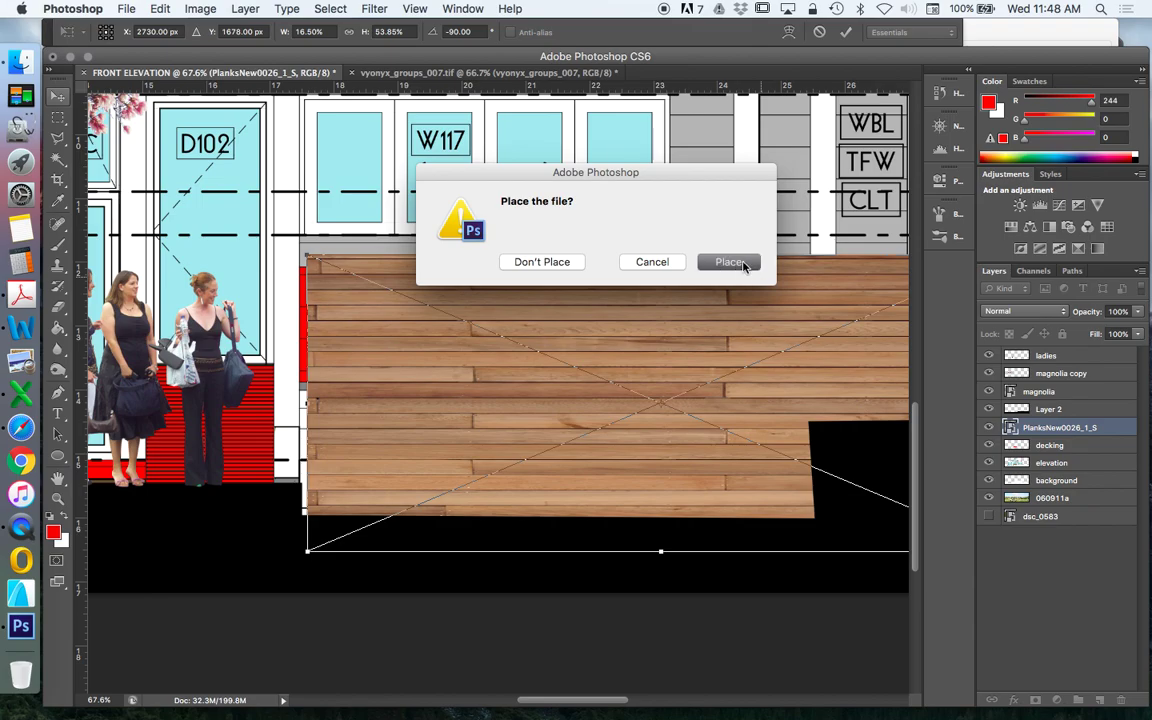
{"action": "left_click", "coordinate": [731, 260]}
Zoom out to the whole elevation and move the planks up and left over the house.
{"action": "left_click", "coordinate": [57, 497]}
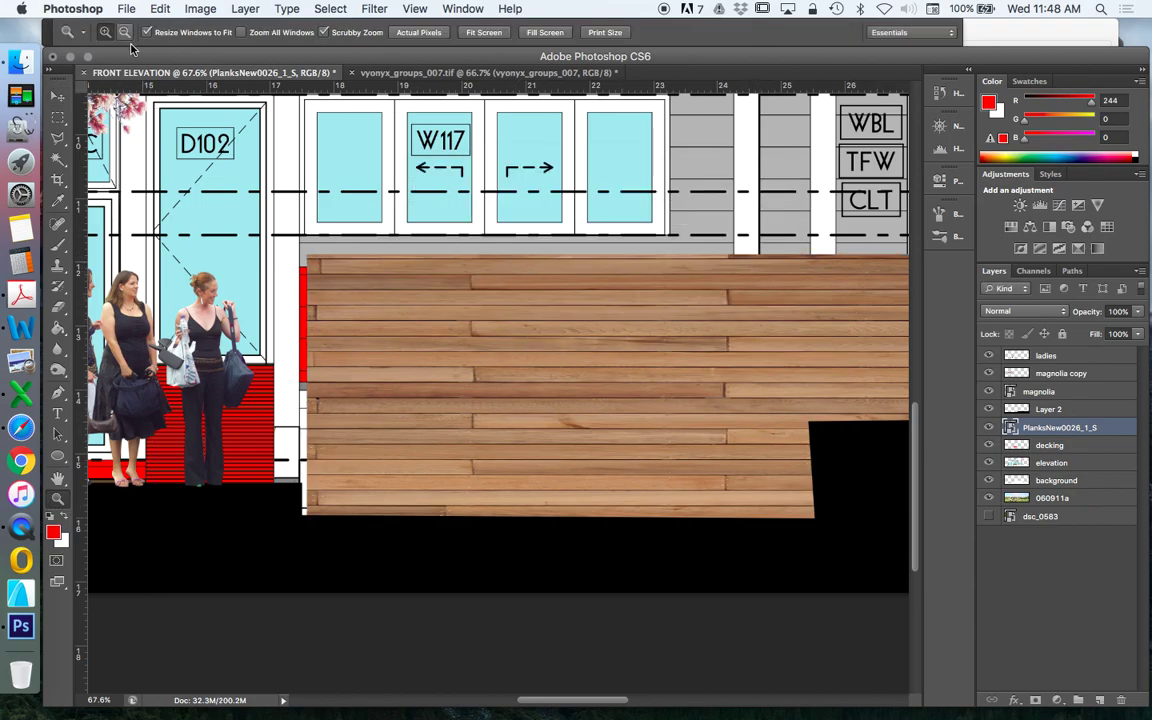
{"action": "left_click", "coordinate": [466, 354], "text": "alt"}
{"action": "left_click", "coordinate": [466, 354], "text": "alt"}
{"action": "left_click", "coordinate": [466, 354], "text": "alt"}
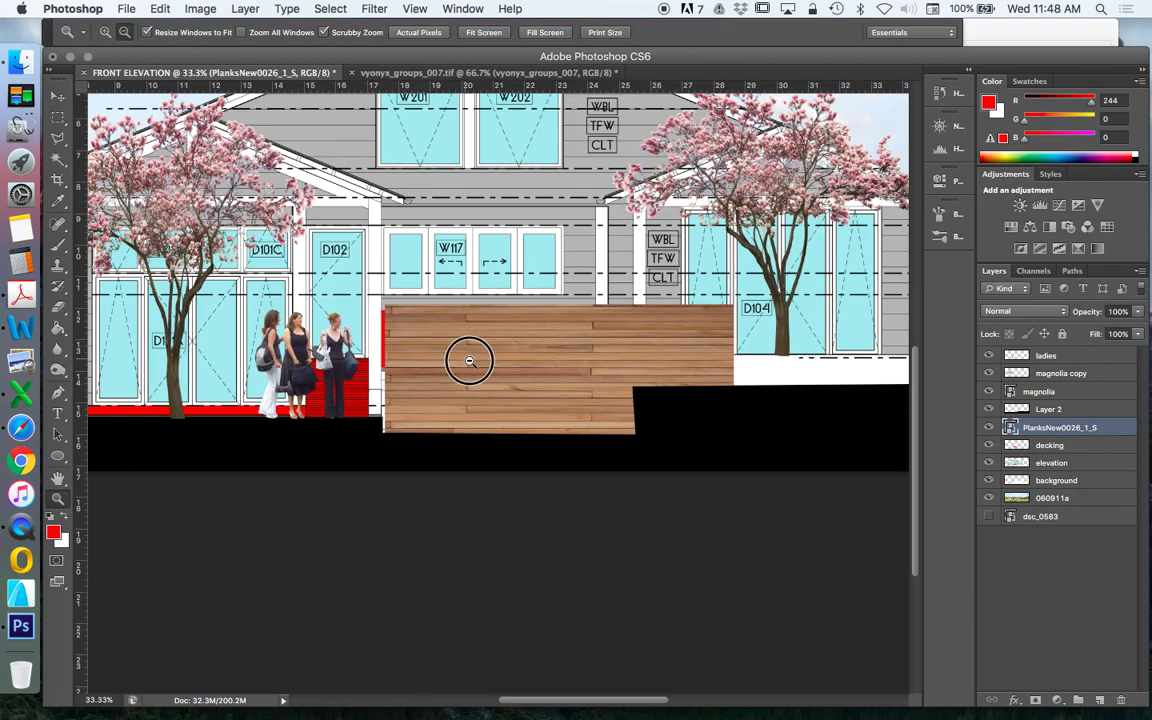
{"action": "left_click", "coordinate": [466, 354], "text": "alt"}
{"action": "left_click", "coordinate": [57, 96]}
{"action": "left_click_drag", "start_coordinate": [478, 350], "coordinate": [440, 272]}
Put the planks layer beneath decking, rasterize it, and shift it left behind the ladies.
{"action": "left_click_drag", "start_coordinate": [1065, 428], "coordinate": [1086, 464]}
{"action": "right_click", "coordinate": [1058, 453]}
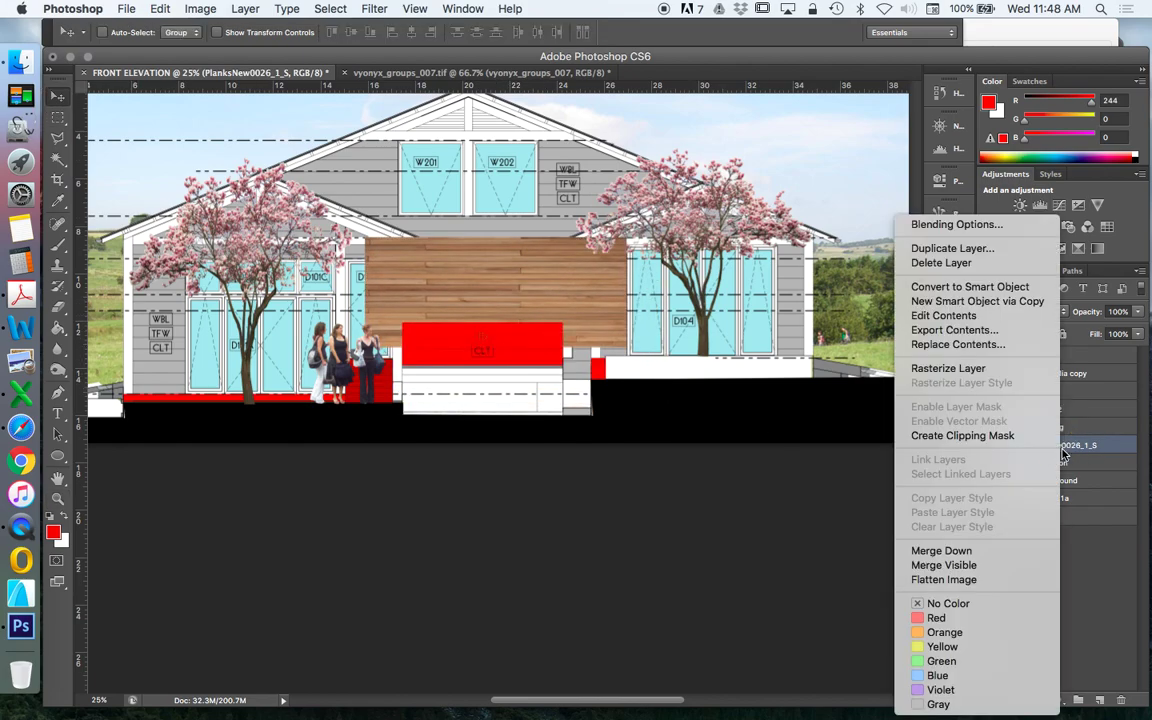
{"action": "left_click", "coordinate": [940, 368]}
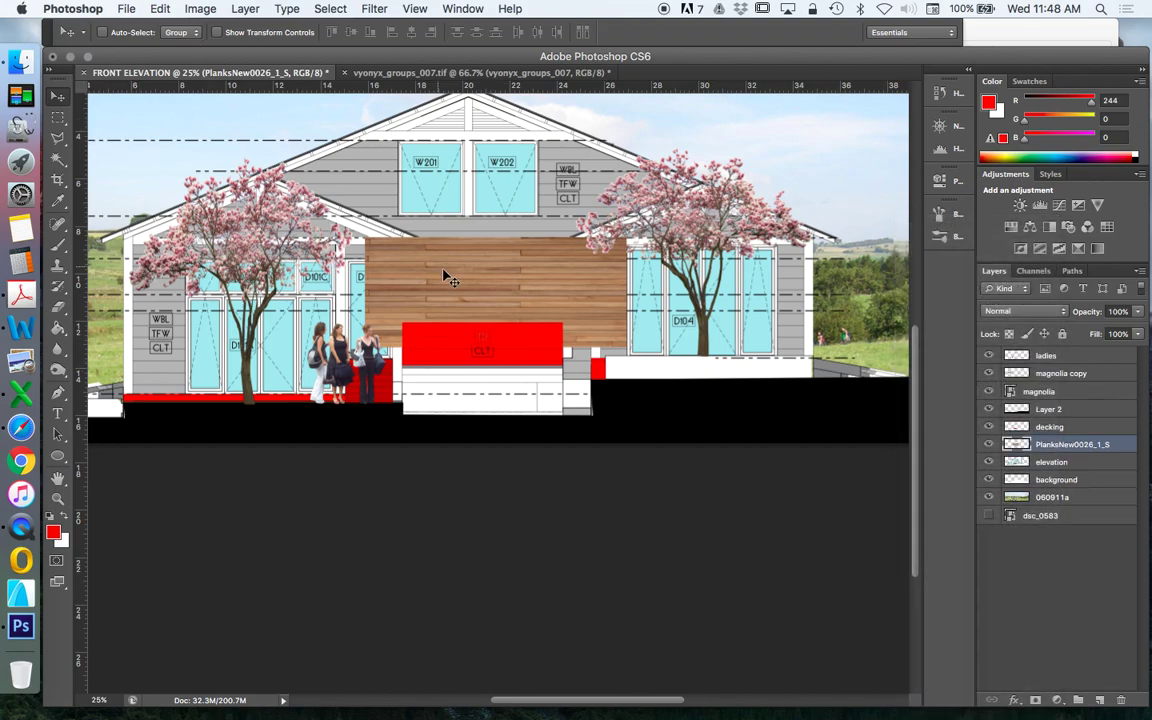
{"action": "left_click_drag", "start_coordinate": [448, 279], "coordinate": [198, 344]}
Duplicate the planks via Layer Via Copy and move the copy right over the red band.
{"action": "left_click", "coordinate": [245, 9]}
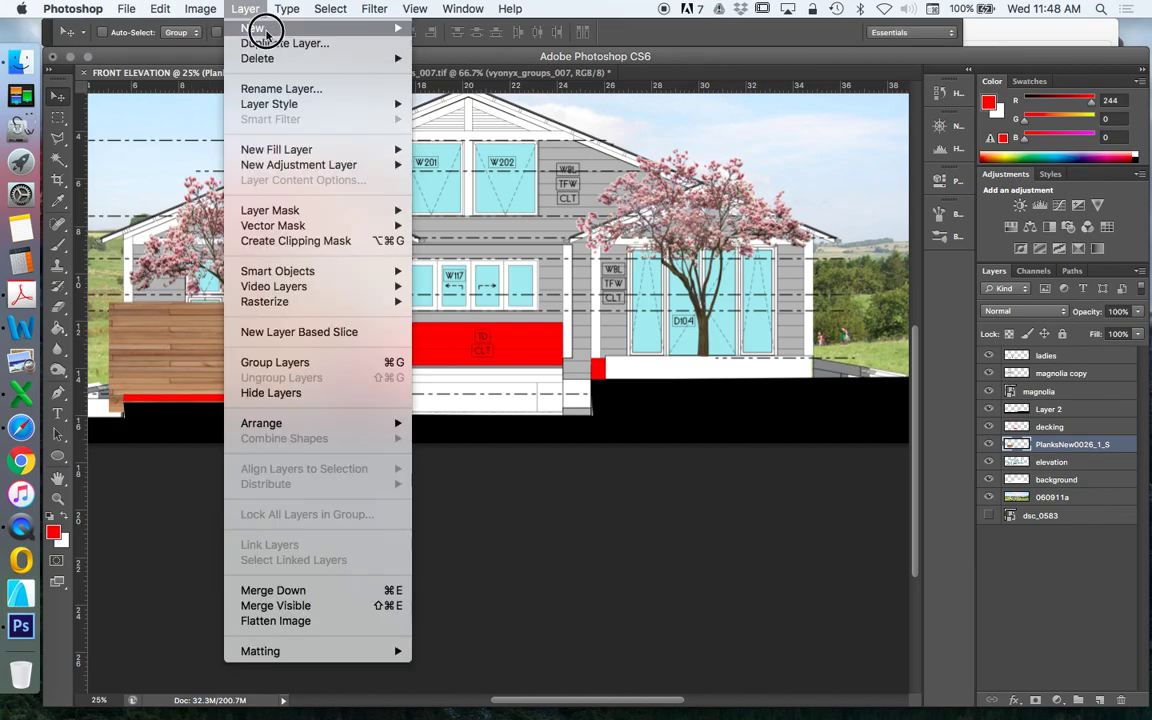
{"action": "mouse_move", "coordinate": [300, 34]}
{"action": "left_click", "coordinate": [463, 108]}
{"action": "left_click_drag", "start_coordinate": [283, 321], "coordinate": [470, 333]}
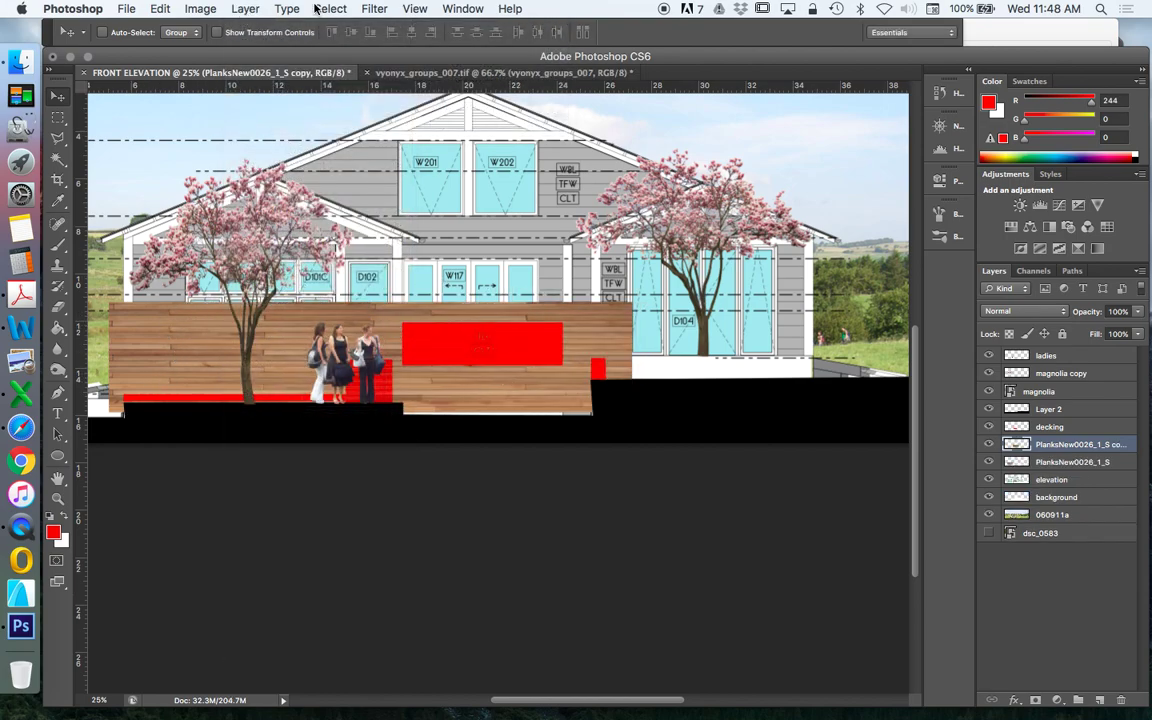
Make a second planks copy, move it up-right, then delete that extra copy.
{"action": "left_click", "coordinate": [245, 9]}
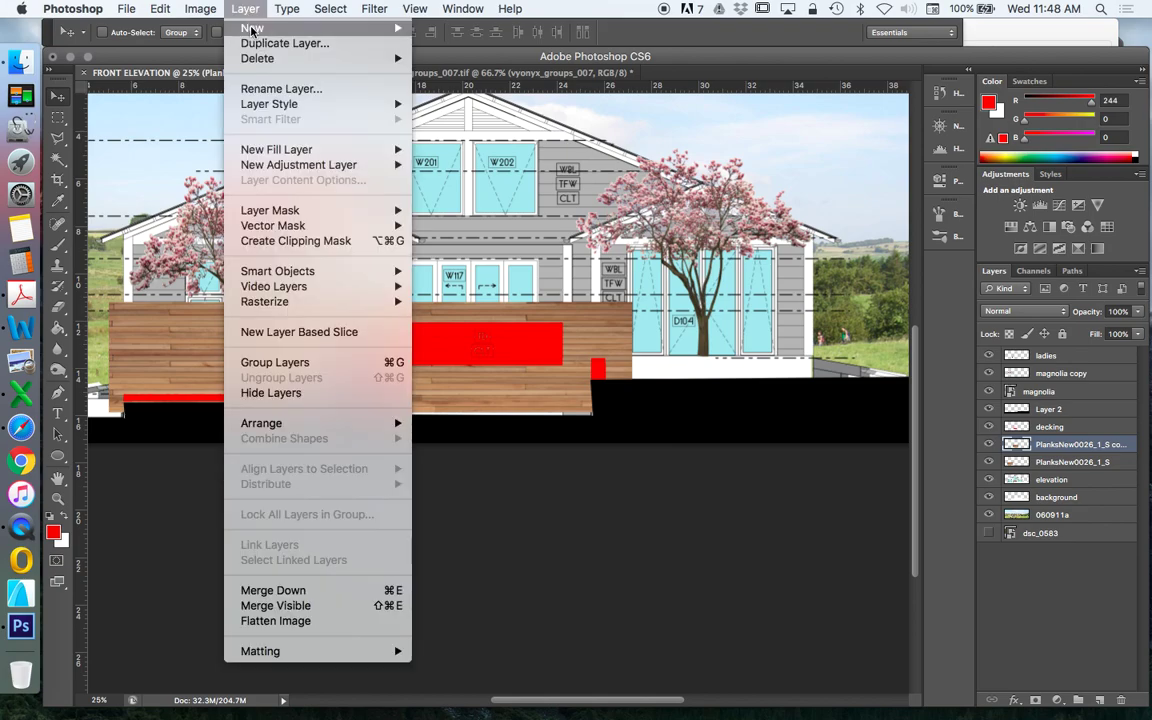
{"action": "mouse_move", "coordinate": [300, 30]}
{"action": "left_click", "coordinate": [492, 110]}
{"action": "left_click_drag", "start_coordinate": [562, 390], "coordinate": [808, 298]}
{"action": "right_click", "coordinate": [1057, 446]}
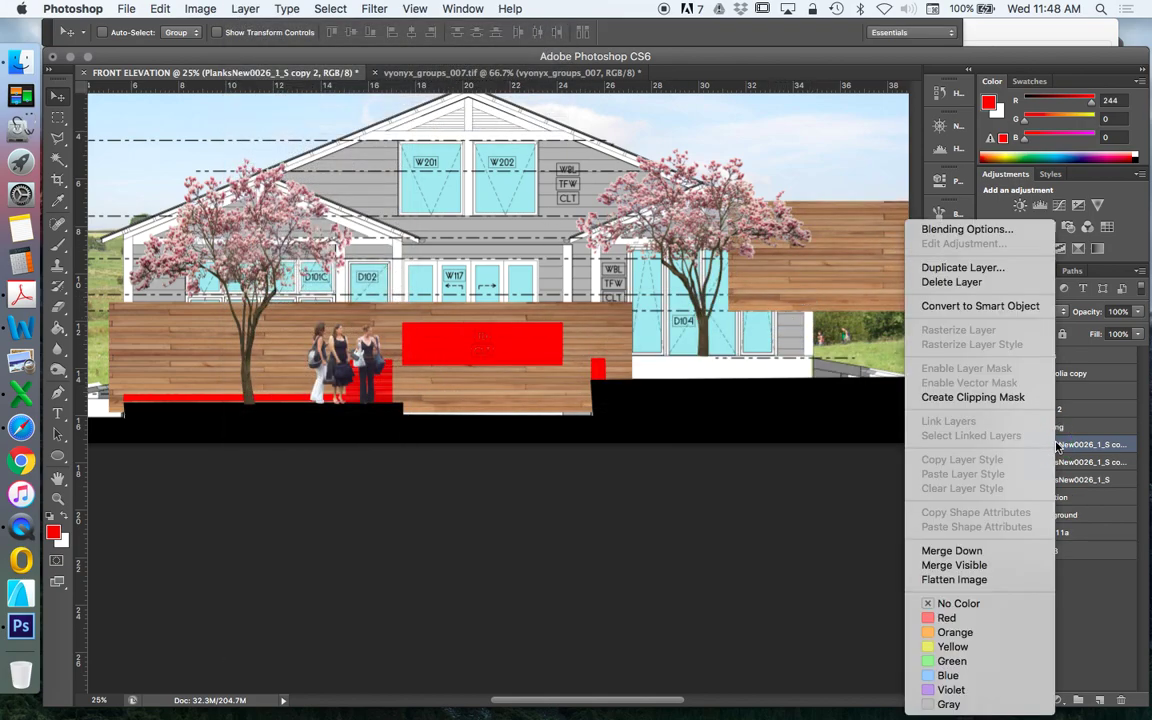
{"action": "left_click", "coordinate": [951, 282]}
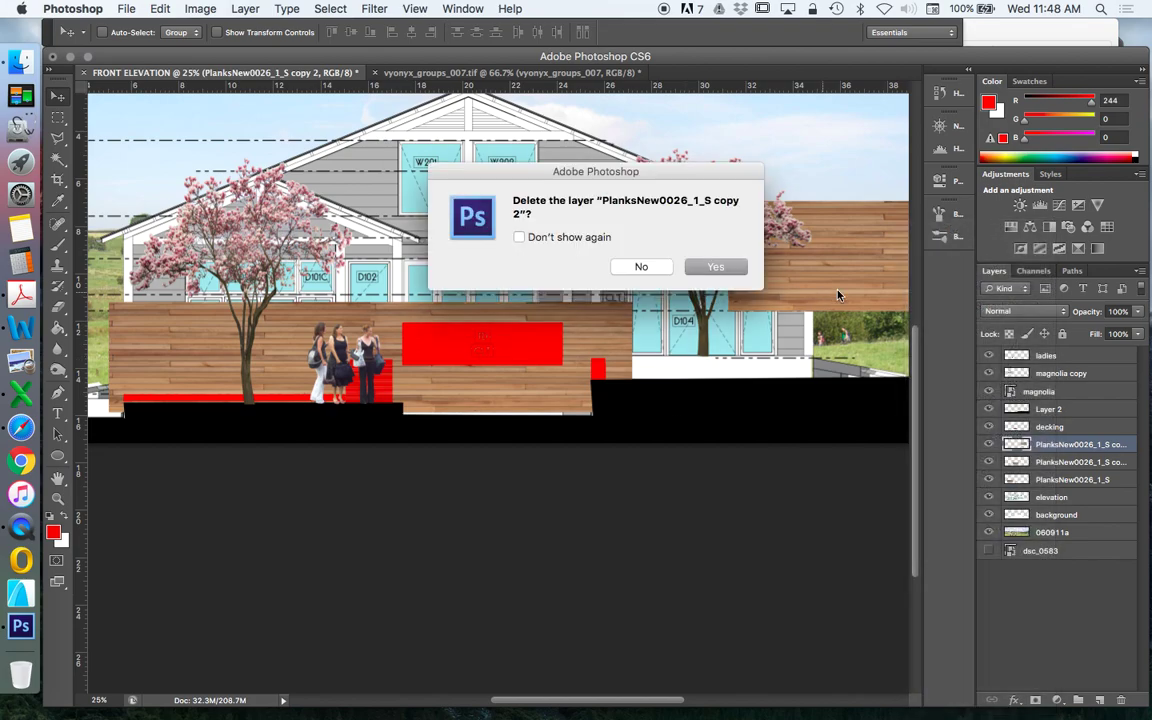
{"action": "left_click", "coordinate": [716, 266]}
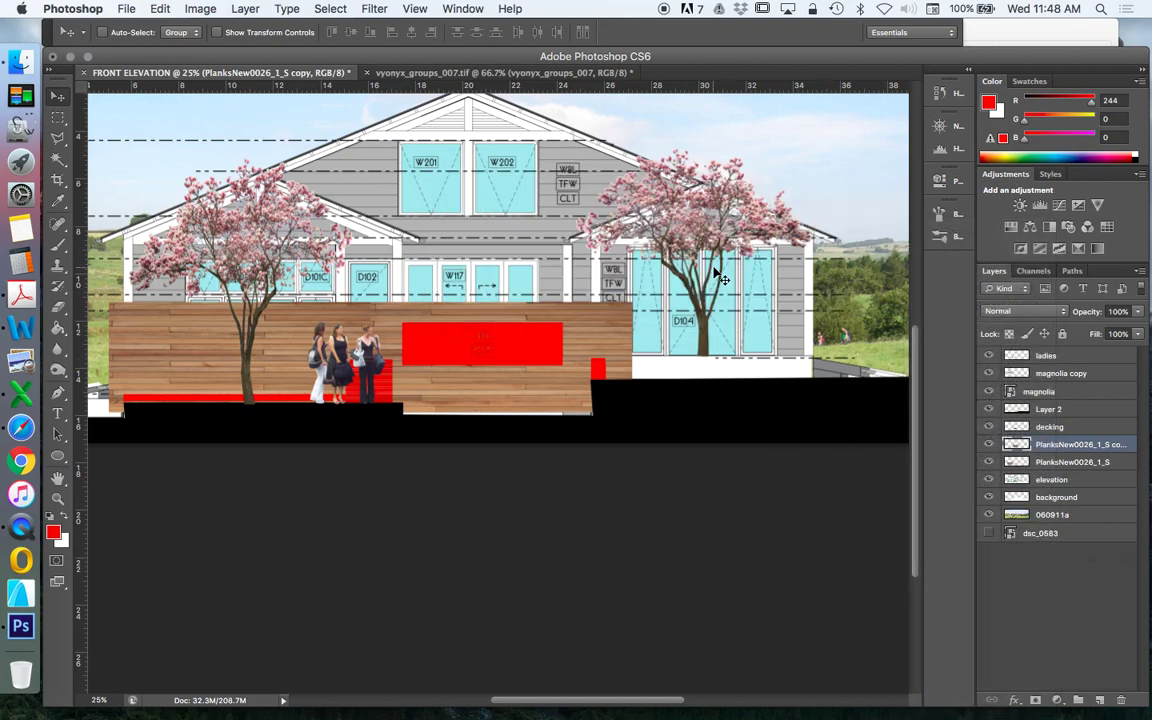
Merge the original planks and the copy into one PlanksNew0026_1_S copy layer.
{"action": "left_click", "coordinate": [1053, 463], "text": "shift"}
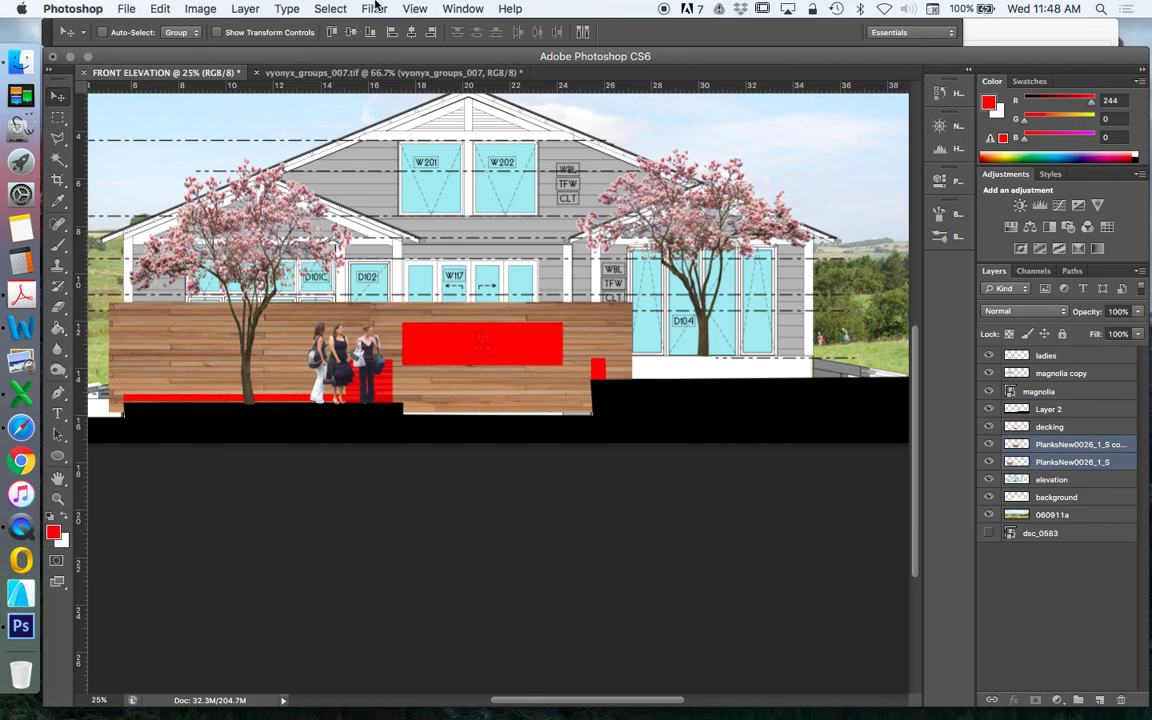
{"action": "left_click", "coordinate": [245, 8]}
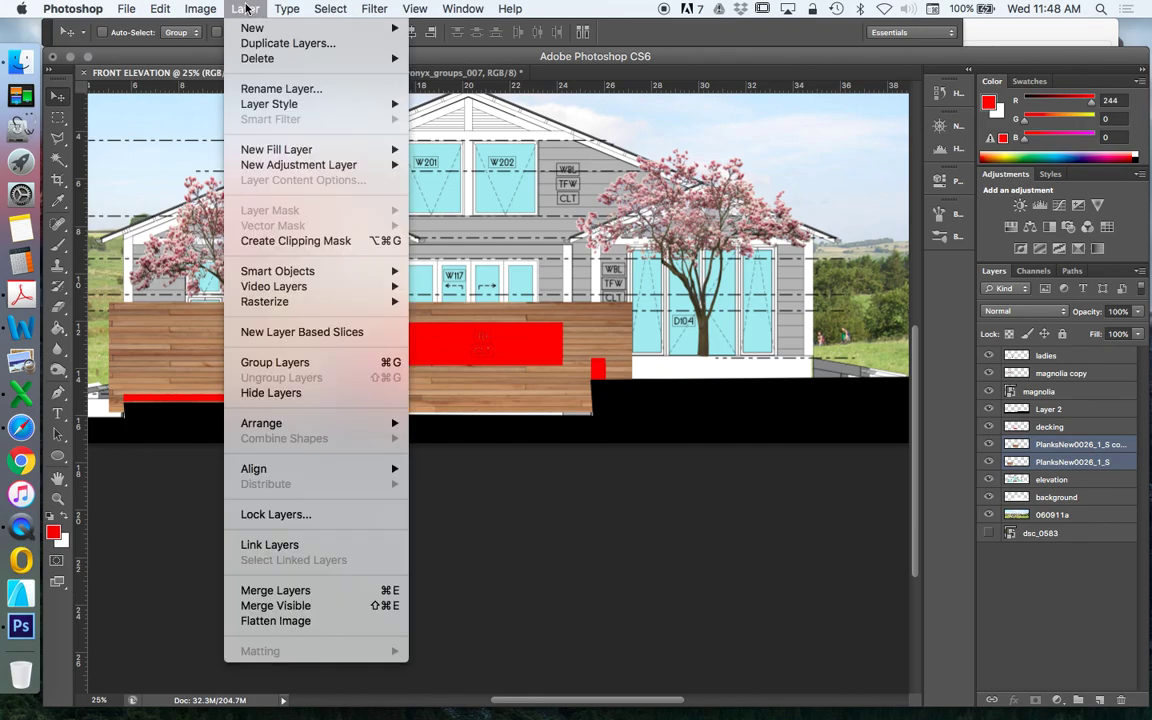
{"action": "left_click", "coordinate": [290, 591]}
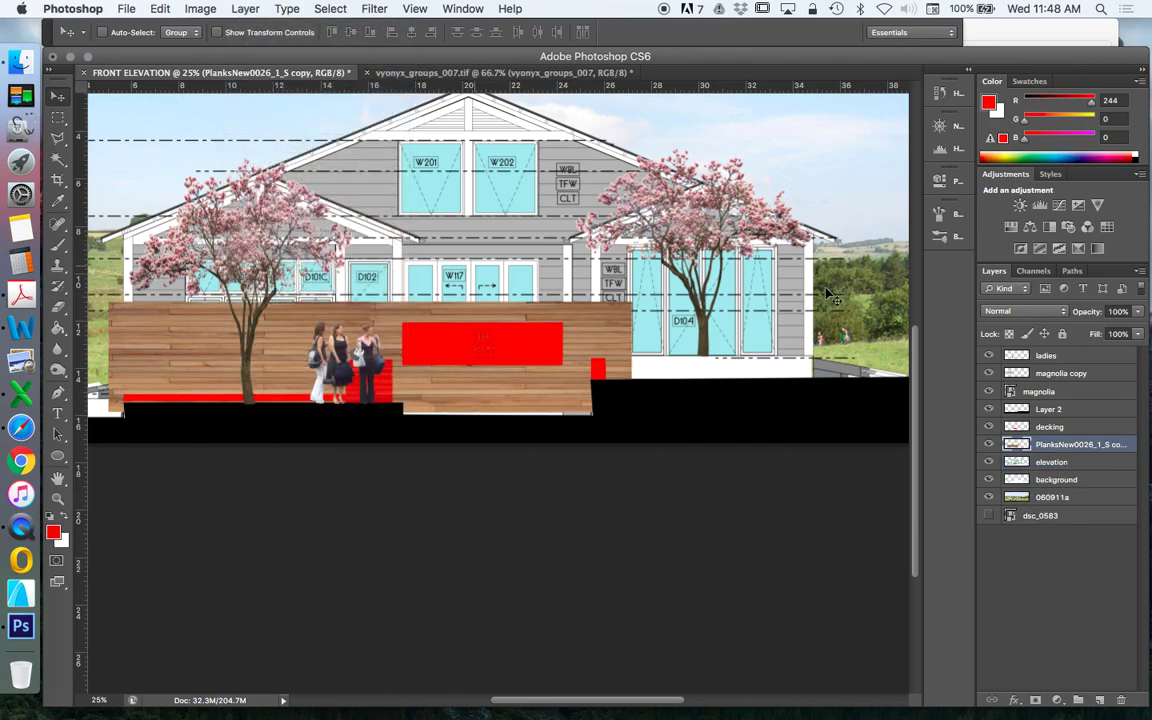
On the decking layer, Magic Wand-select all the red deck areas.
{"action": "left_click", "coordinate": [1055, 427]}
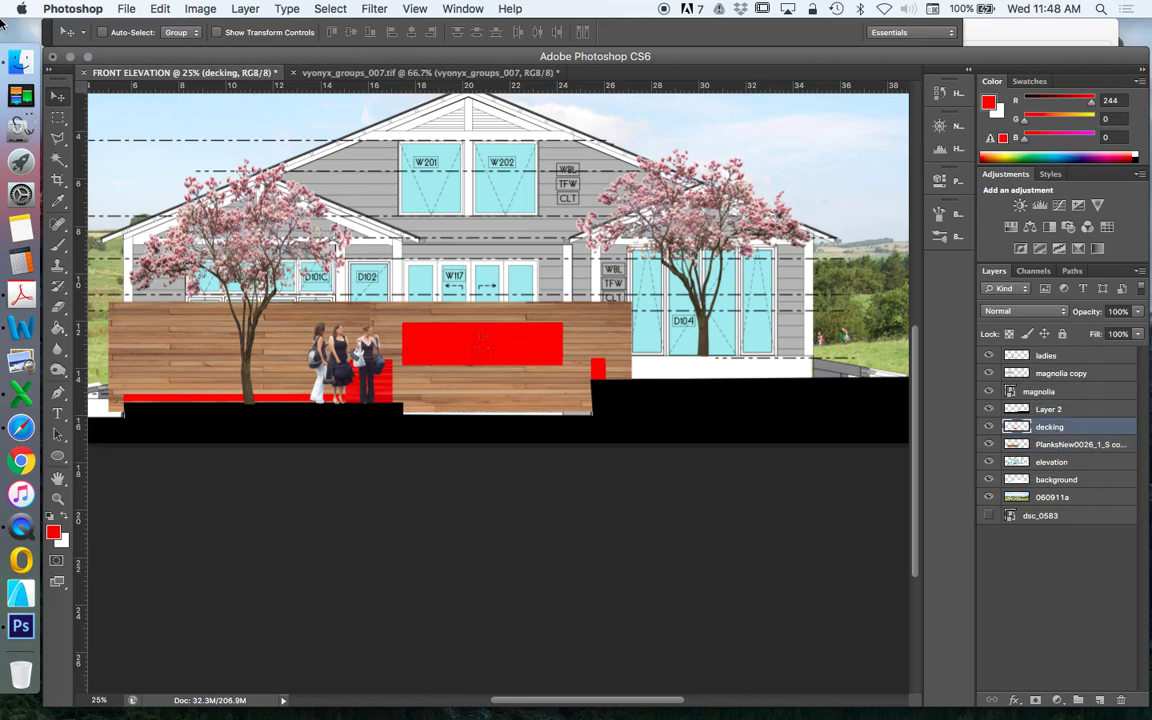
{"action": "left_click", "coordinate": [57, 135]}
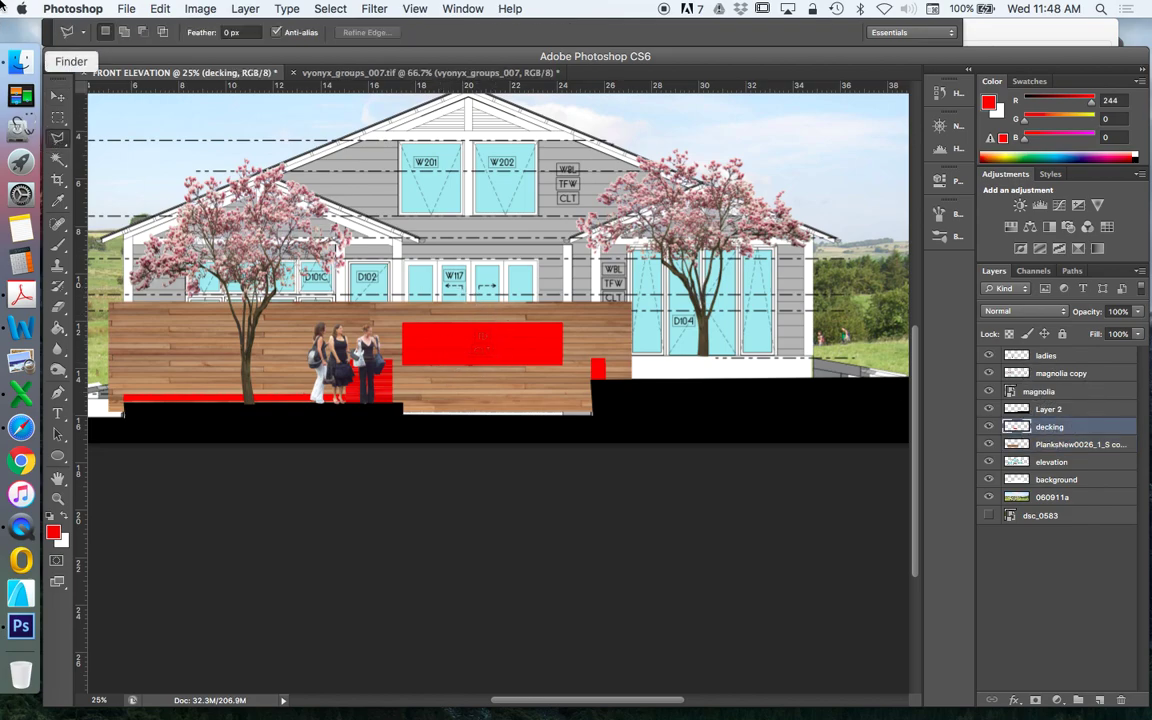
{"action": "left_click", "coordinate": [57, 159]}
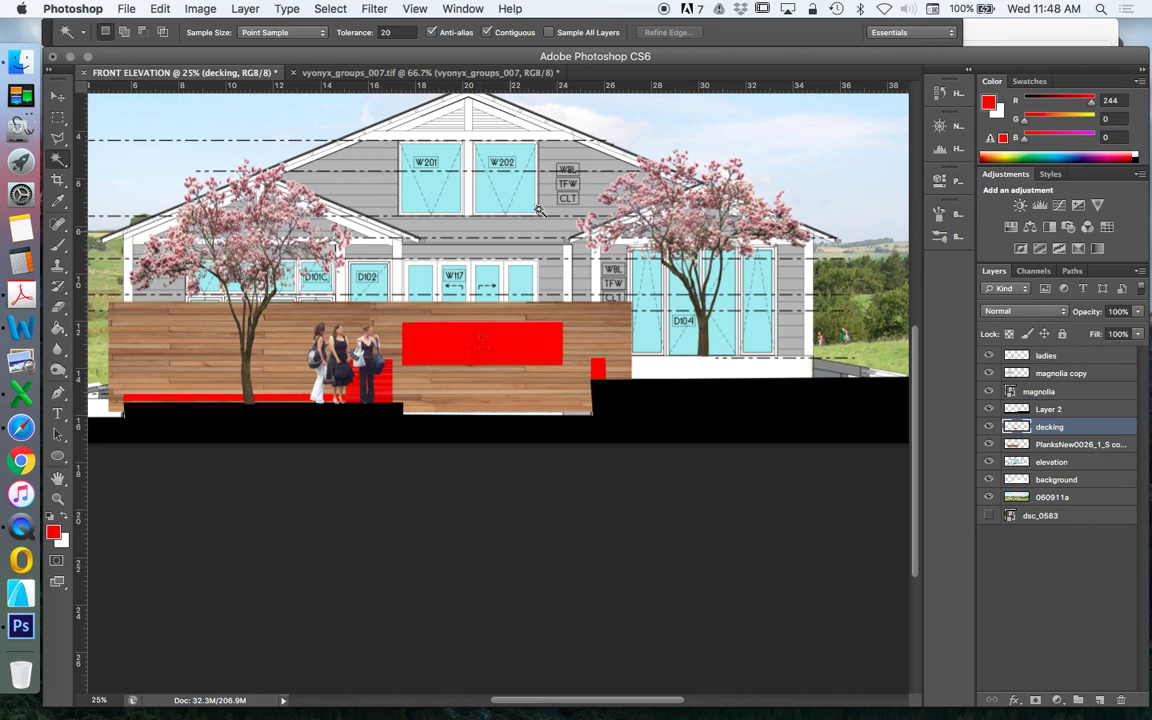
{"action": "left_click", "coordinate": [546, 339]}
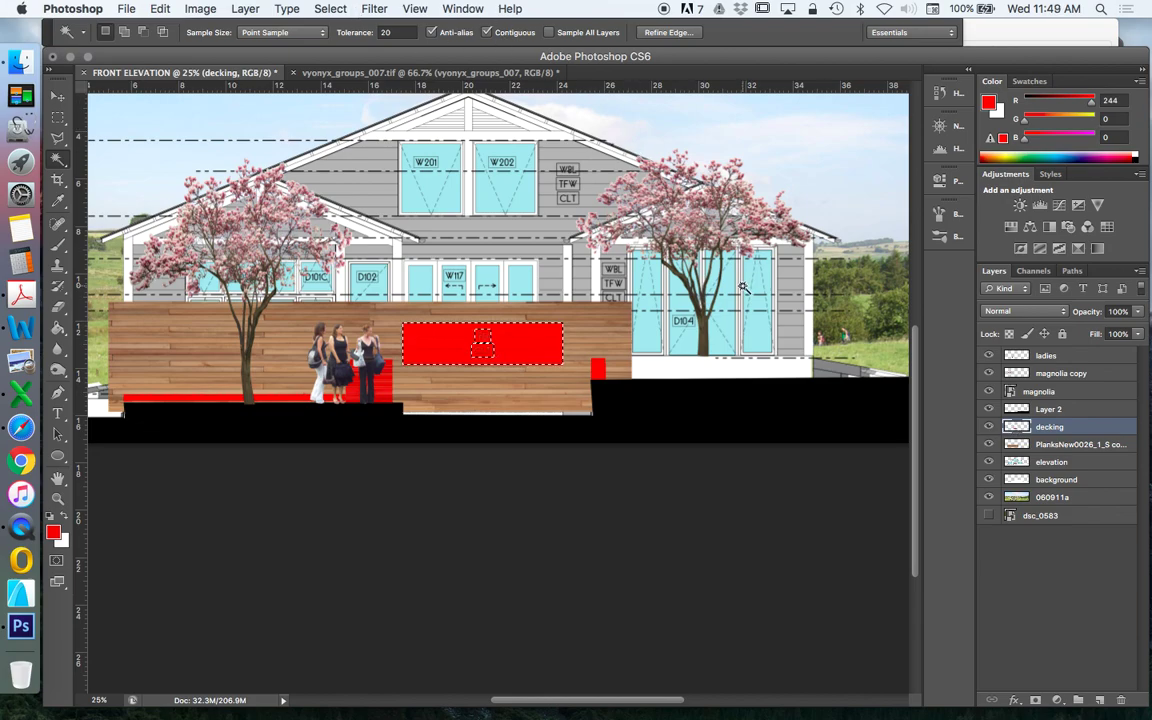
{"action": "key", "text": "super+d"}
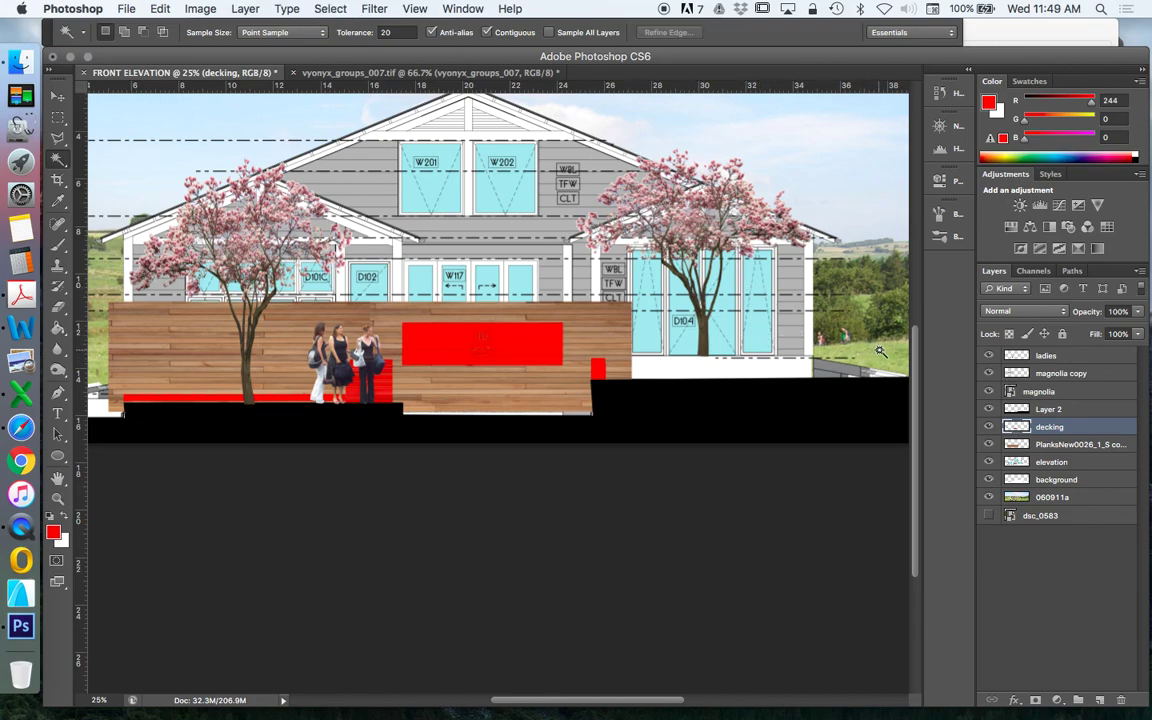
{"action": "left_click", "coordinate": [883, 354]}
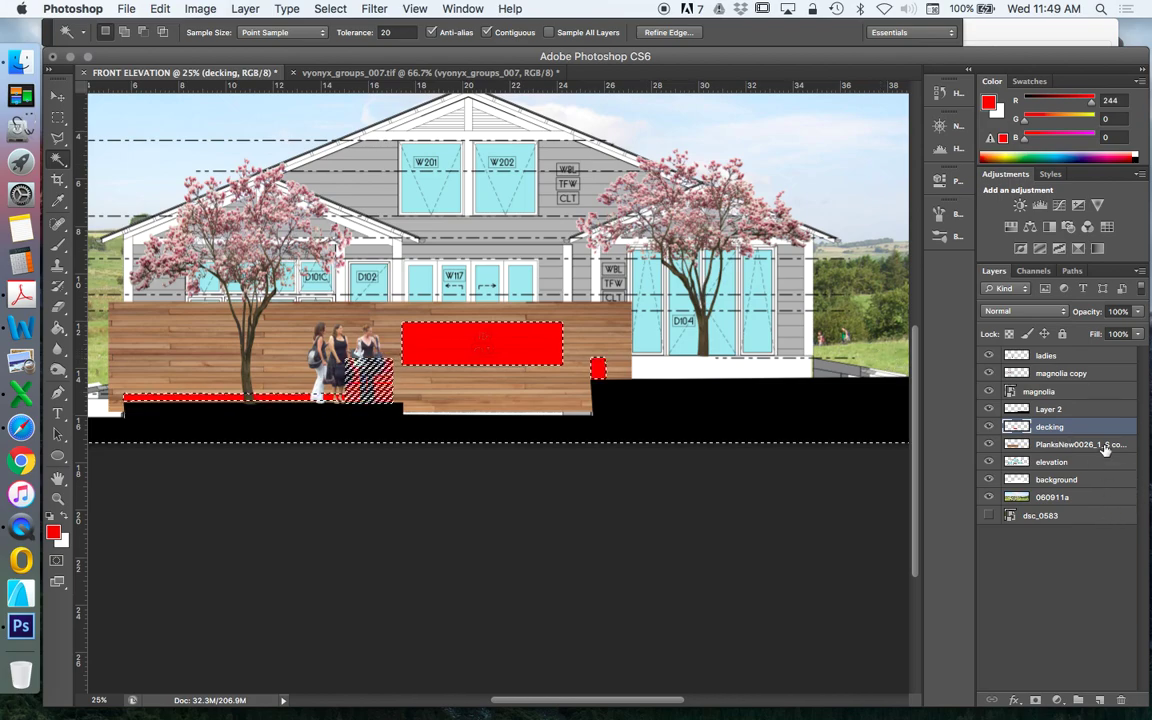
Move the merged planks layer above decking and clip it to the deck shapes.
{"action": "left_click", "coordinate": [1050, 444]}
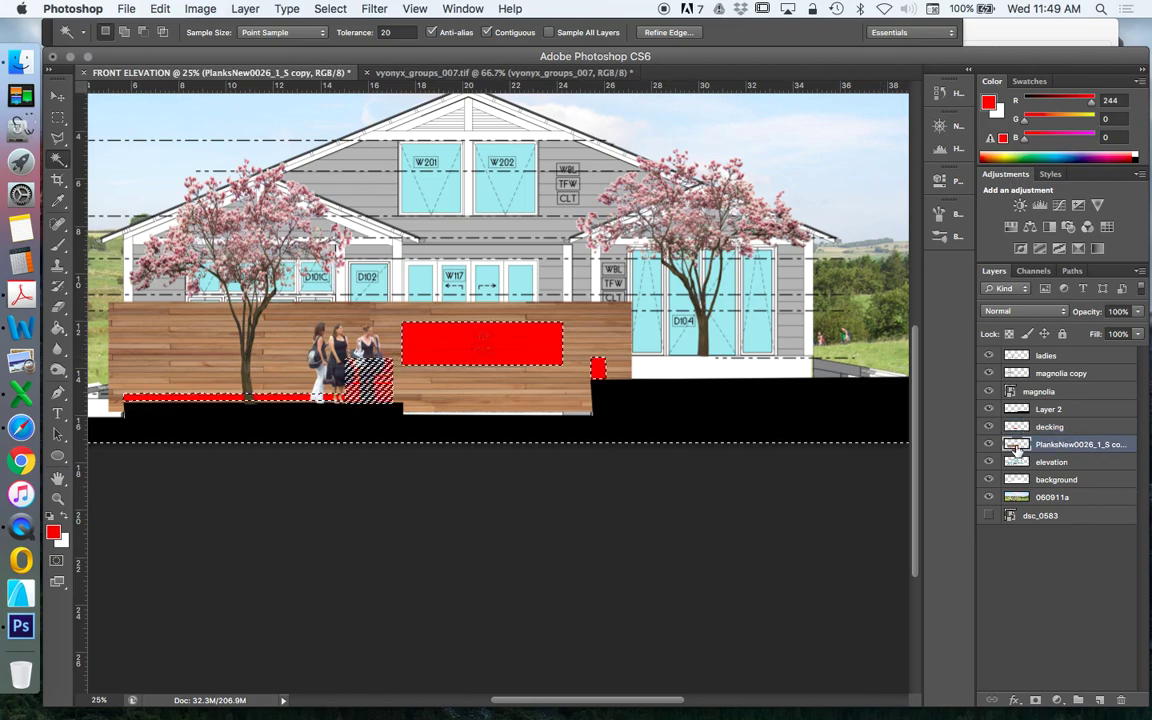
{"action": "left_click_drag", "start_coordinate": [1016, 444], "coordinate": [1015, 426]}
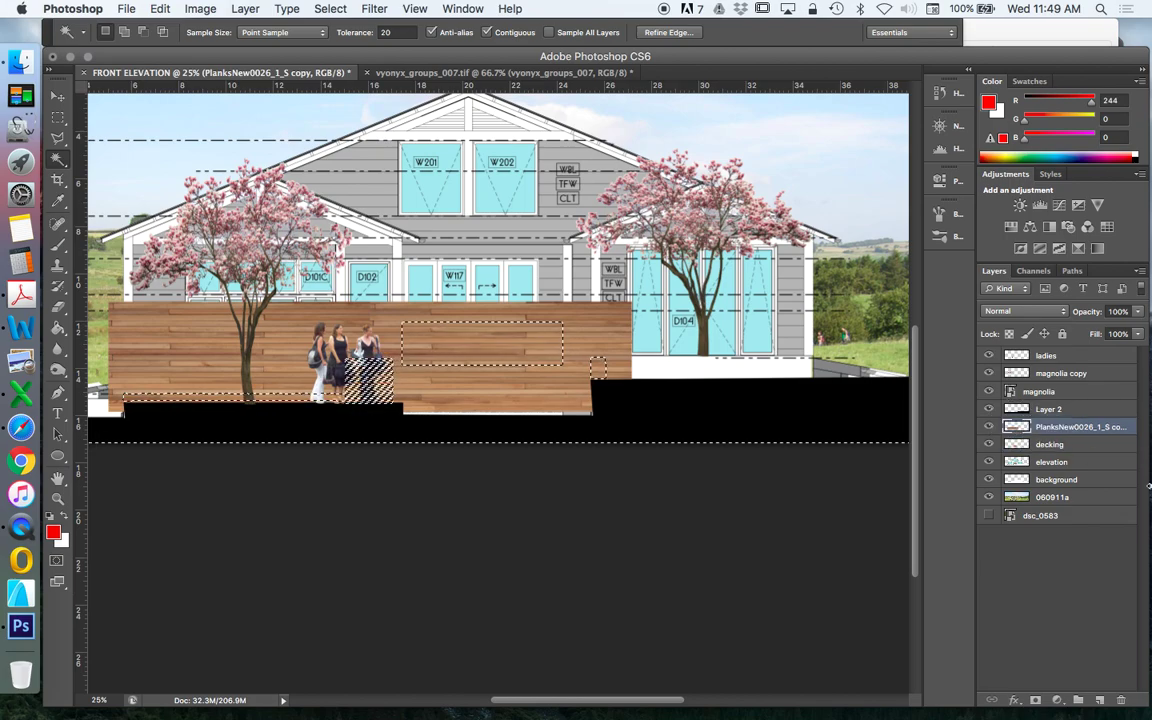
{"action": "key", "text": "super+alt+g"}
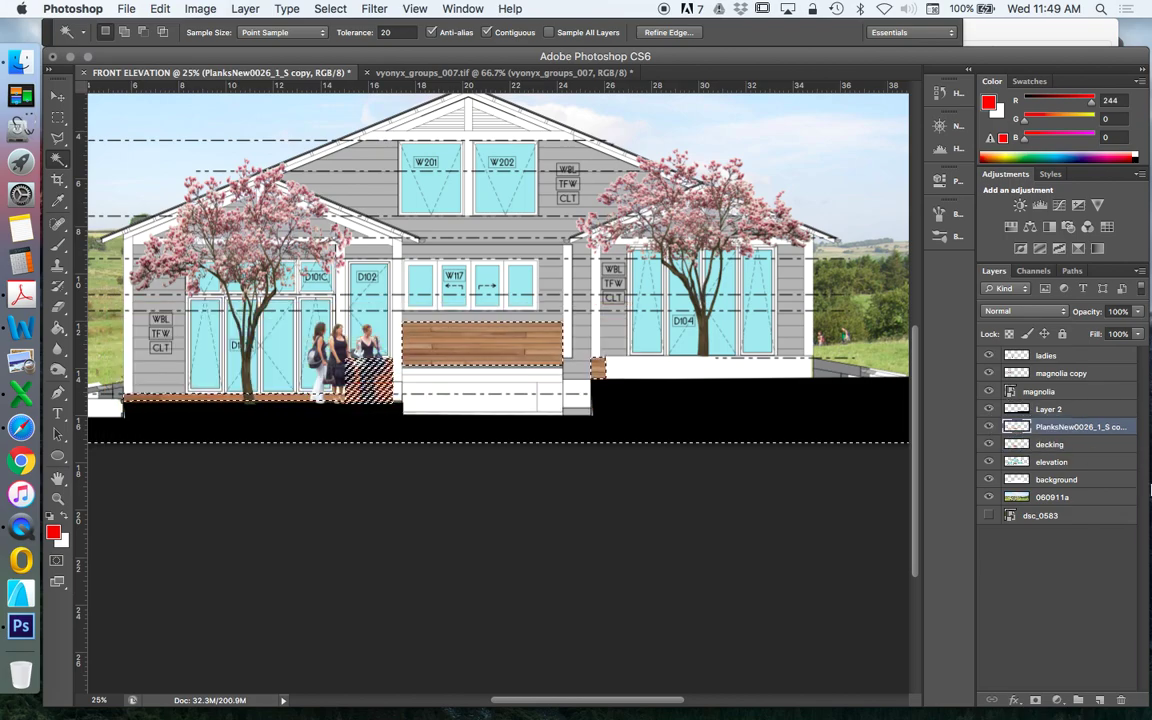
{"action": "key", "text": "super+d"}
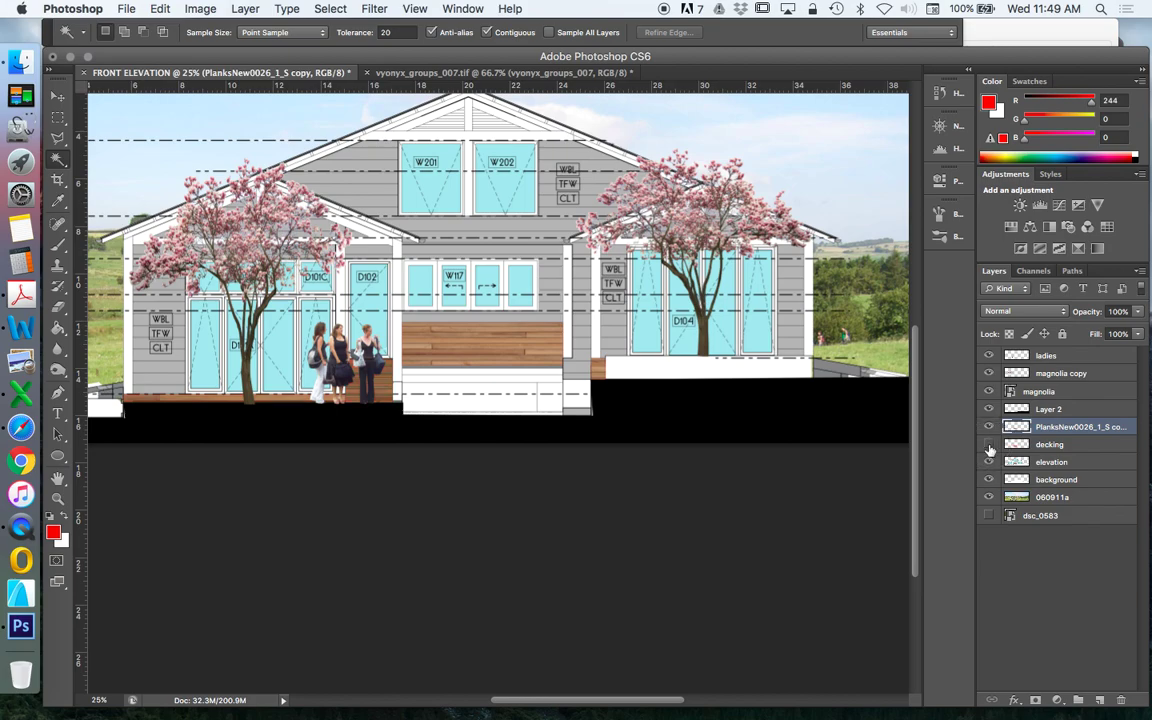
{"action": "left_click", "coordinate": [57, 500]}
{"action": "left_click", "coordinate": [497, 362]}
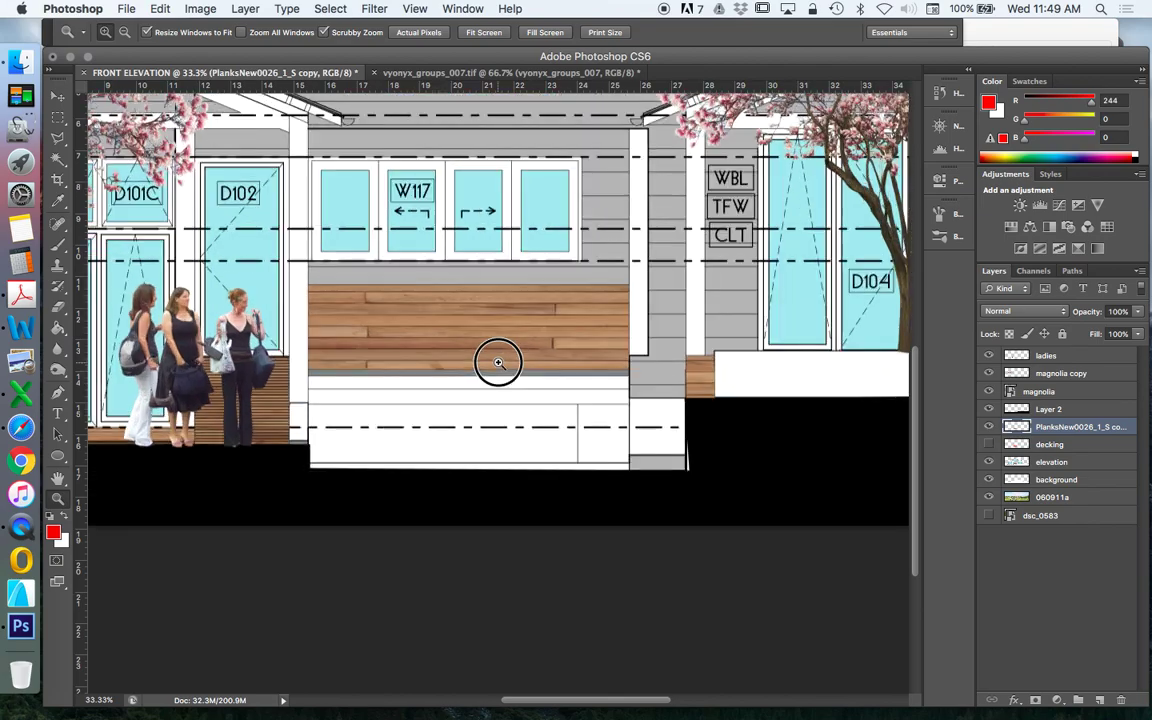
{"action": "left_click", "coordinate": [498, 362]}
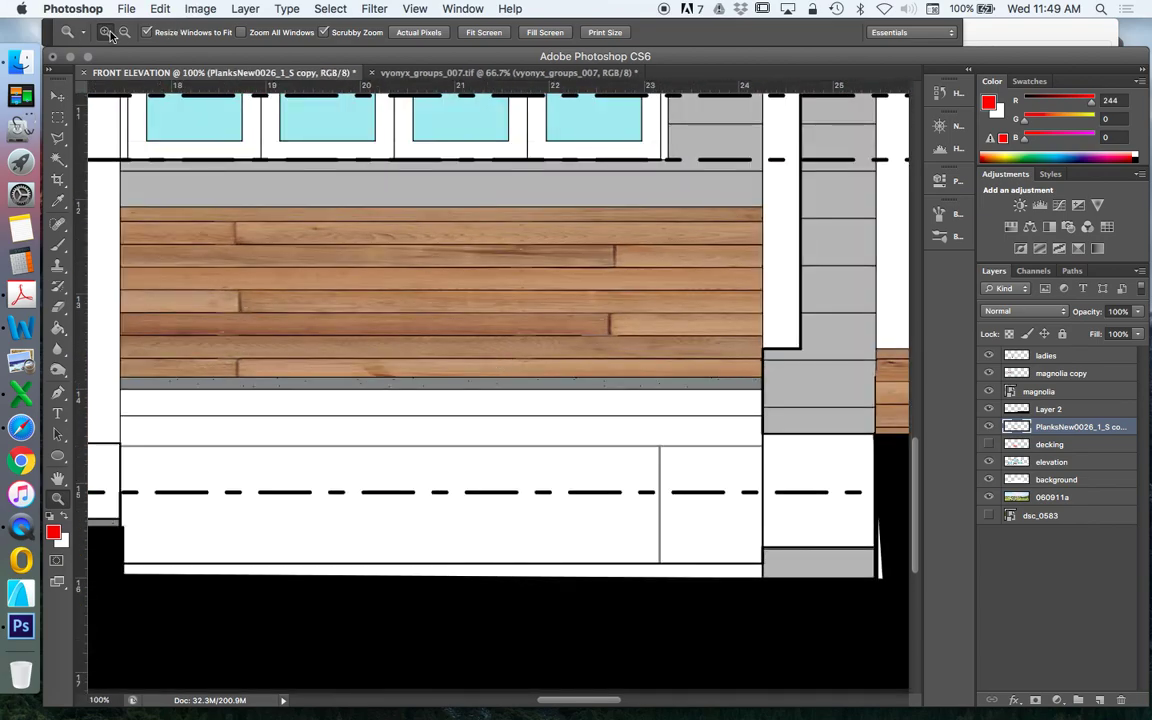
{"action": "left_click", "coordinate": [123, 32]}
{"action": "left_click", "coordinate": [453, 333]}
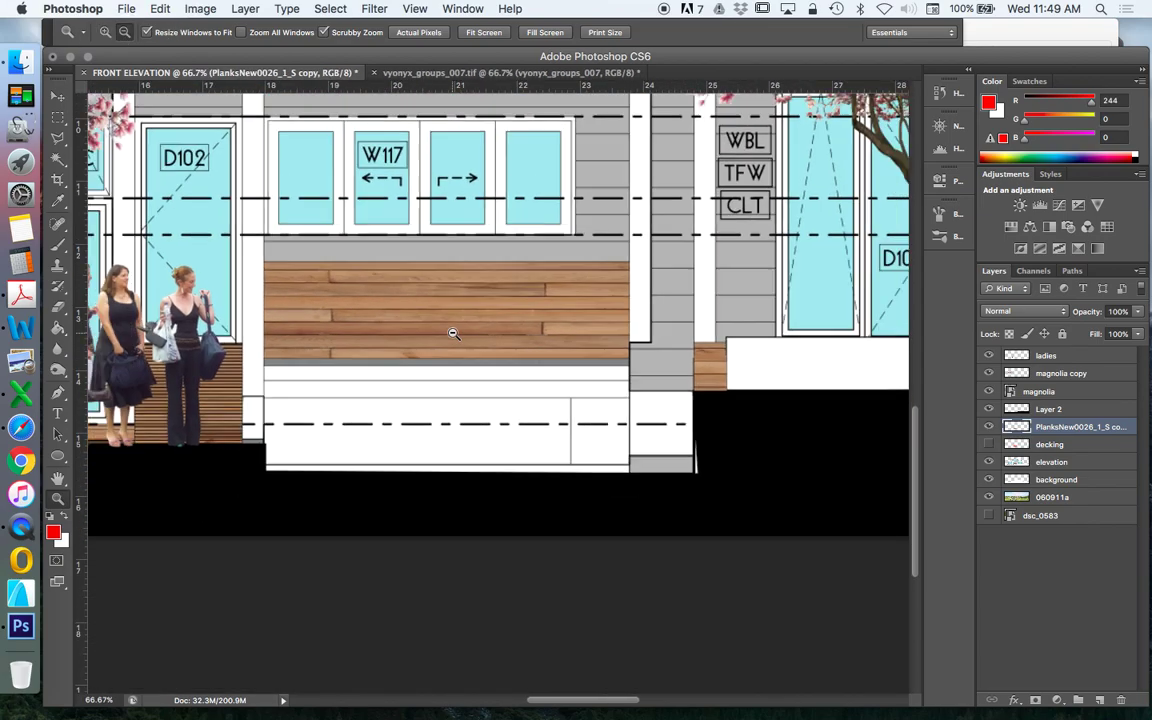
{"action": "left_click", "coordinate": [453, 333]}
{"action": "left_click", "coordinate": [453, 333]}
{"action": "left_click", "coordinate": [453, 333]}
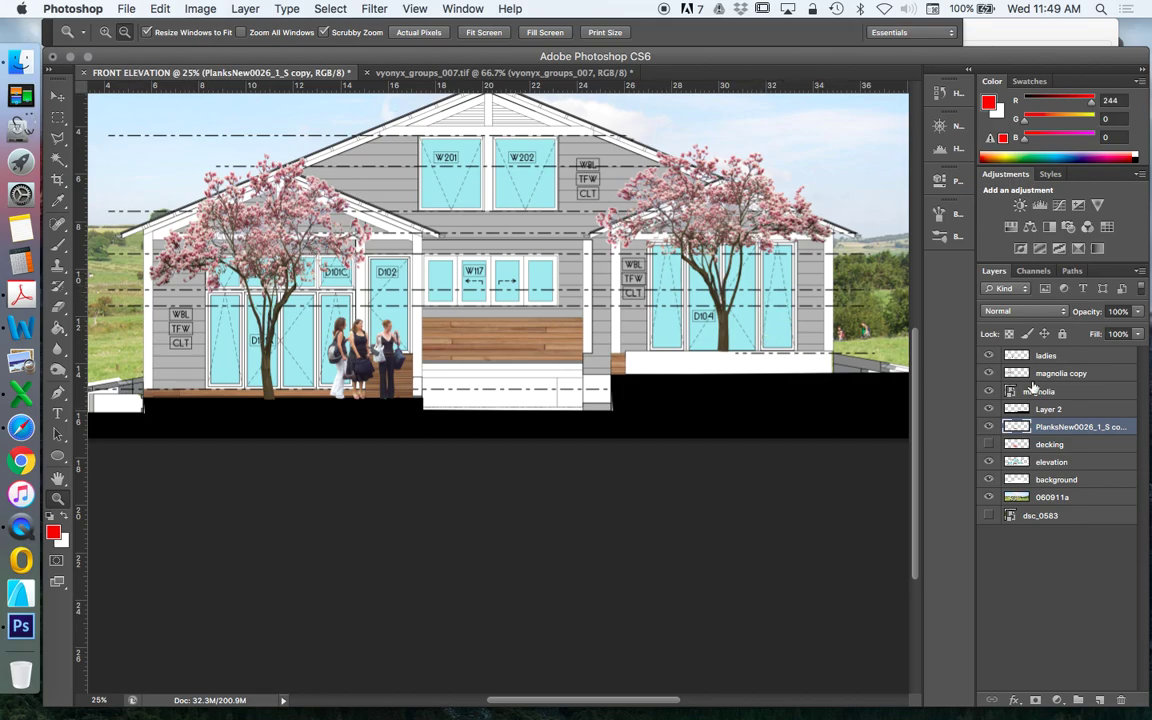
On the elevation layer, Magic Wand the grey siding and extend it with Select > Similar.
{"action": "left_click", "coordinate": [1041, 463]}
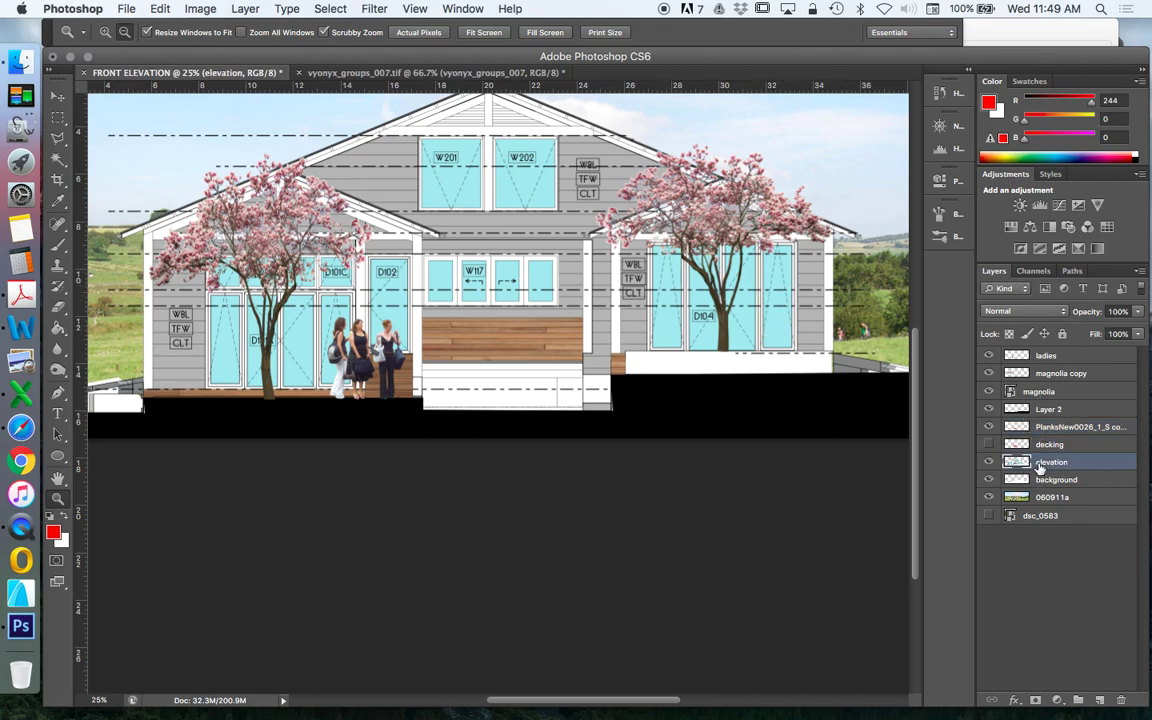
{"action": "left_click", "coordinate": [59, 160]}
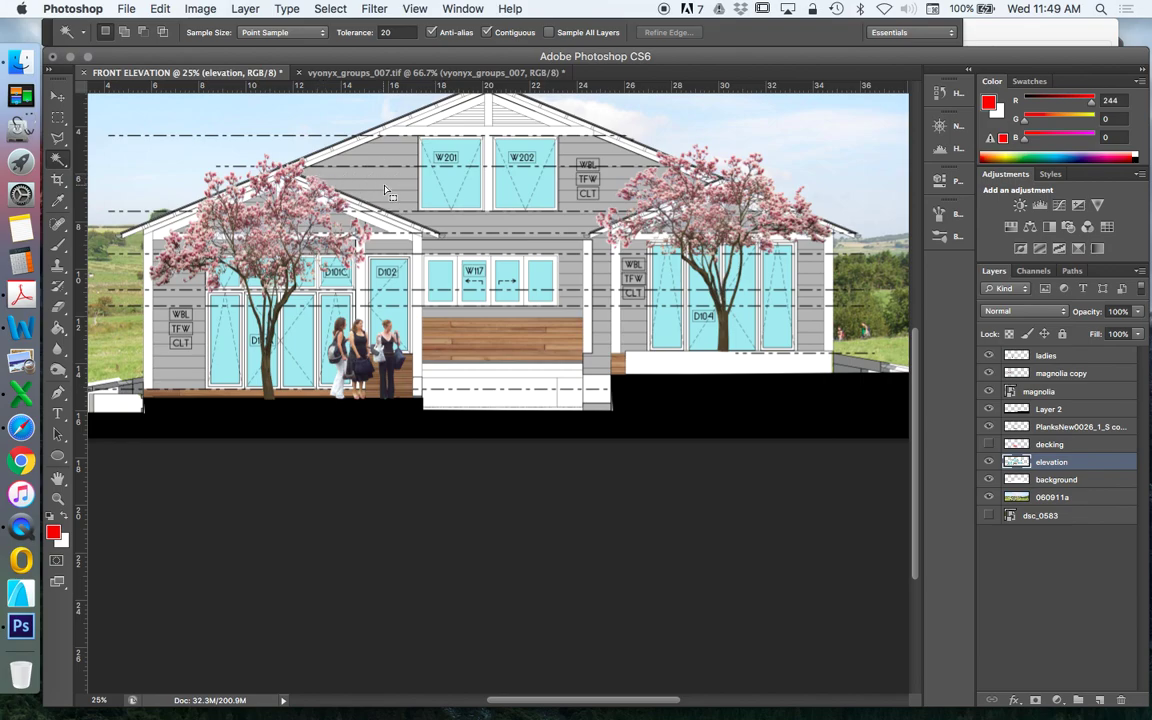
{"action": "left_click", "coordinate": [327, 9]}
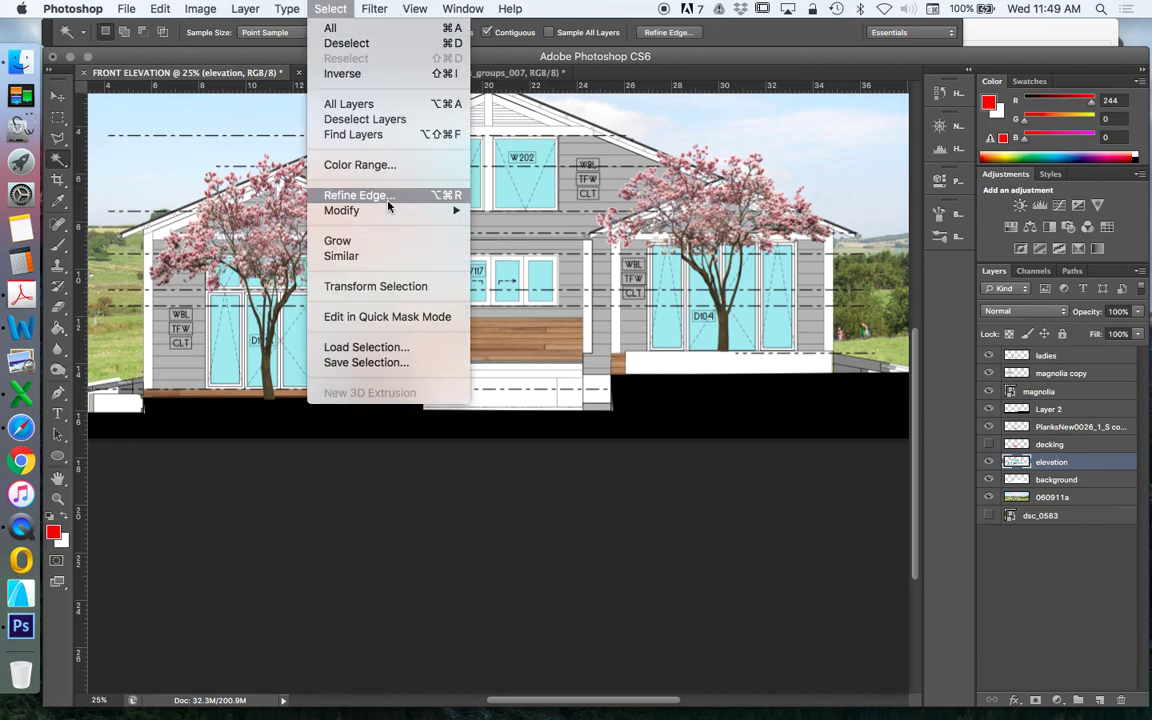
{"action": "left_click", "coordinate": [341, 256]}
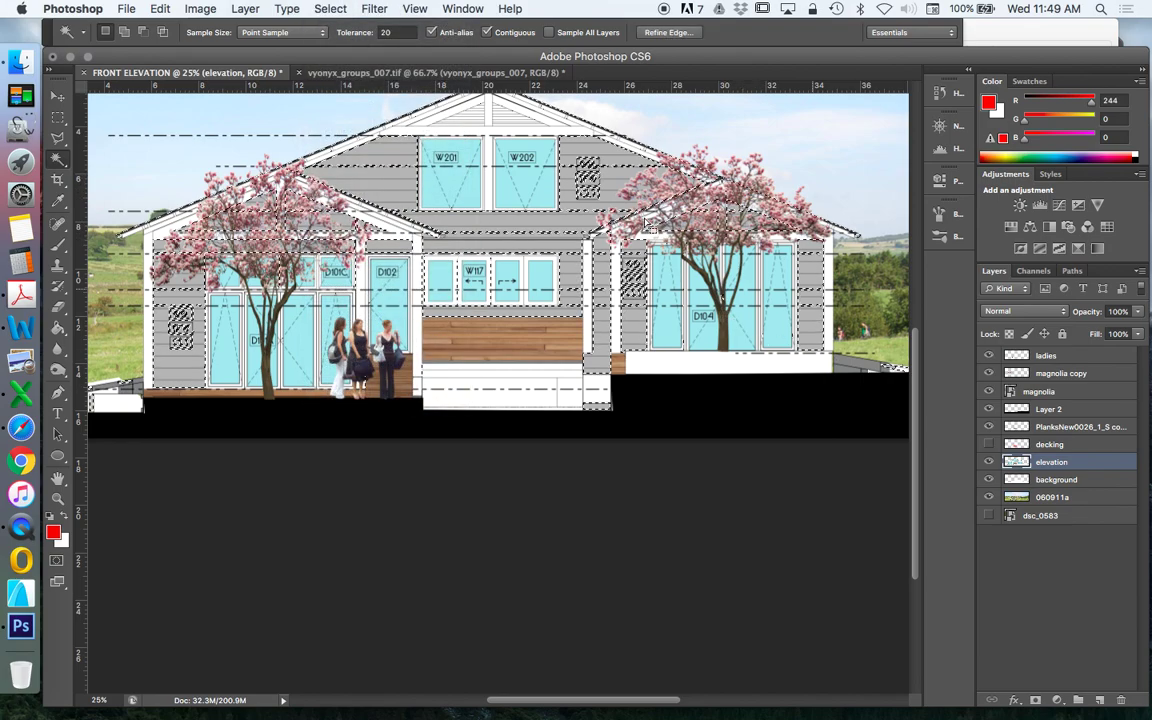
{"action": "scroll", "coordinate": [663, 424], "scroll_direction": "up", "scroll_amount": 3}
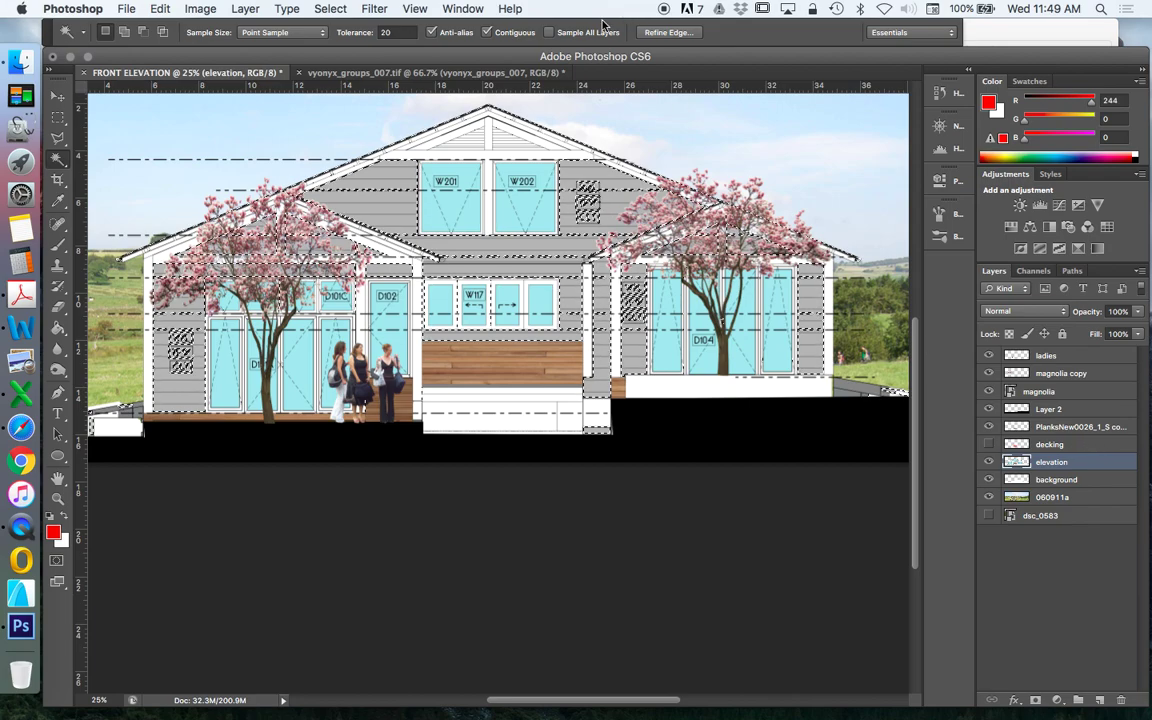
Copy the selected siding onto a new layer named weatherboard.
{"action": "left_click", "coordinate": [245, 9]}
{"action": "mouse_move", "coordinate": [255, 28]}
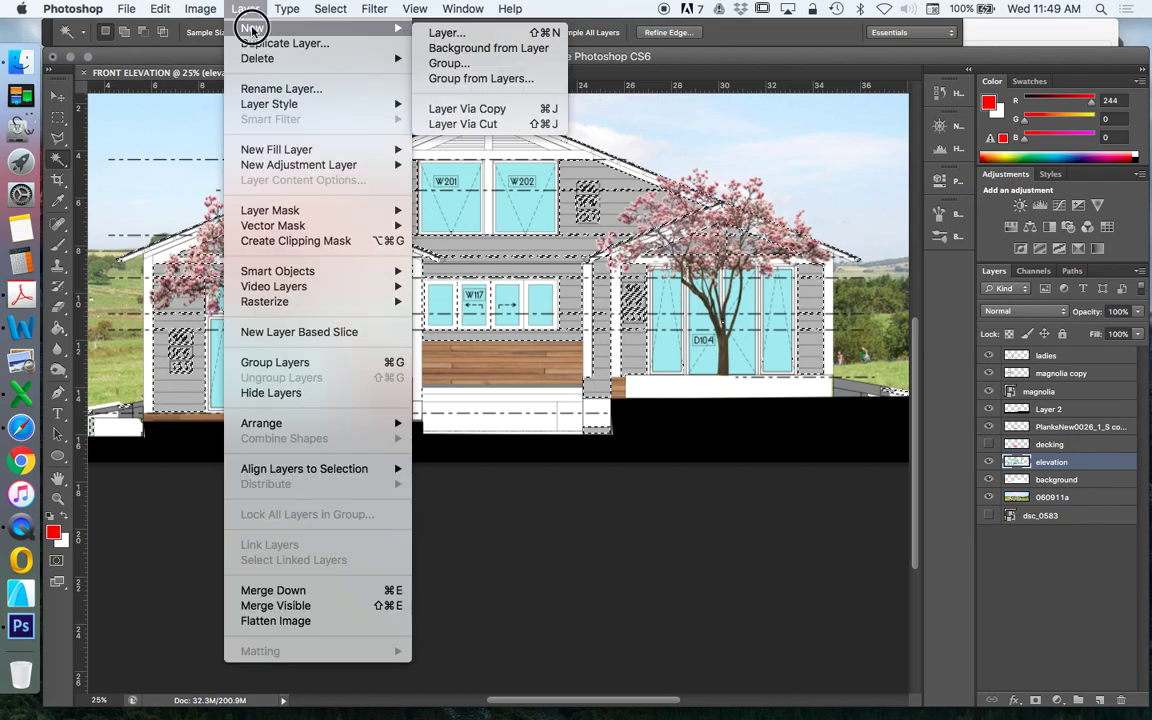
{"action": "left_click", "coordinate": [509, 110]}
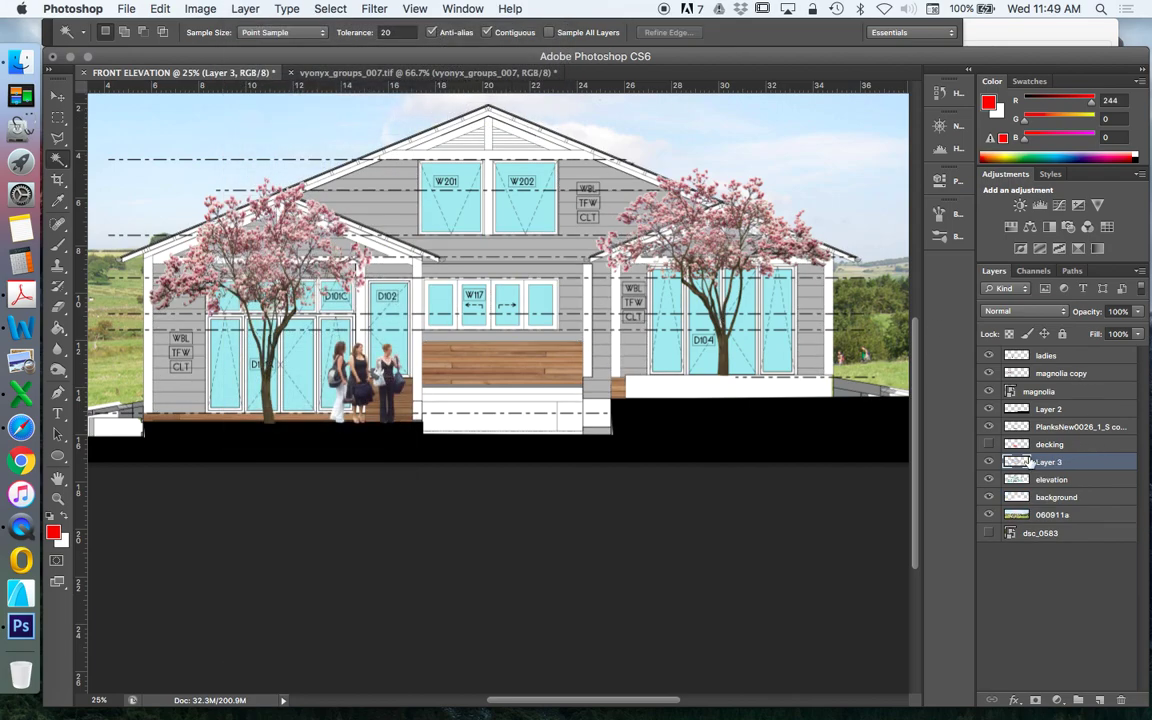
{"action": "double_click", "coordinate": [1047, 462]}
{"action": "type", "text": "weatherboard"}
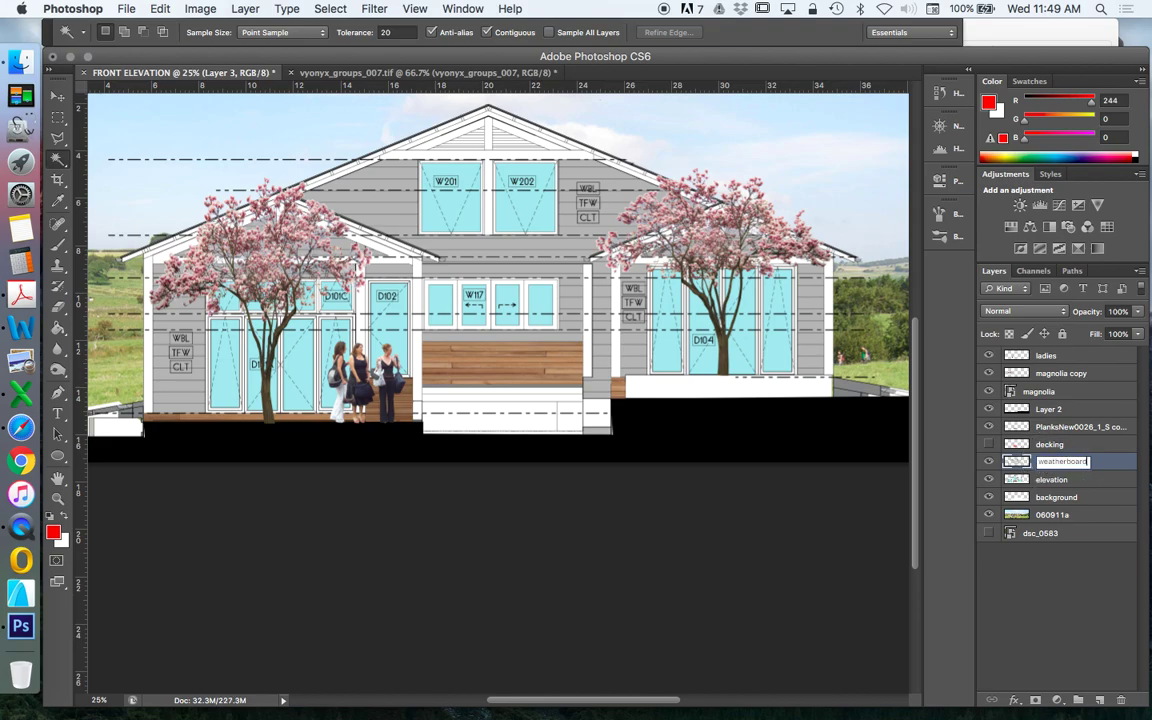
{"action": "key", "text": "Return"}
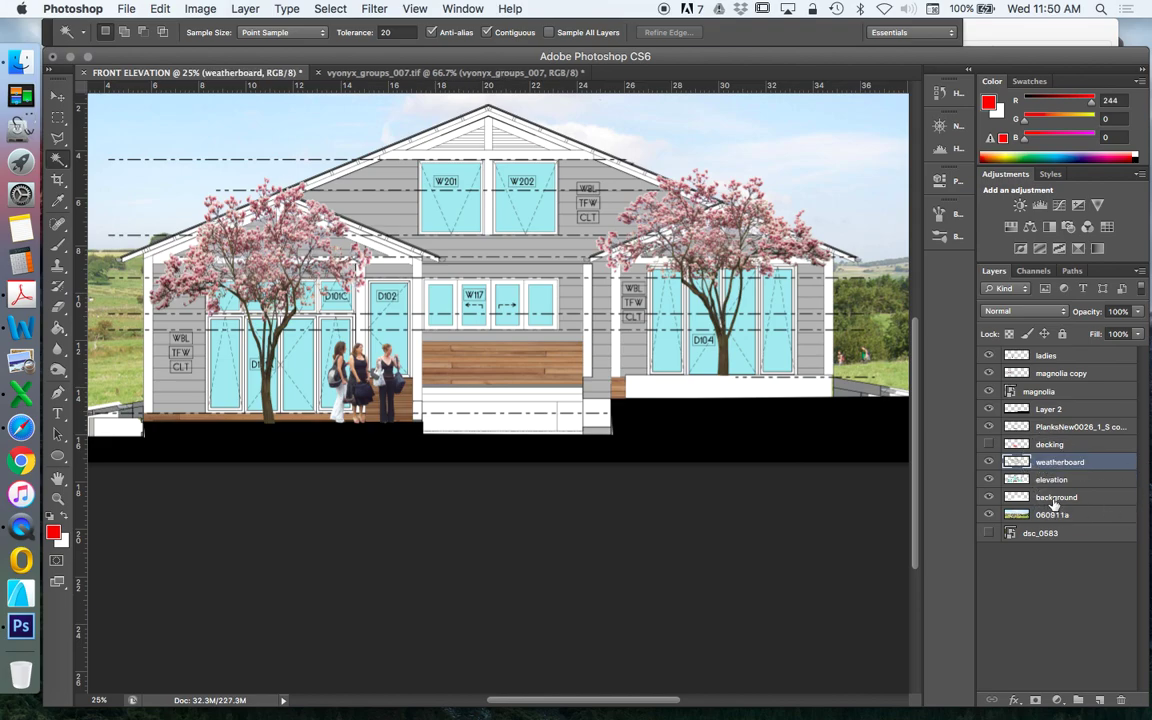
Preview the Timber 02a texture, then return to the wood textures folder.
{"action": "left_click", "coordinate": [21, 62]}
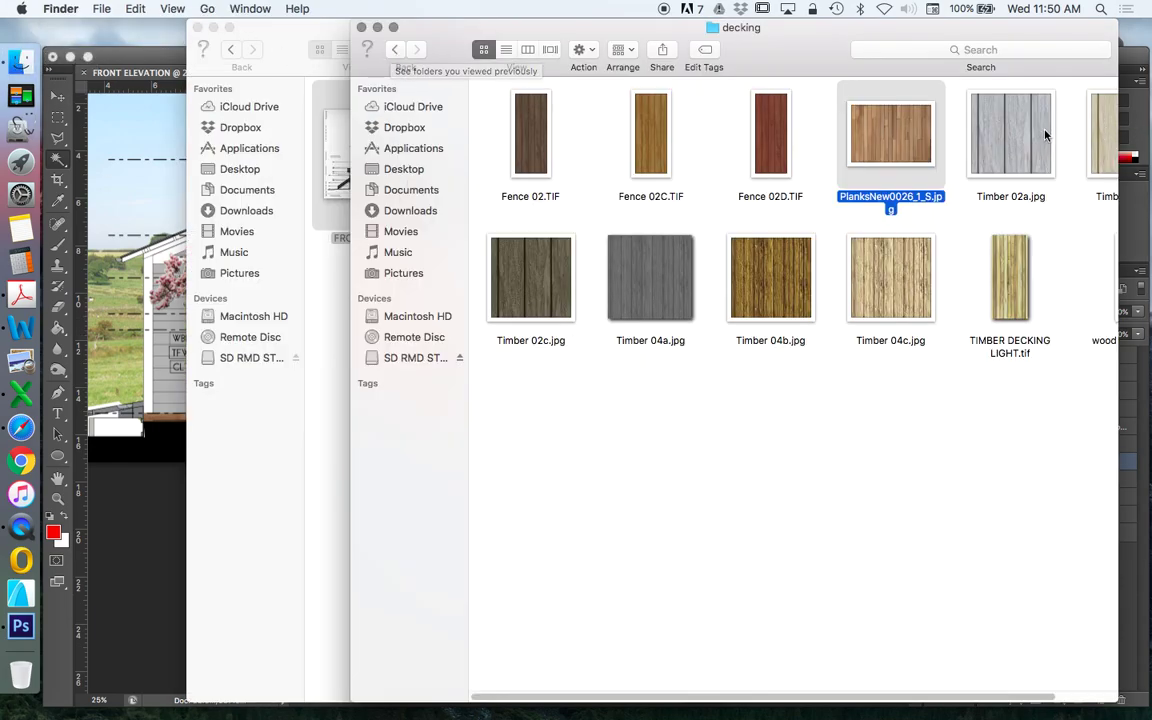
{"action": "double_click", "coordinate": [1018, 134]}
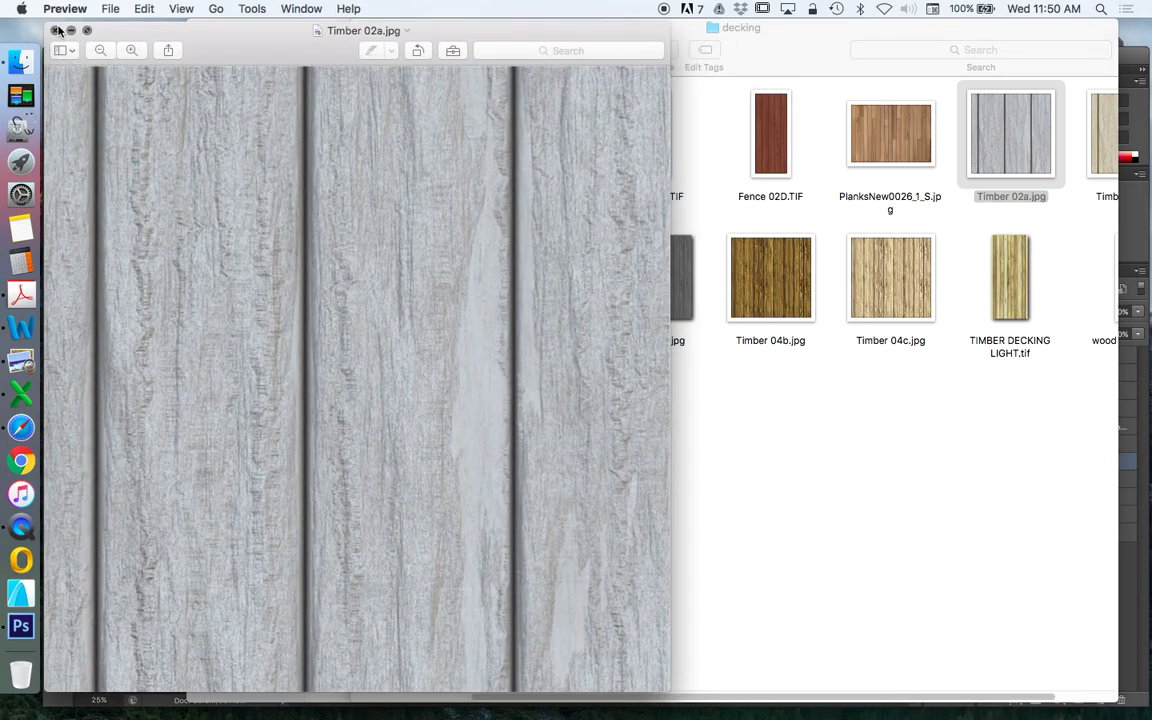
{"action": "left_click", "coordinate": [56, 30]}
{"action": "left_click", "coordinate": [396, 49]}
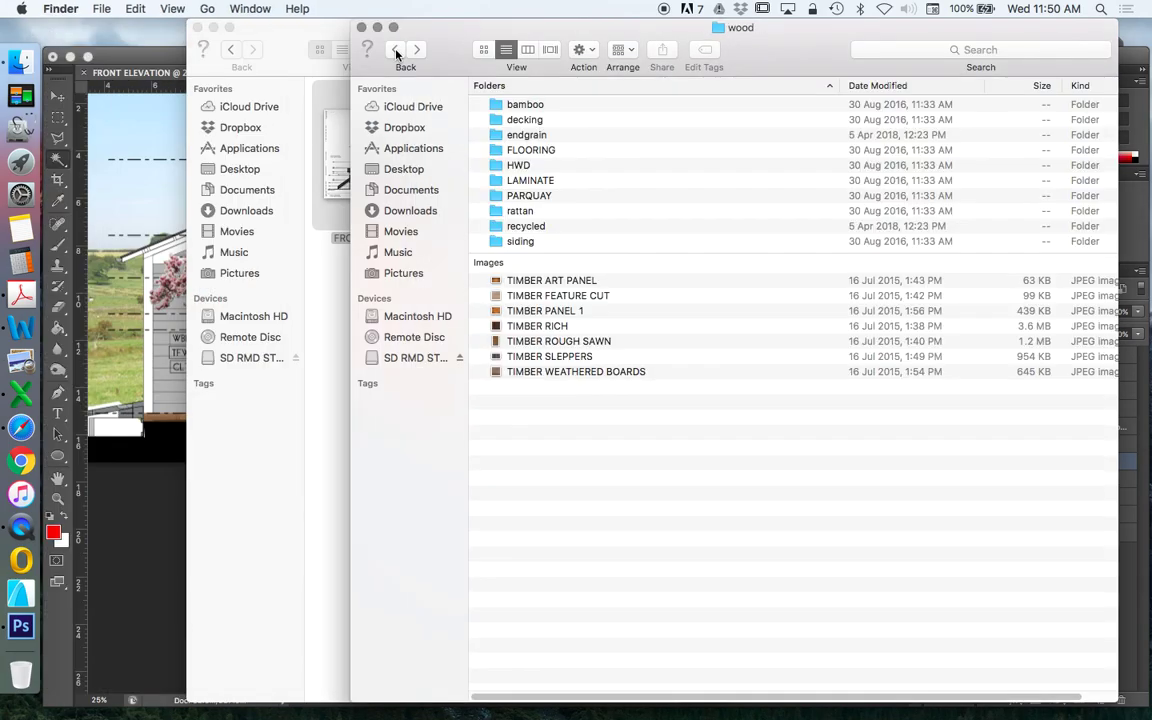
In the siding folder, compare Medium siding and Dark siding copy, then select Dark siding copy.
{"action": "double_click", "coordinate": [518, 245]}
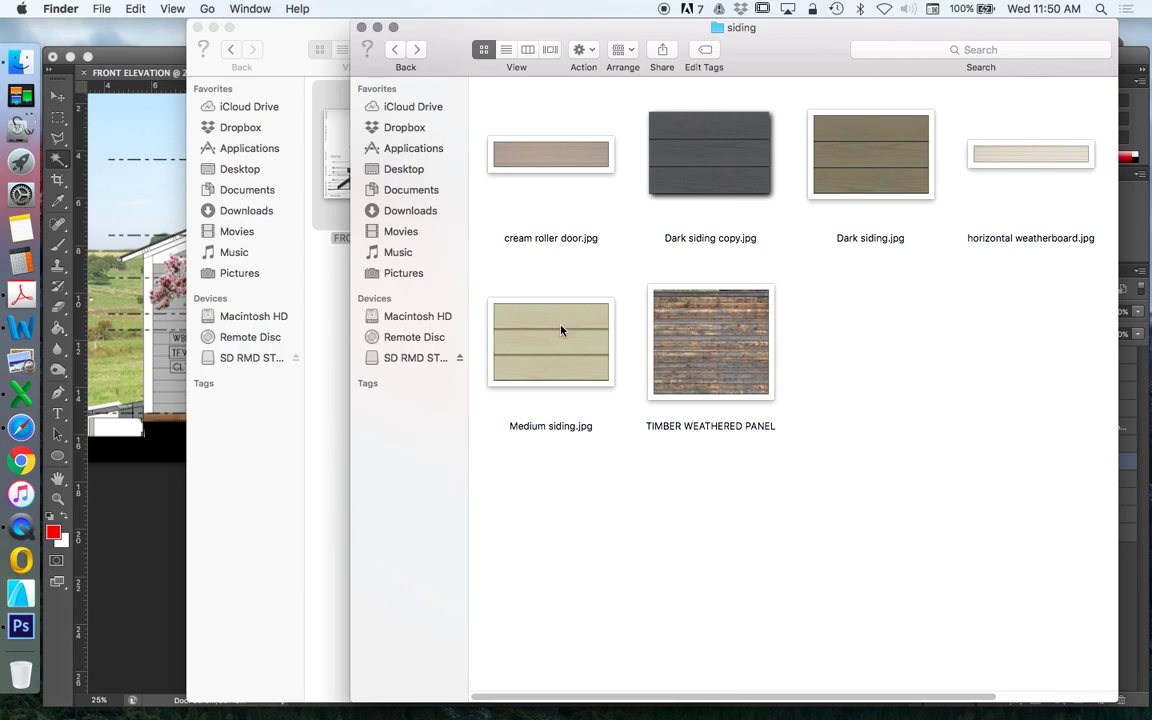
{"action": "double_click", "coordinate": [527, 330]}
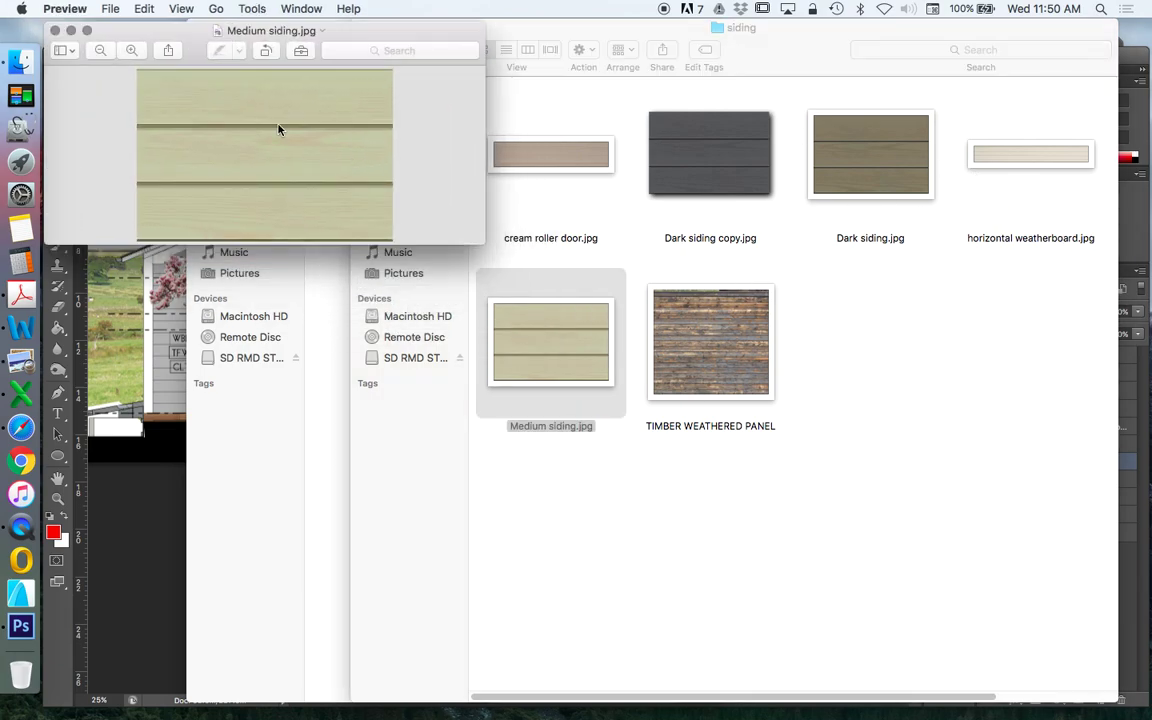
{"action": "left_click", "coordinate": [55, 32]}
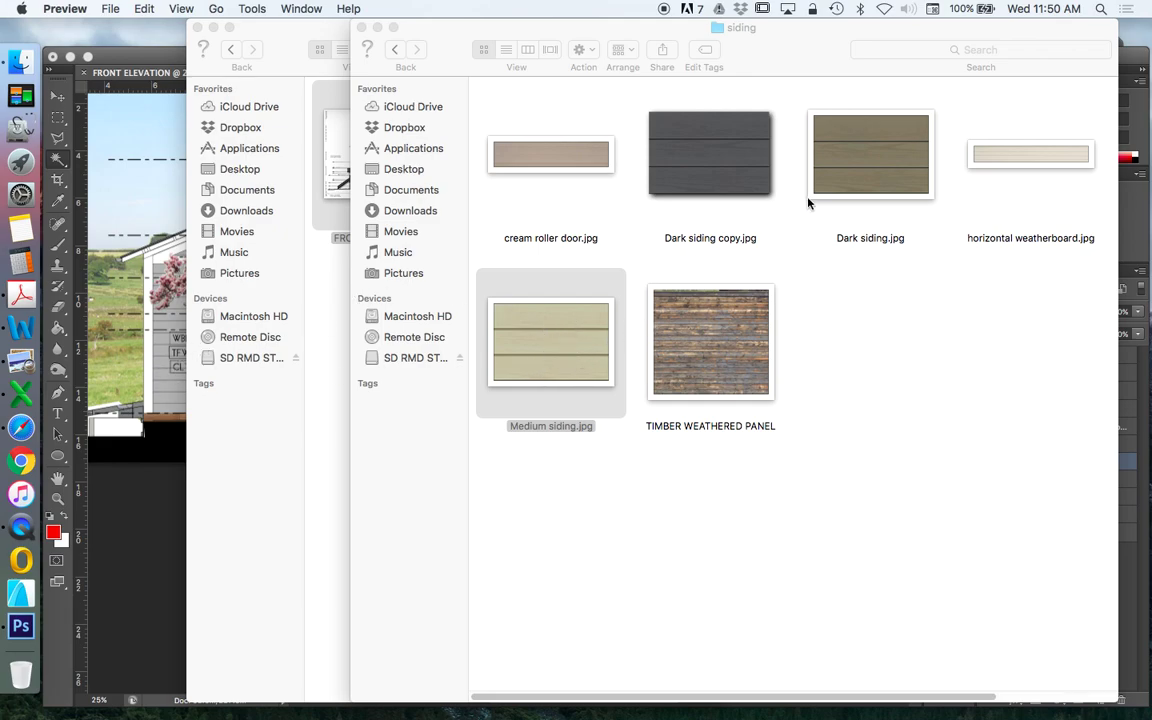
{"action": "double_click", "coordinate": [737, 173]}
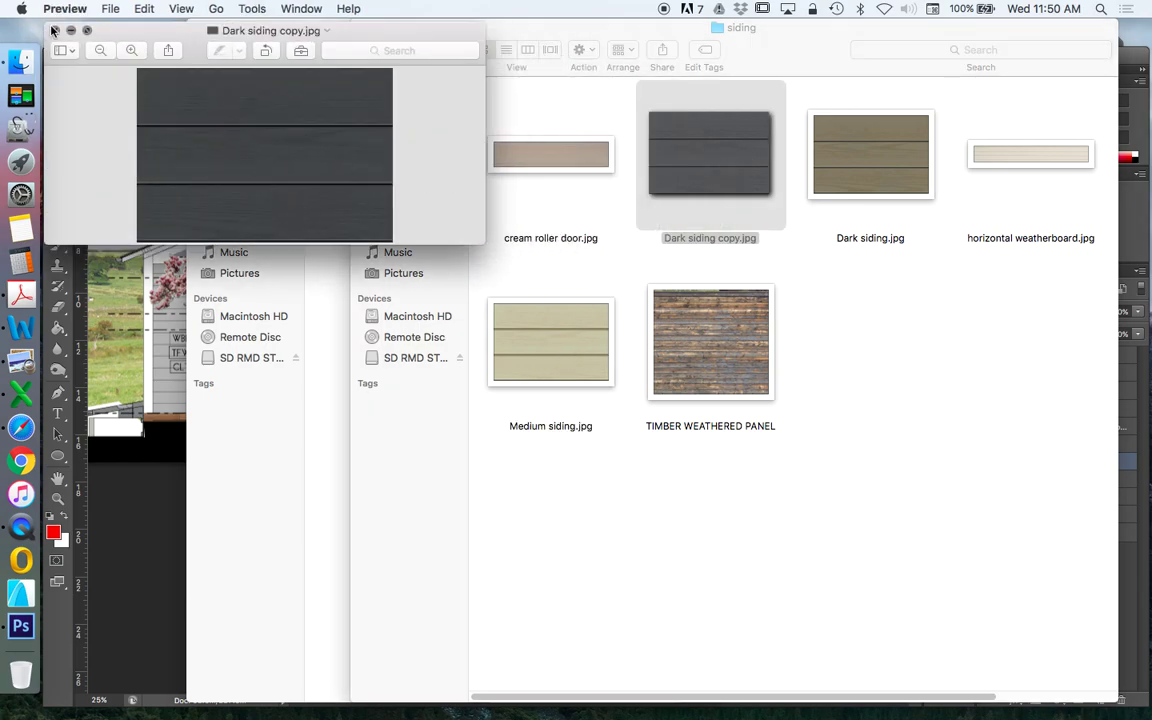
{"action": "left_click", "coordinate": [55, 30]}
{"action": "double_click", "coordinate": [550, 340]}
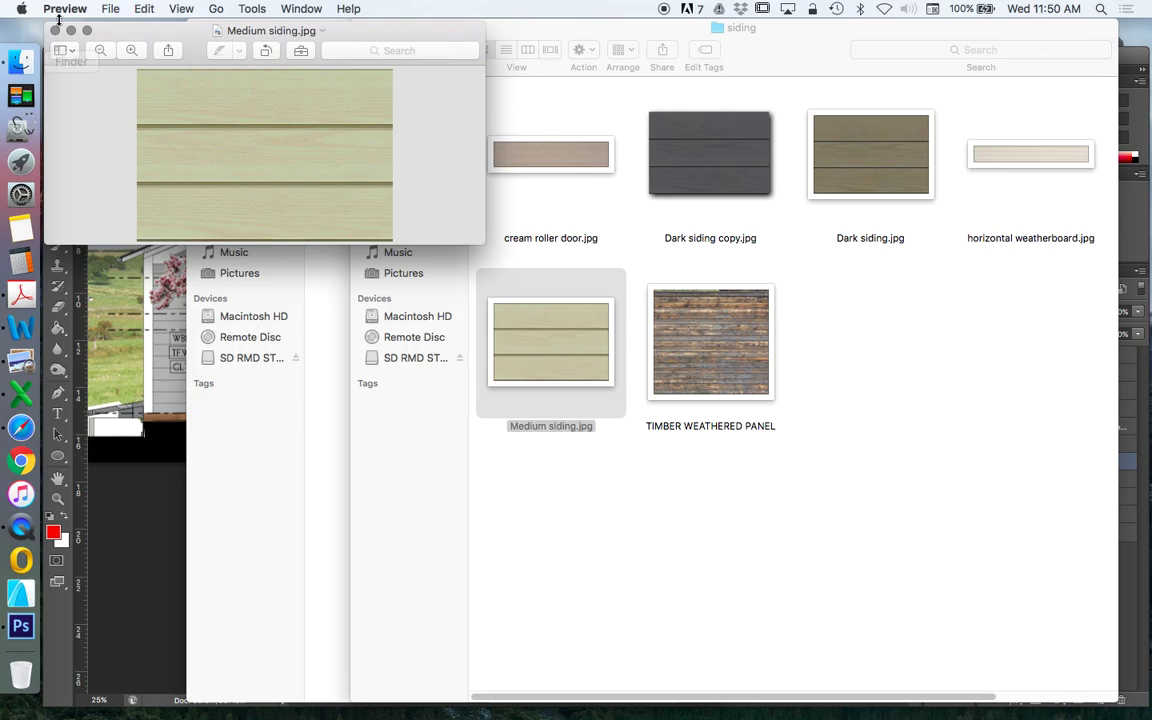
{"action": "left_click", "coordinate": [52, 30]}
{"action": "left_click", "coordinate": [725, 150]}
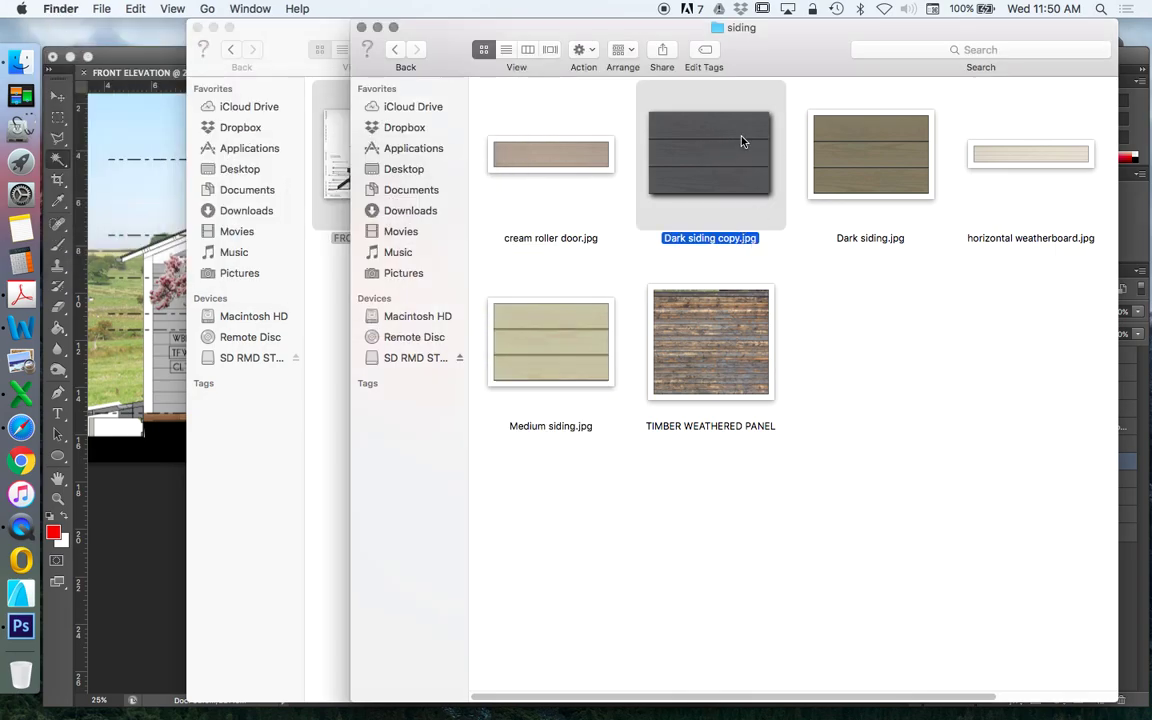
Drag Dark siding copy.jpg into the elevation and place it as a small patch on the left wall.
{"action": "left_click_drag", "start_coordinate": [735, 163], "coordinate": [135, 280]}
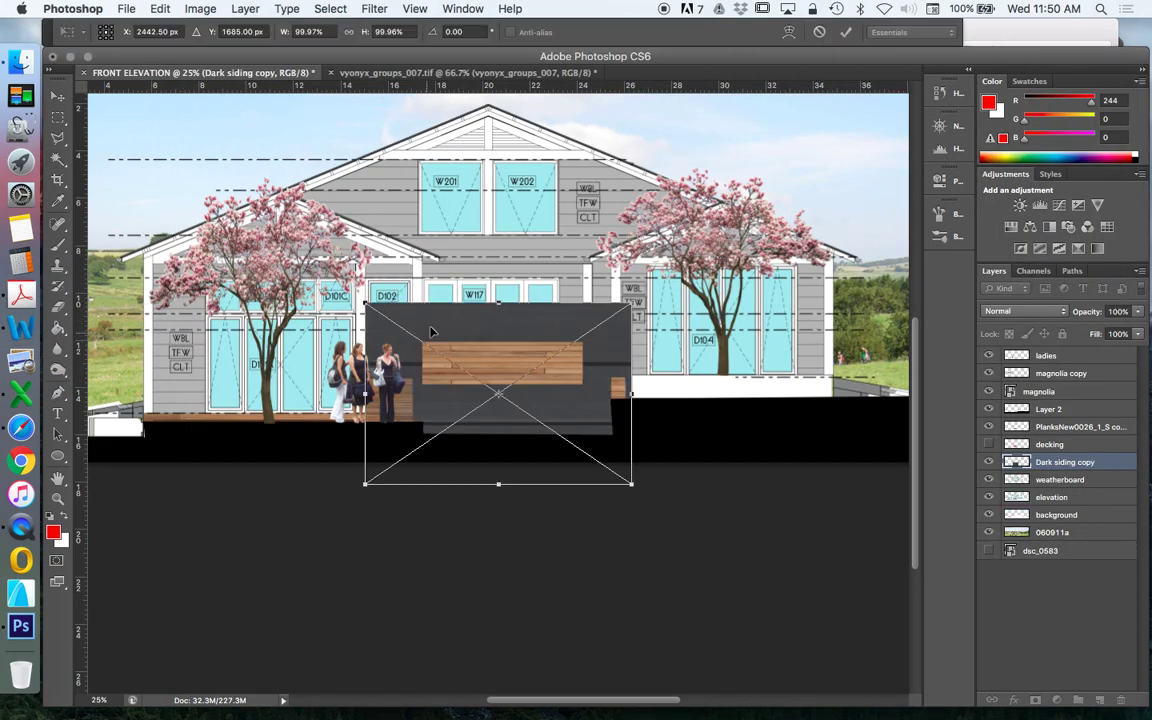
{"action": "left_click_drag", "start_coordinate": [432, 329], "coordinate": [230, 358]}
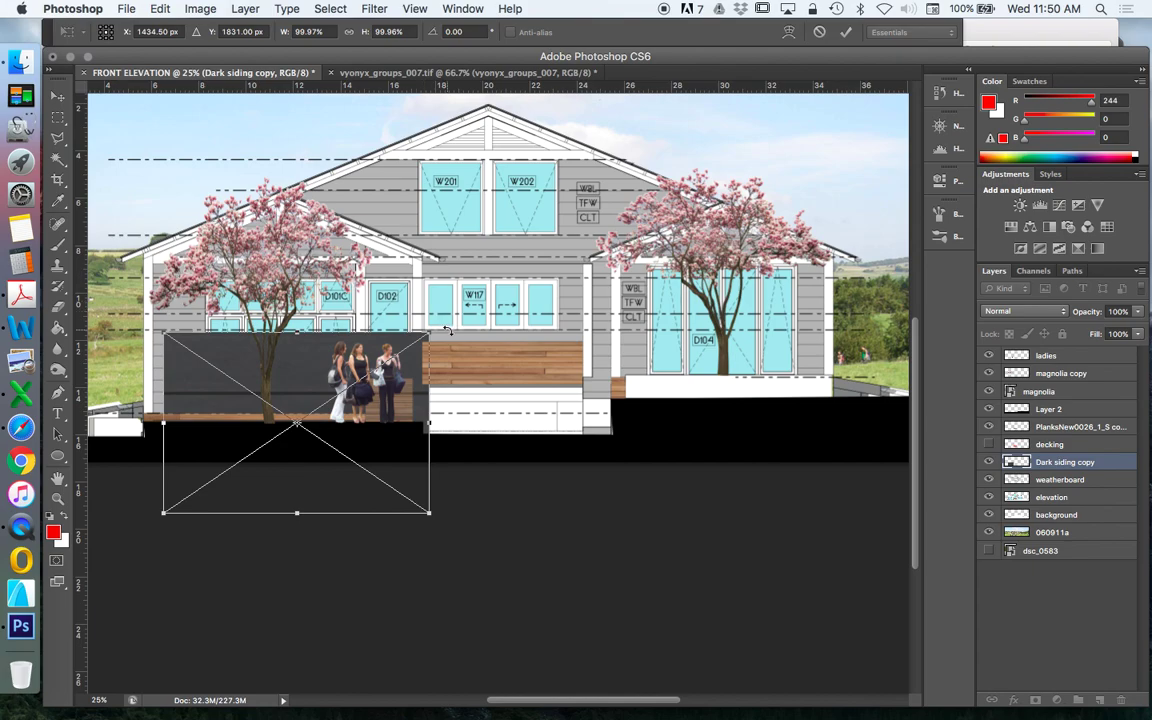
{"action": "mouse_move", "coordinate": [429, 331]}
{"action": "left_mouse_down"}
{"action": "mouse_move", "coordinate": [579, 260]}
{"action": "mouse_move", "coordinate": [594, 267]}
{"action": "mouse_move", "coordinate": [556, 283]}
{"action": "mouse_move", "coordinate": [396, 293]}
{"action": "mouse_move", "coordinate": [414, 343]}
{"action": "left_mouse_up"}
{"action": "left_click_drag", "start_coordinate": [314, 351], "coordinate": [326, 229]}
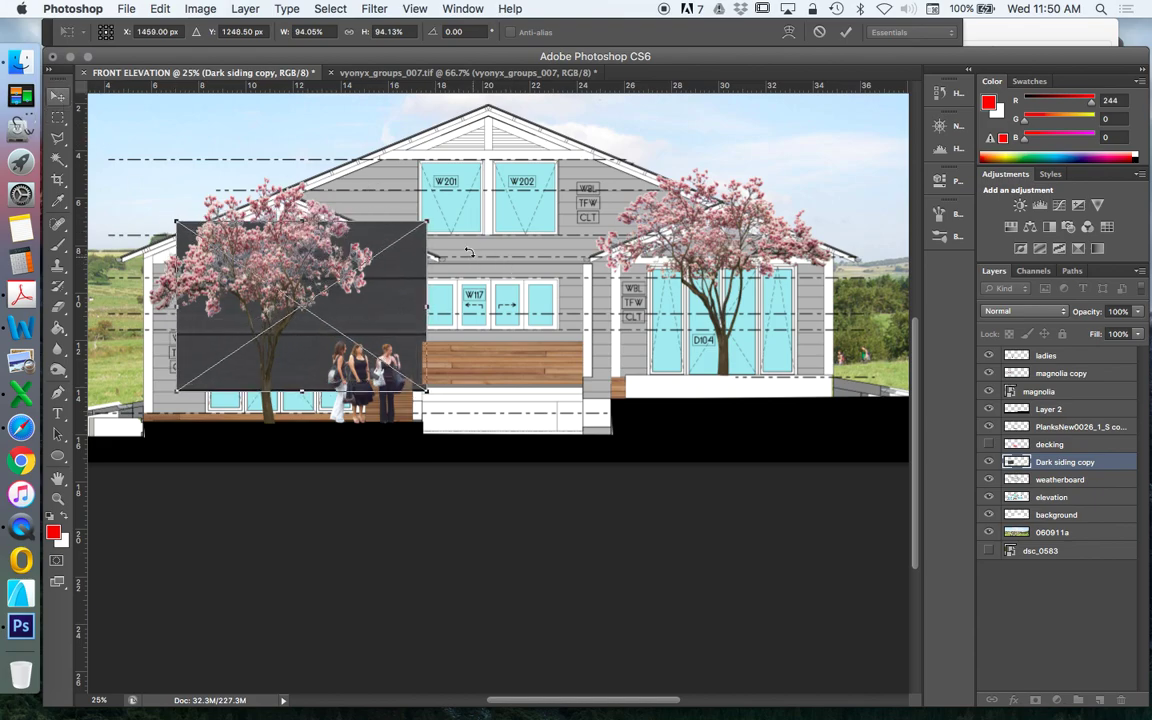
{"action": "left_click_drag", "start_coordinate": [427, 222], "coordinate": [208, 327]}
{"action": "left_click", "coordinate": [57, 95]}
{"action": "key", "text": "Return"}
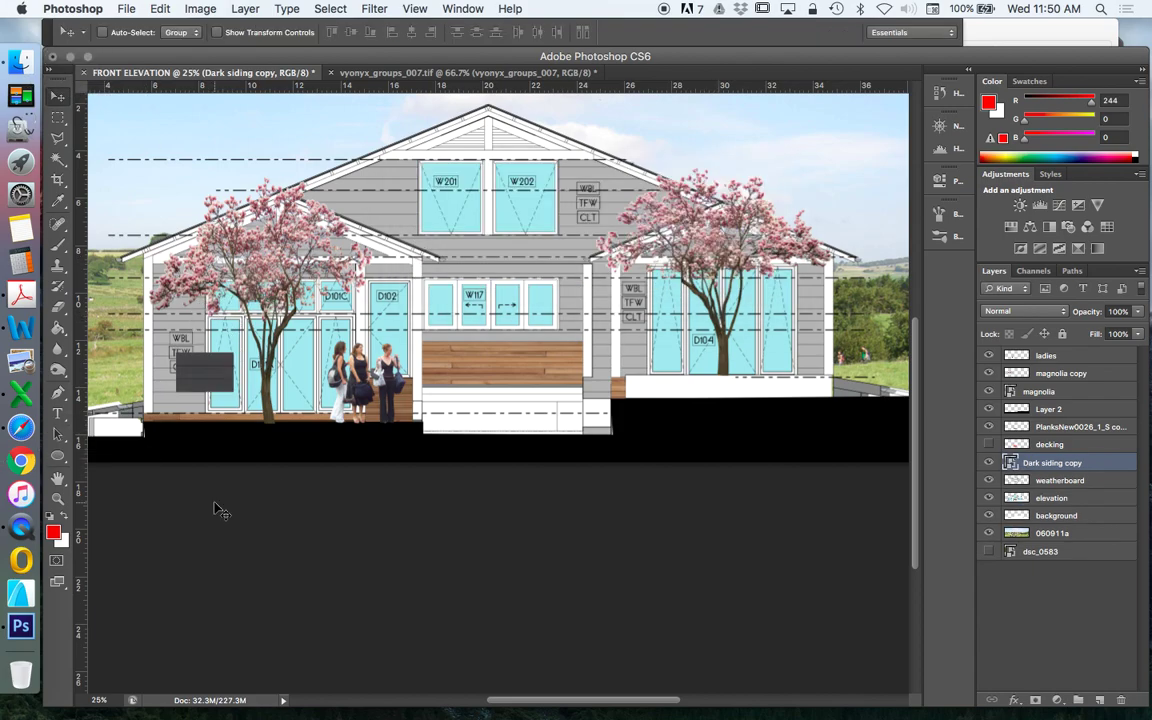
{"action": "left_click", "coordinate": [57, 497]}
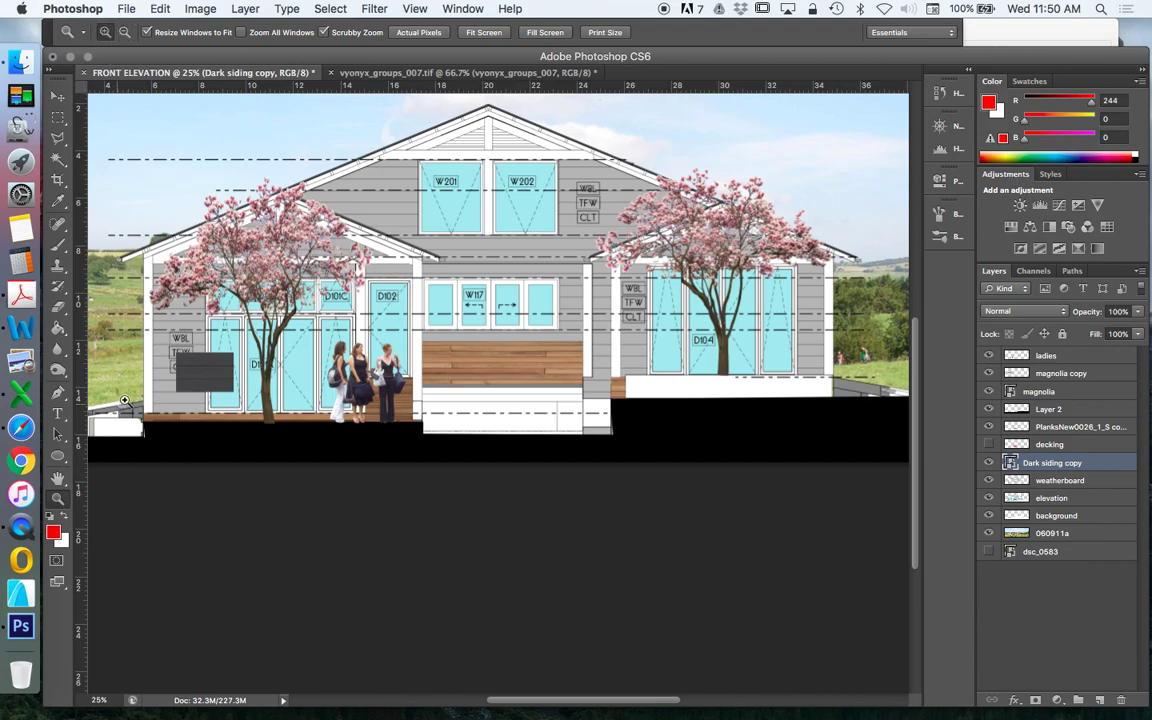
Zoom in near 200% and move the dark siding block left onto the grey wall.
{"action": "left_click", "coordinate": [162, 380]}
{"action": "left_click", "coordinate": [165, 378]}
{"action": "left_click", "coordinate": [175, 347]}
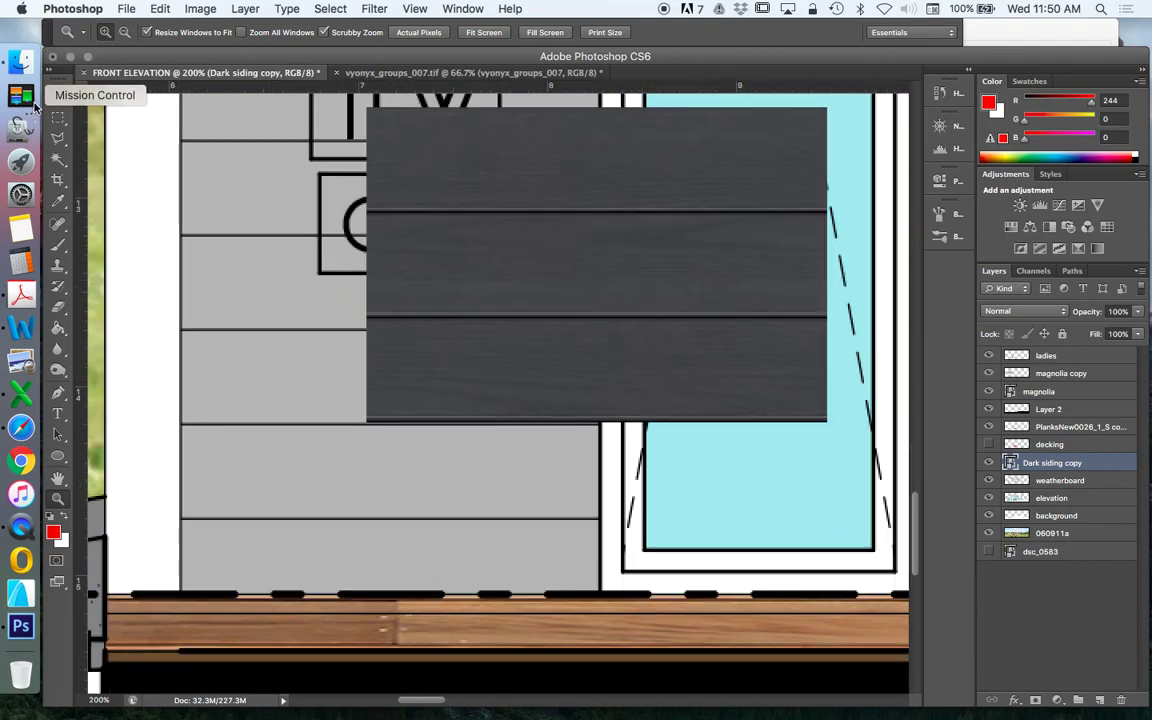
{"action": "left_click_drag", "start_coordinate": [417, 296], "coordinate": [360, 301]}
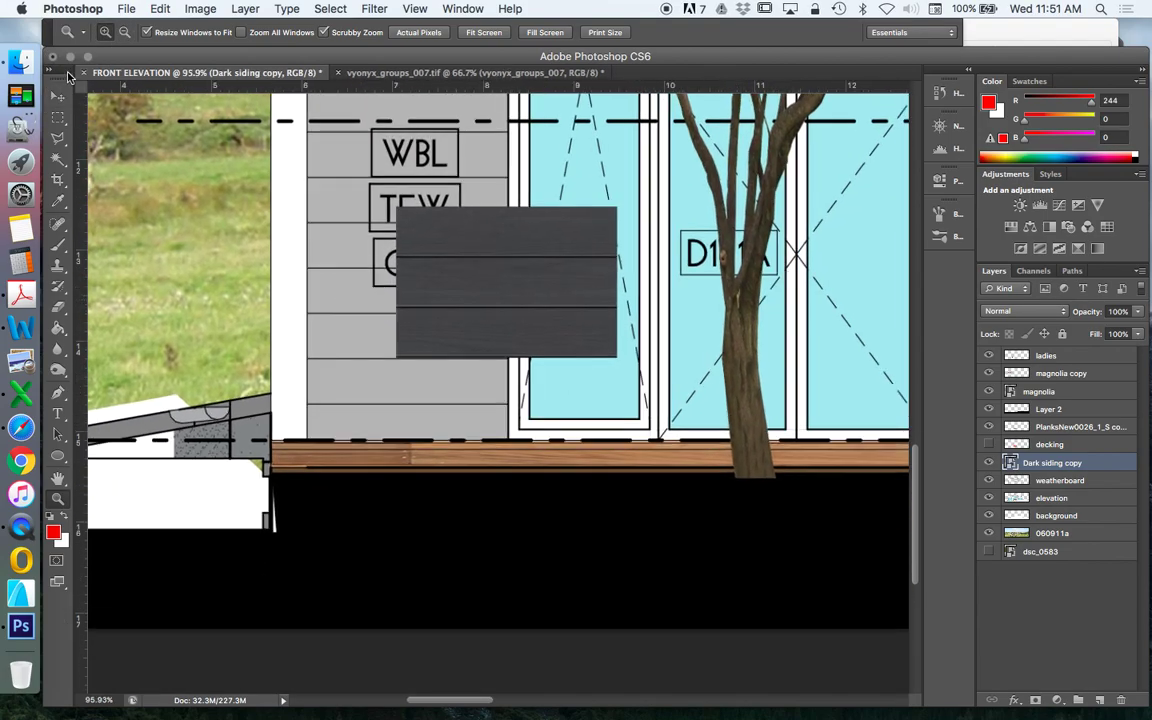
{"action": "key", "text": "v"}
{"action": "left_click_drag", "start_coordinate": [482, 280], "coordinate": [434, 287]}
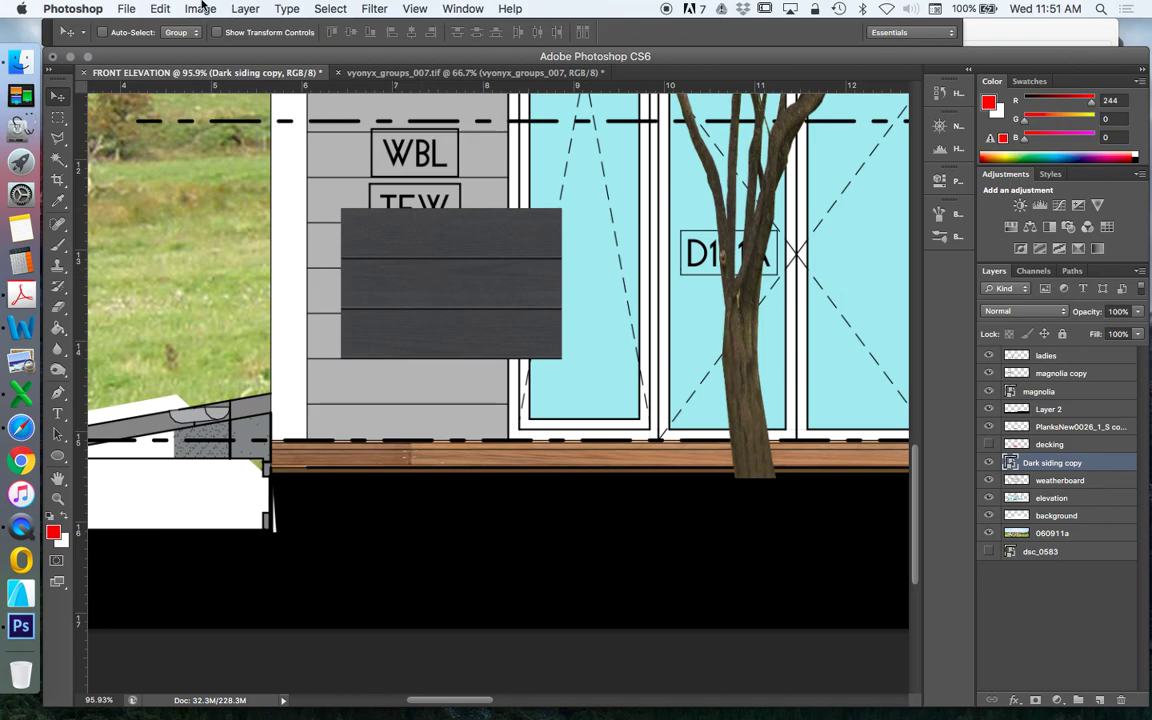
Shrink the dark siding block with Edit > Transform > Scale and apply it.
{"action": "left_click", "coordinate": [160, 8]}
{"action": "left_click", "coordinate": [388, 384]}
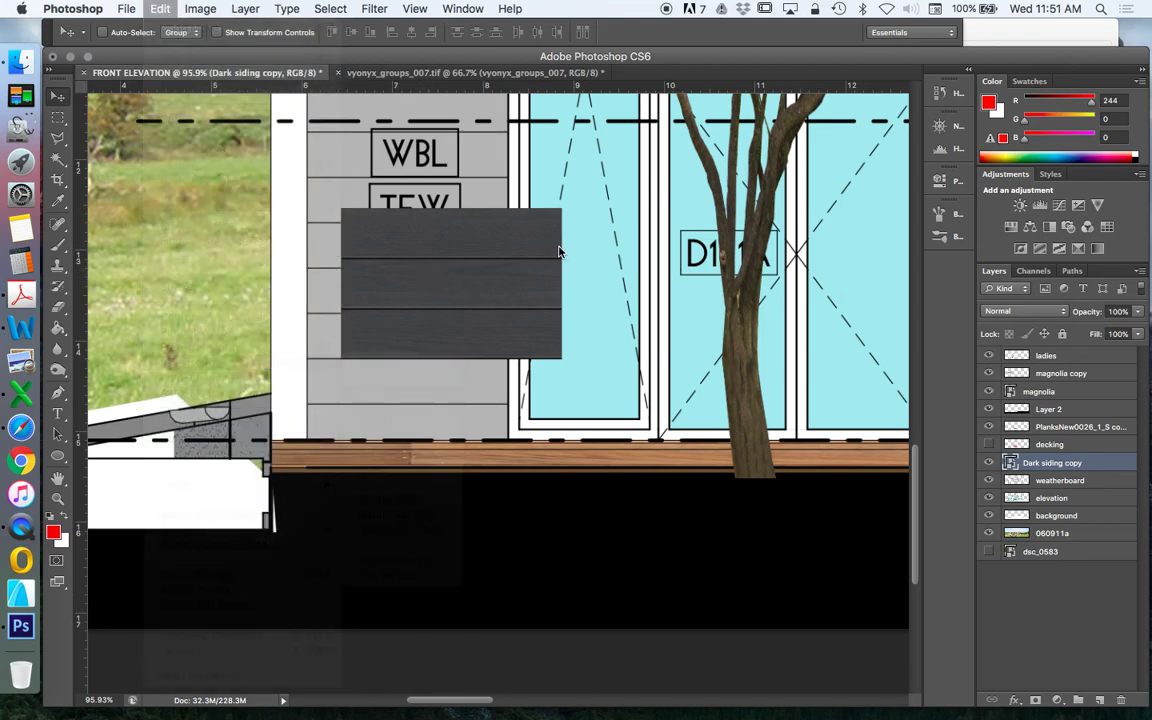
{"action": "left_click_drag", "start_coordinate": [561, 209], "coordinate": [541, 217]}
{"action": "left_click", "coordinate": [57, 95]}
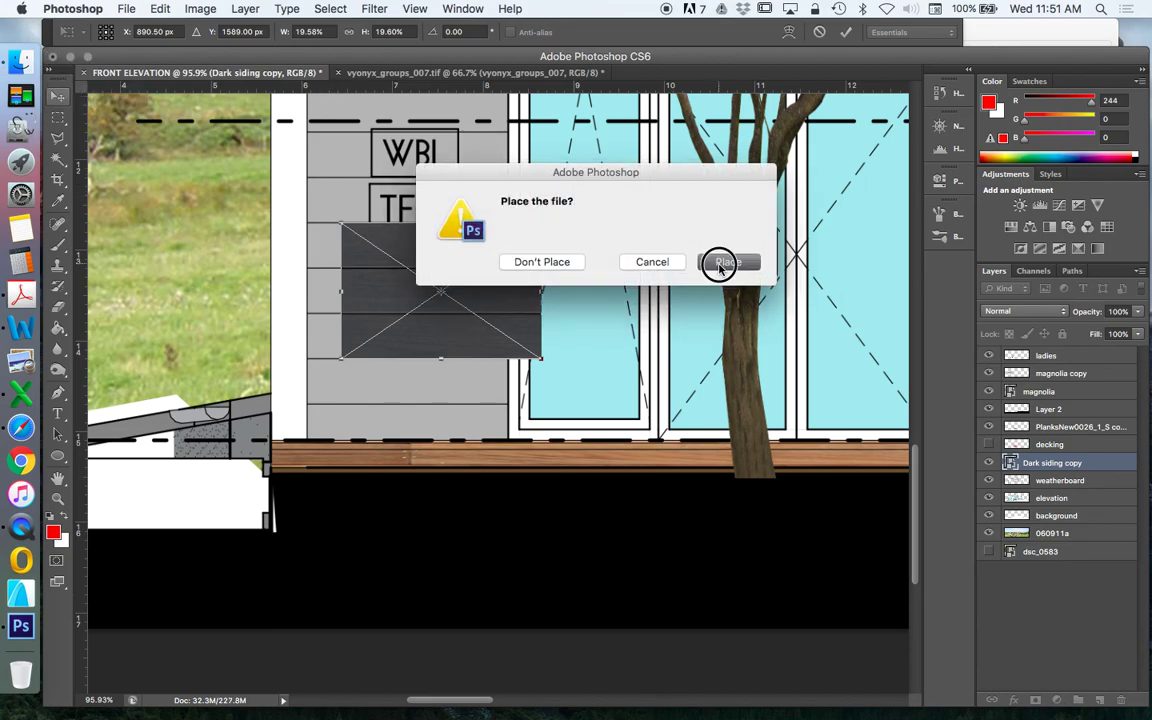
{"action": "left_click", "coordinate": [727, 262]}
Scale the siding block again, stretching it wider to the right, and apply.
{"action": "left_click", "coordinate": [152, 8]}
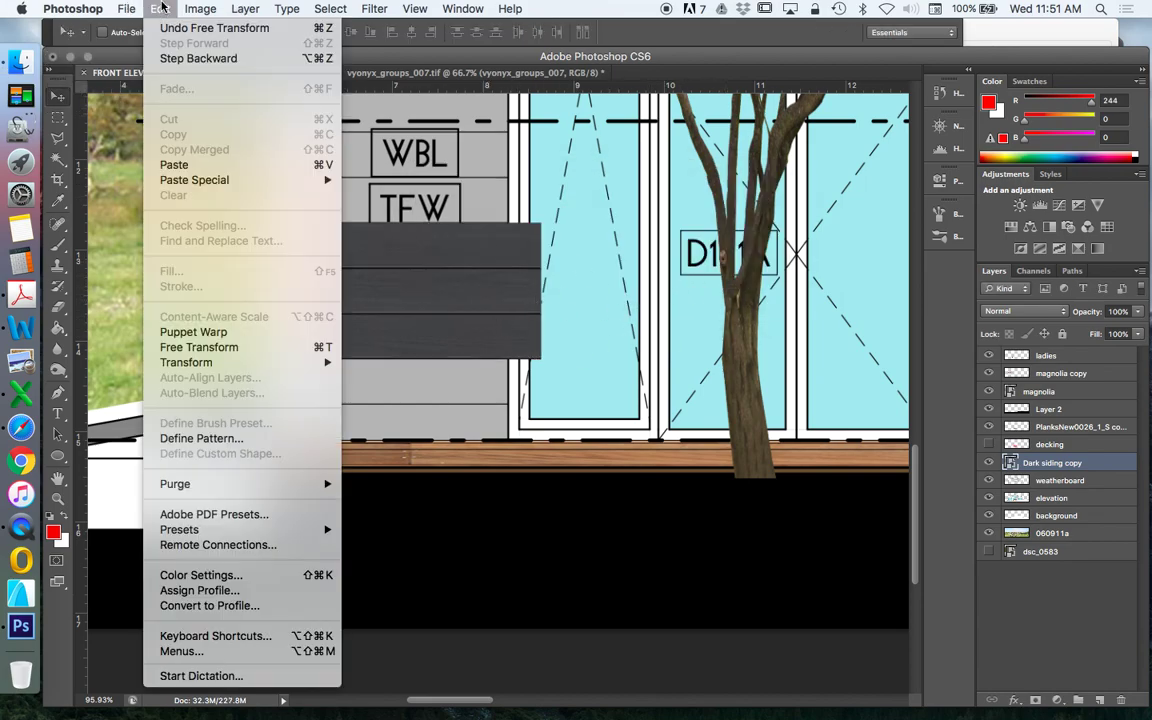
{"action": "mouse_move", "coordinate": [267, 360]}
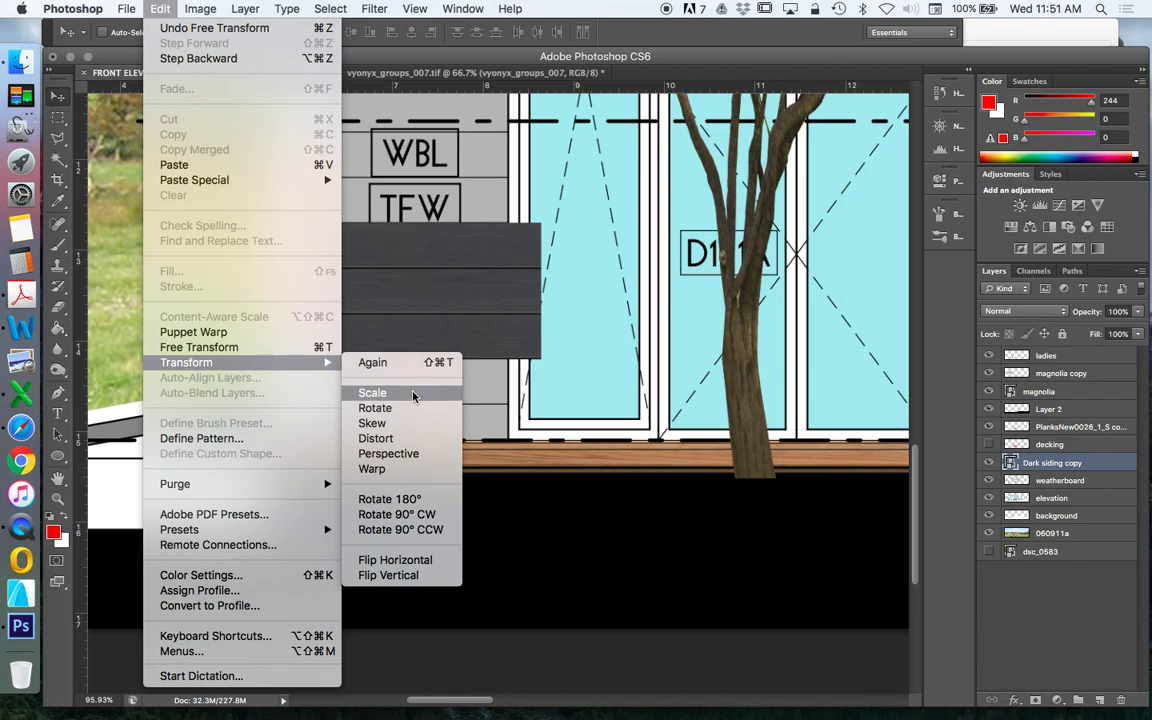
{"action": "left_click", "coordinate": [378, 392]}
{"action": "left_click_drag", "start_coordinate": [541, 290], "coordinate": [709, 290]}
{"action": "left_click", "coordinate": [60, 97]}
{"action": "left_click", "coordinate": [729, 263]}
Zoom out to 50% to view more of the elevation.
{"action": "left_click", "coordinate": [59, 499]}
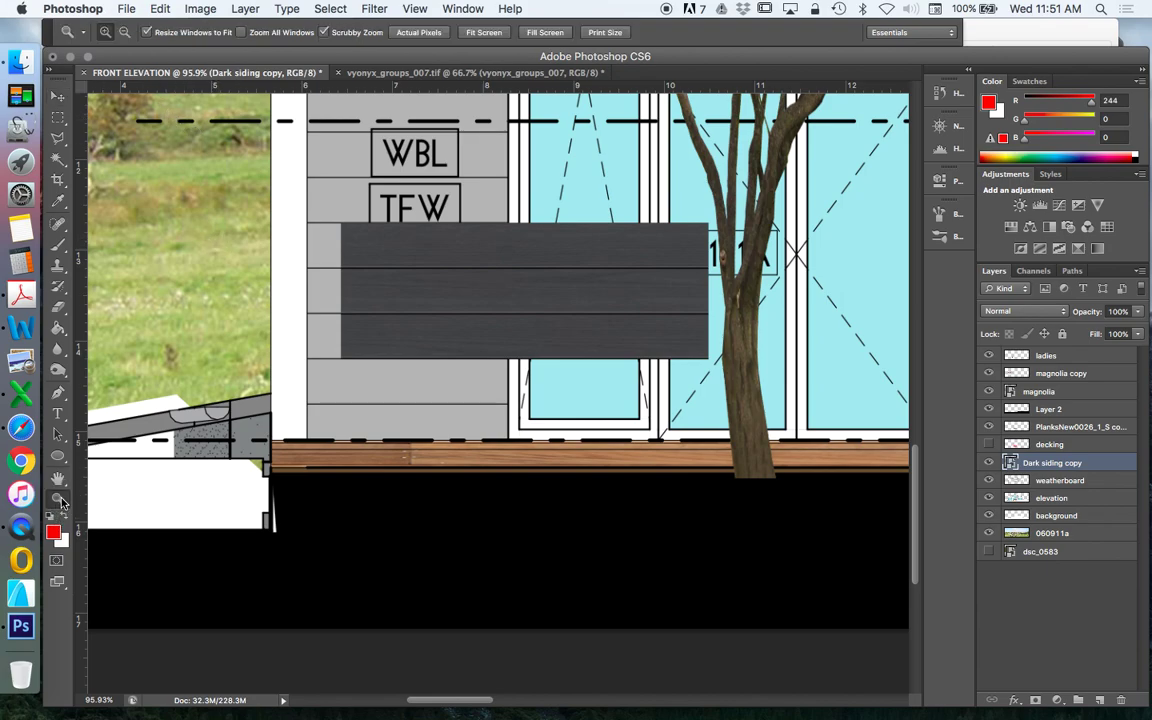
{"action": "left_click", "coordinate": [315, 378], "text": "alt"}
{"action": "left_click", "coordinate": [315, 378], "text": "alt"}
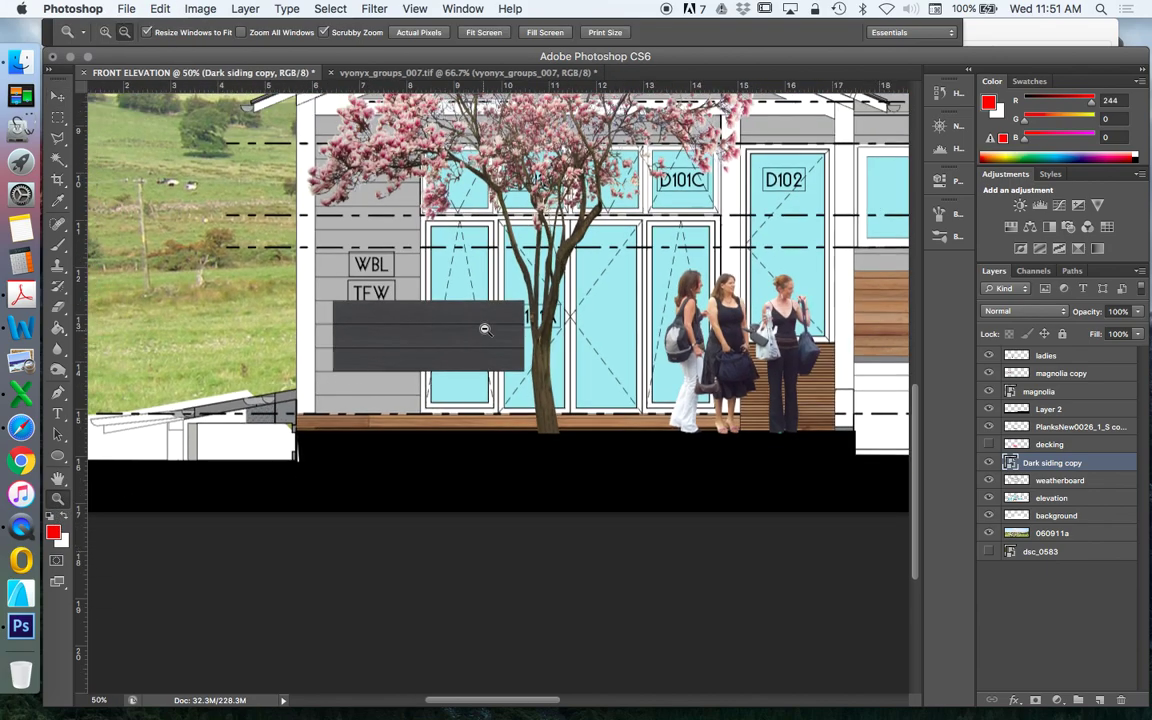
{"action": "left_click_drag", "start_coordinate": [501, 701], "coordinate": [517, 706]}
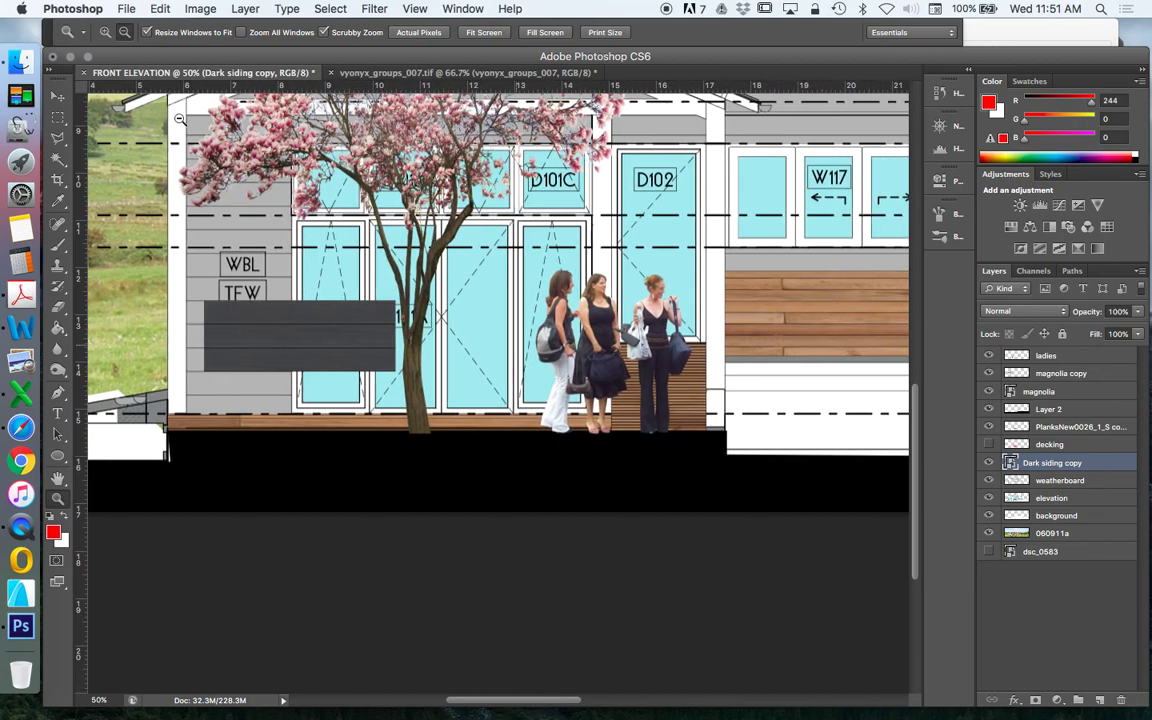
Duplicate the dark siding onto a new layer and slide the copy right.
{"action": "left_click", "coordinate": [236, 10]}
{"action": "mouse_move", "coordinate": [249, 28]}
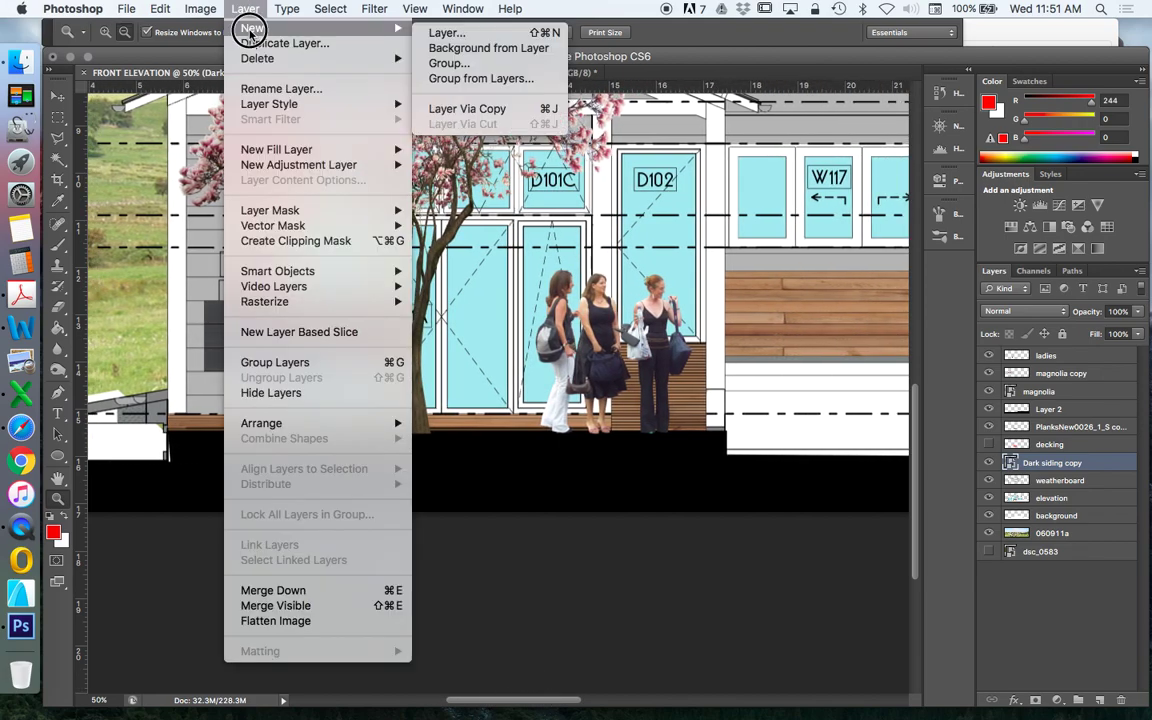
{"action": "left_click", "coordinate": [450, 105]}
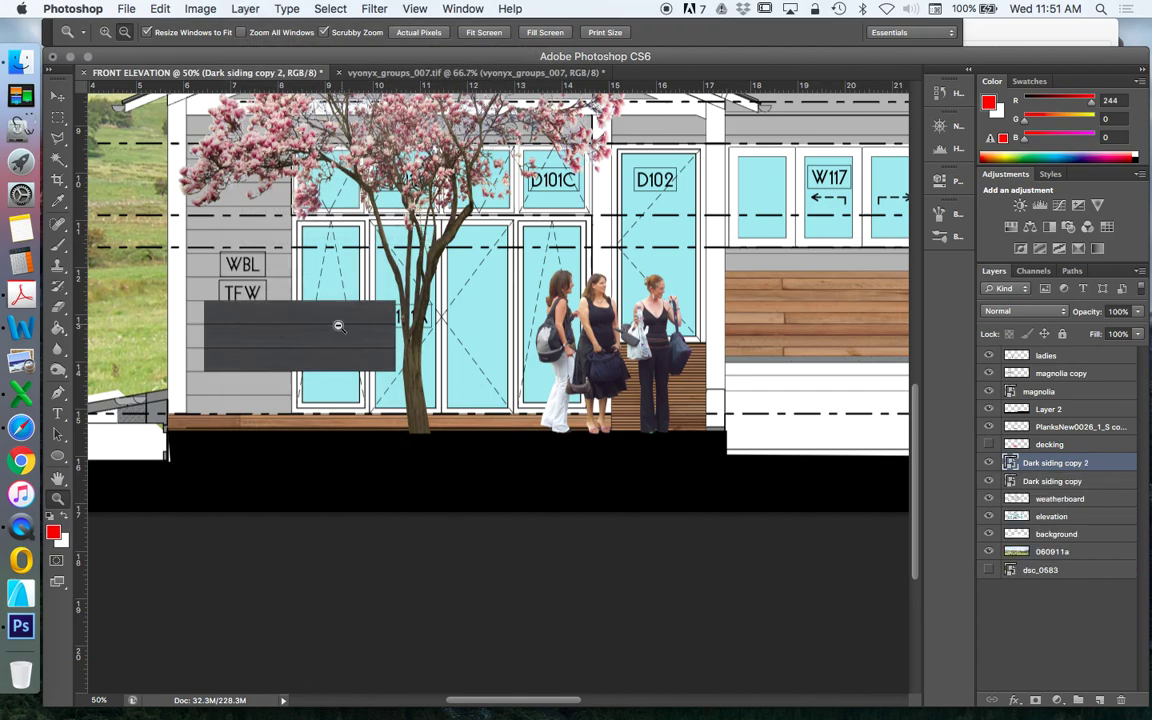
{"action": "left_click", "coordinate": [58, 95]}
{"action": "left_click_drag", "start_coordinate": [310, 320], "coordinate": [483, 337]}
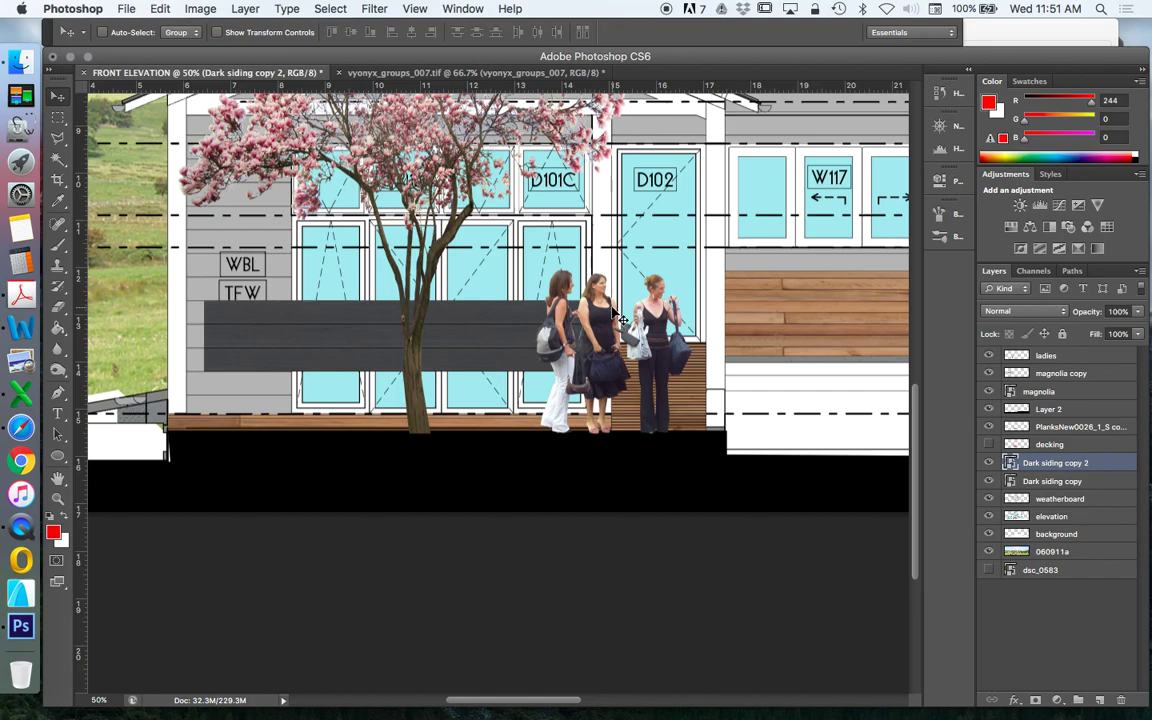
Move both siding layers to the top of the stack and merge them.
{"action": "left_click", "coordinate": [1052, 483], "text": "shift"}
{"action": "left_click_drag", "start_coordinate": [1047, 470], "coordinate": [1015, 352]}
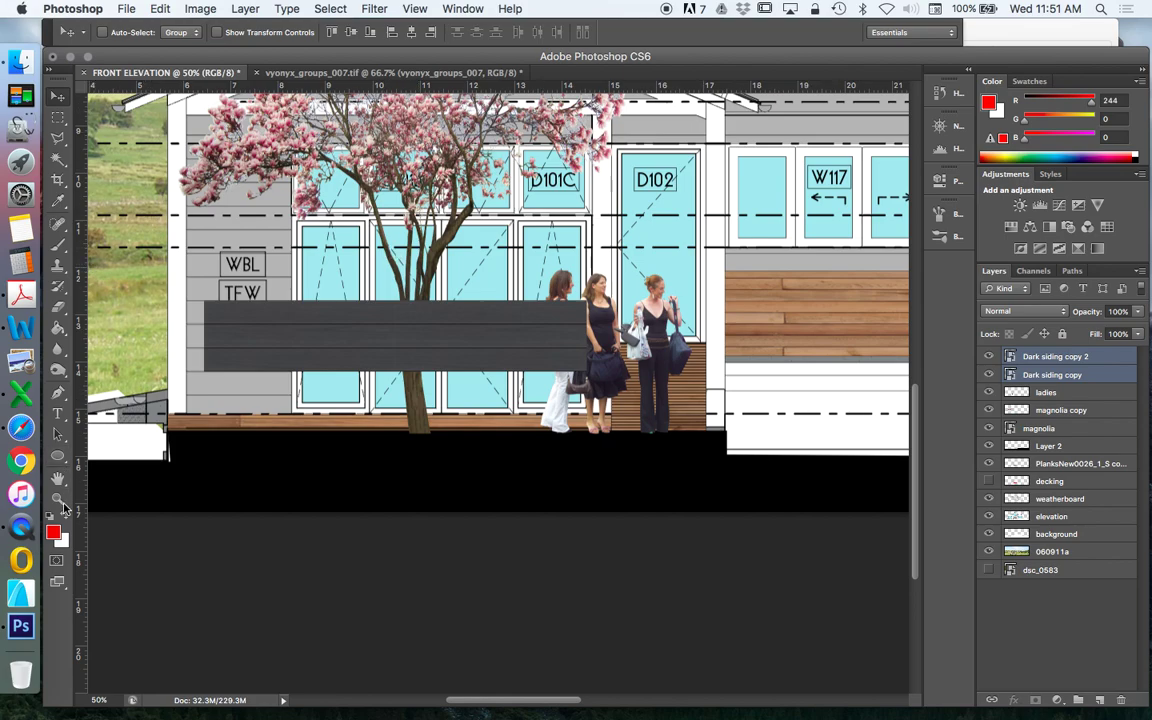
{"action": "left_click", "coordinate": [57, 498]}
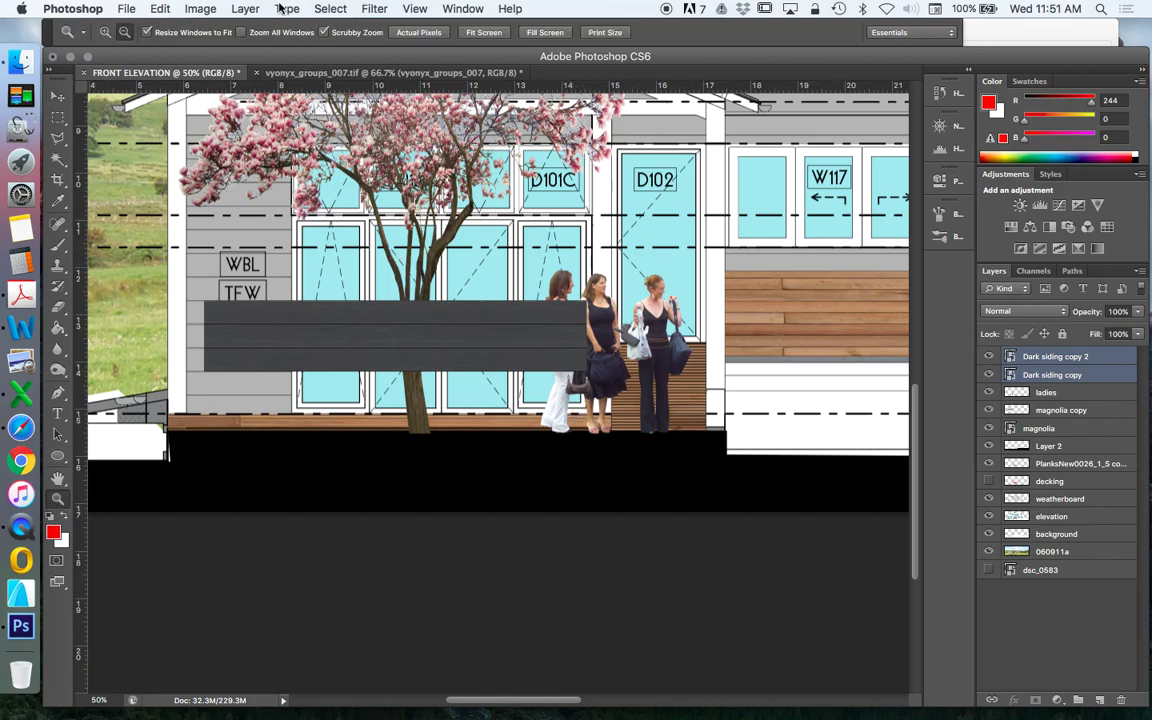
{"action": "left_click", "coordinate": [245, 9]}
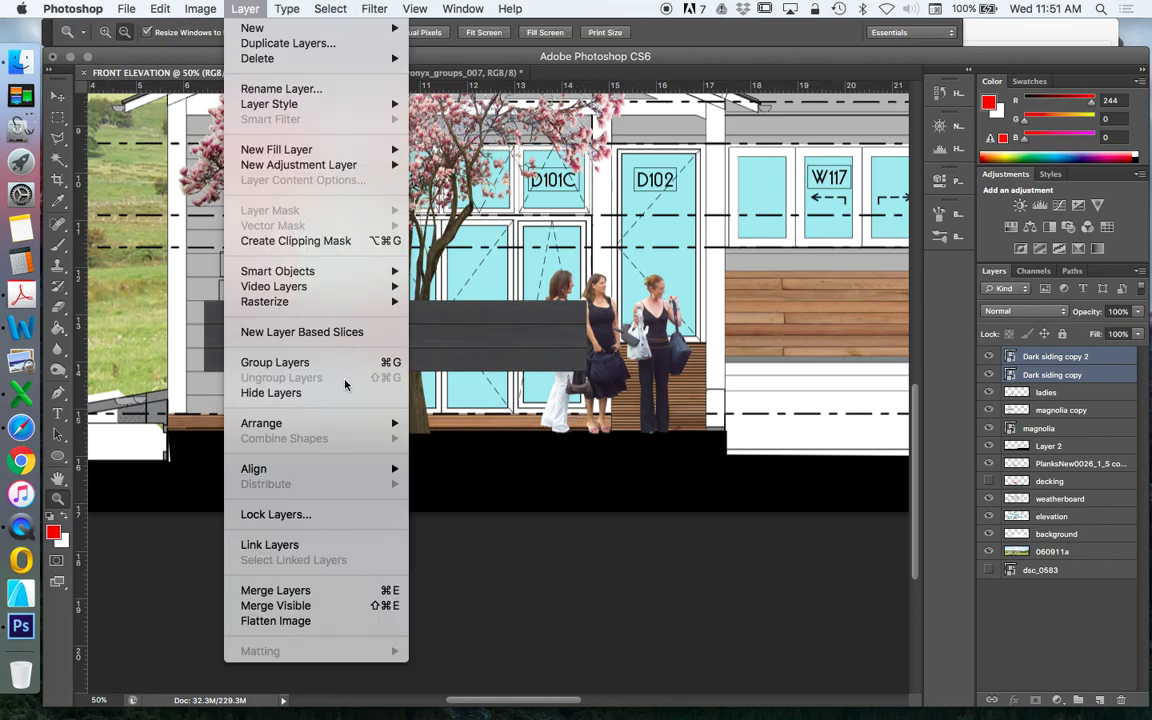
{"action": "left_click", "coordinate": [323, 596]}
Duplicate the merged siding and slide the new copy further right.
{"action": "left_click", "coordinate": [245, 9]}
{"action": "mouse_move", "coordinate": [260, 28]}
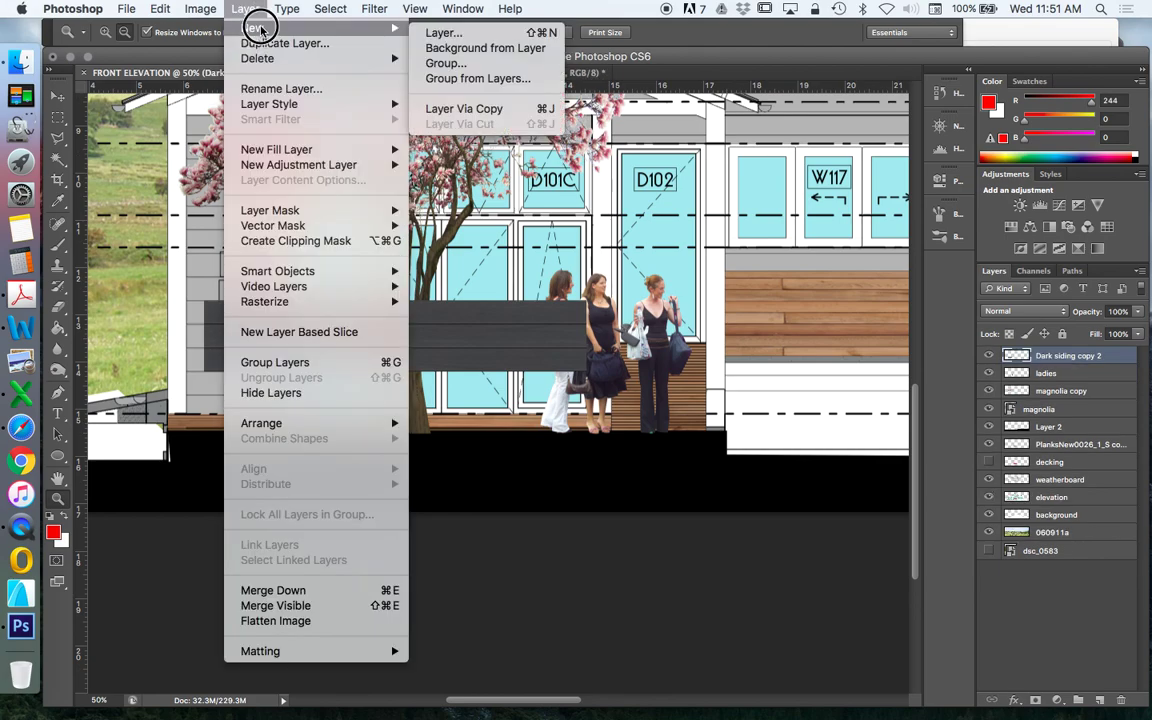
{"action": "left_click", "coordinate": [440, 109]}
{"action": "left_click", "coordinate": [54, 97]}
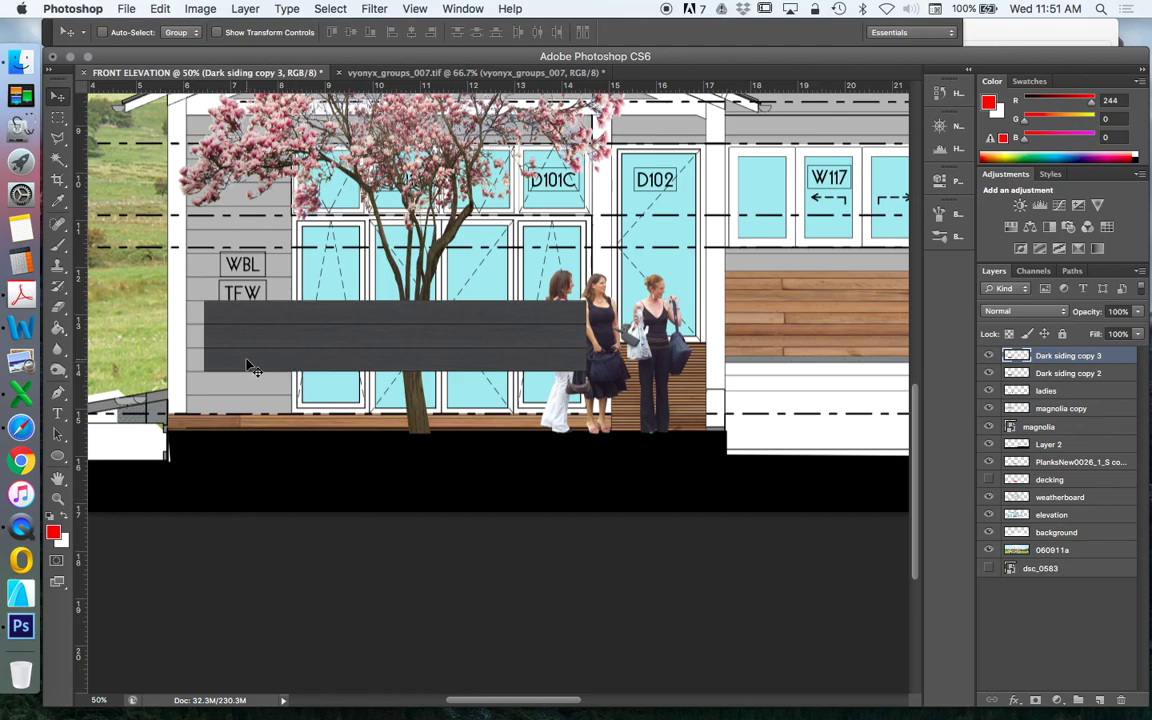
{"action": "left_click_drag", "start_coordinate": [250, 366], "coordinate": [614, 362]}
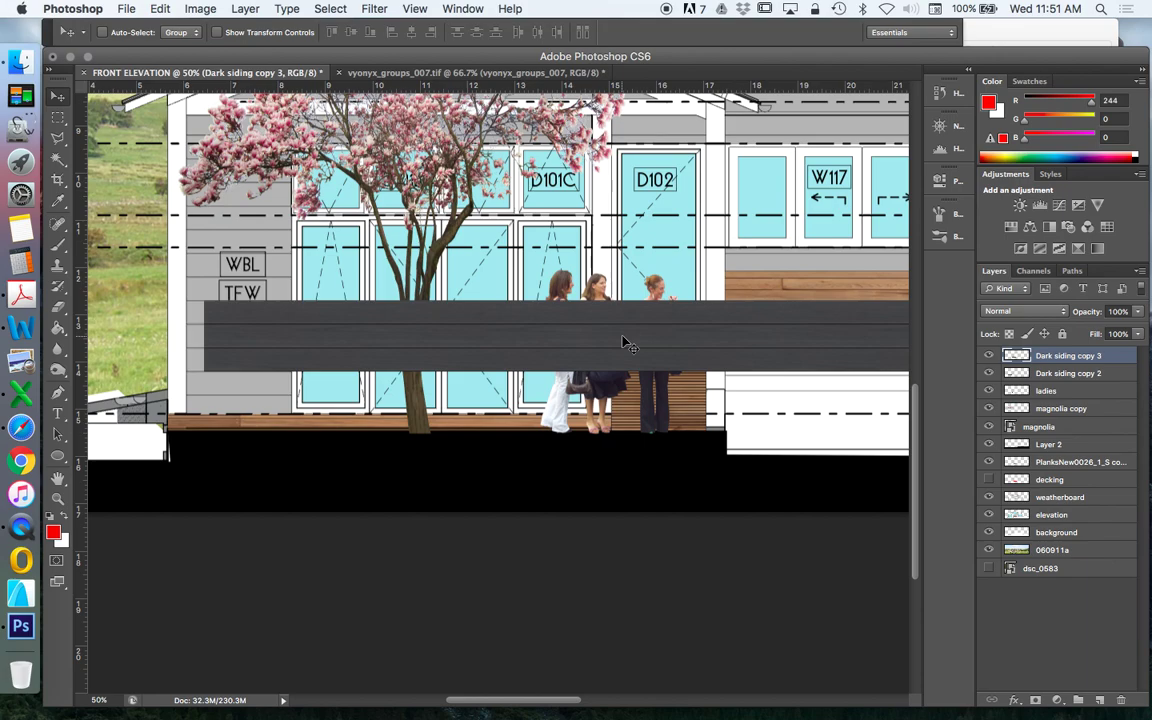
Duplicate siding copies together, move them right, and select all four copies 2–5.
{"action": "left_click", "coordinate": [1060, 373], "text": "shift"}
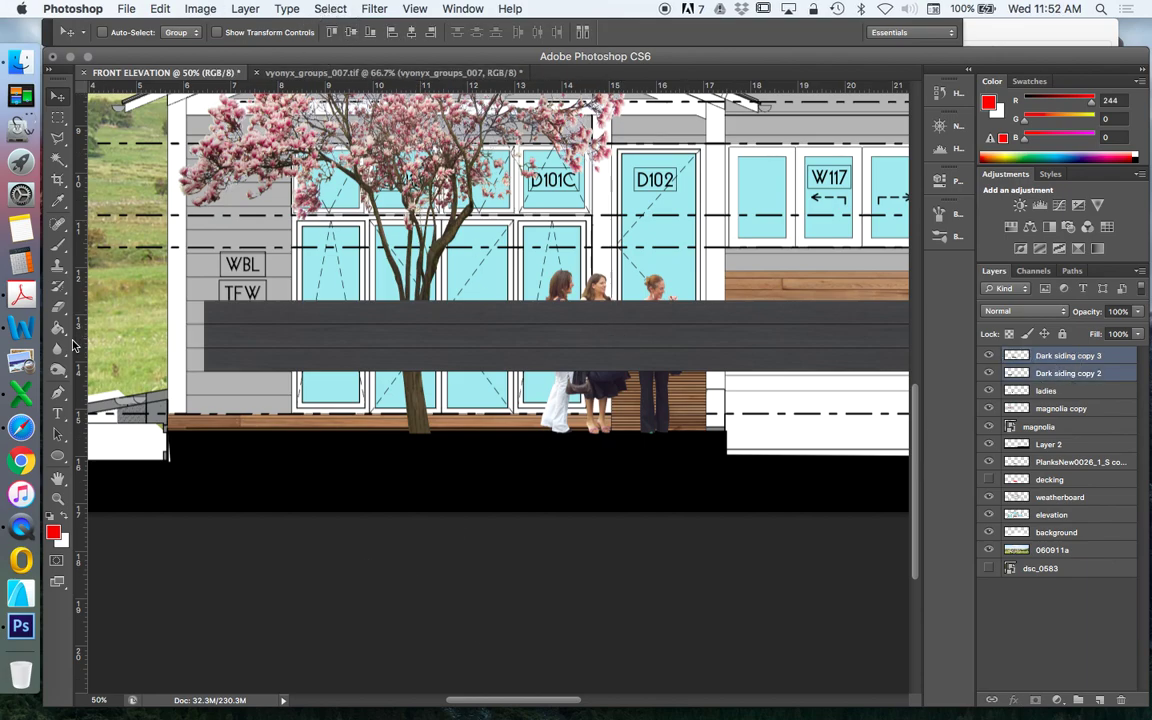
{"action": "left_click", "coordinate": [245, 9]}
{"action": "mouse_move", "coordinate": [252, 28]}
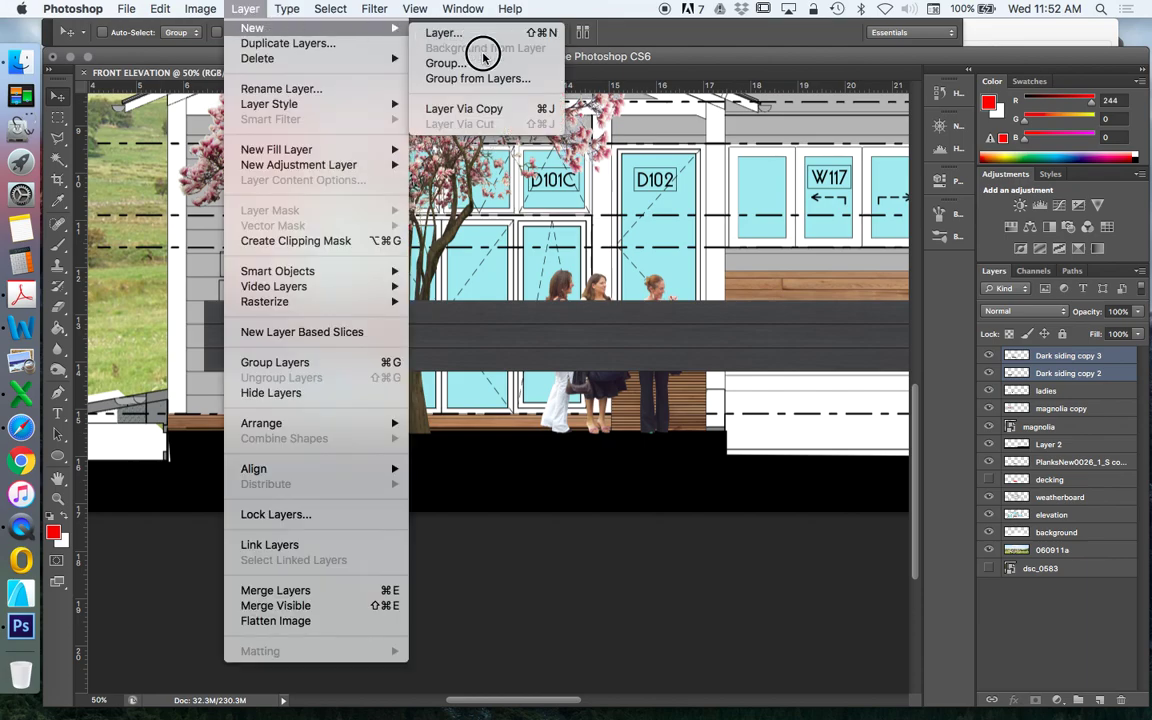
{"action": "left_click", "coordinate": [464, 108]}
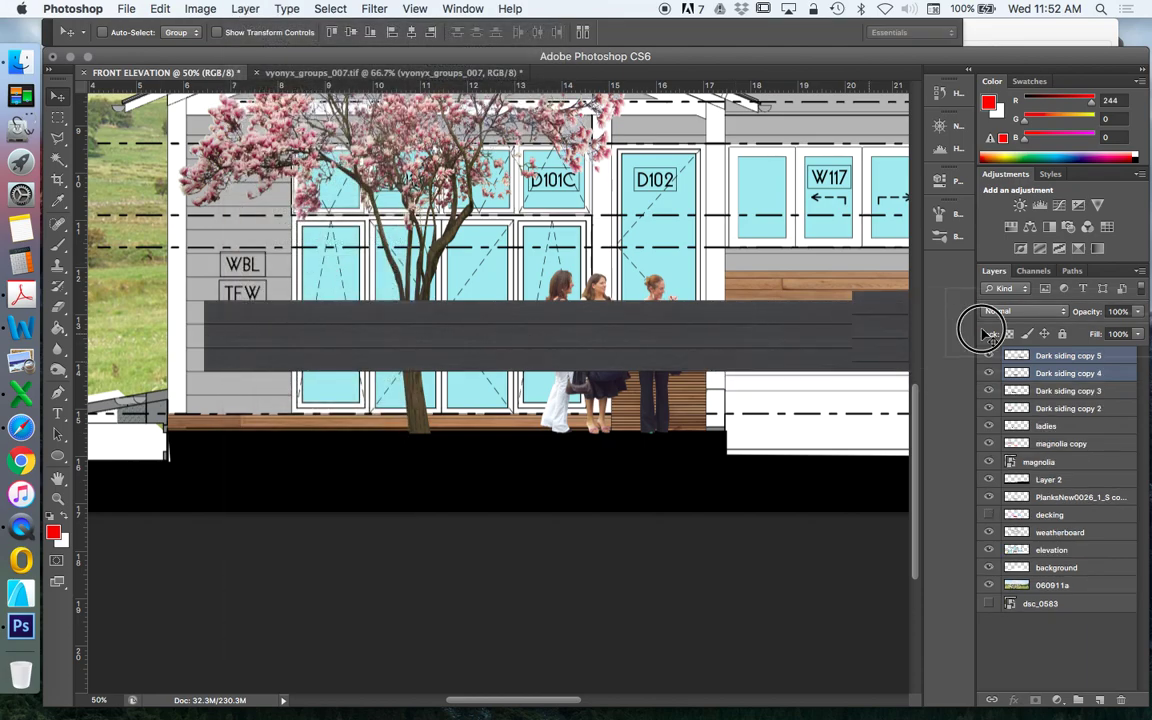
{"action": "left_click_drag", "start_coordinate": [770, 335], "coordinate": [845, 345]}
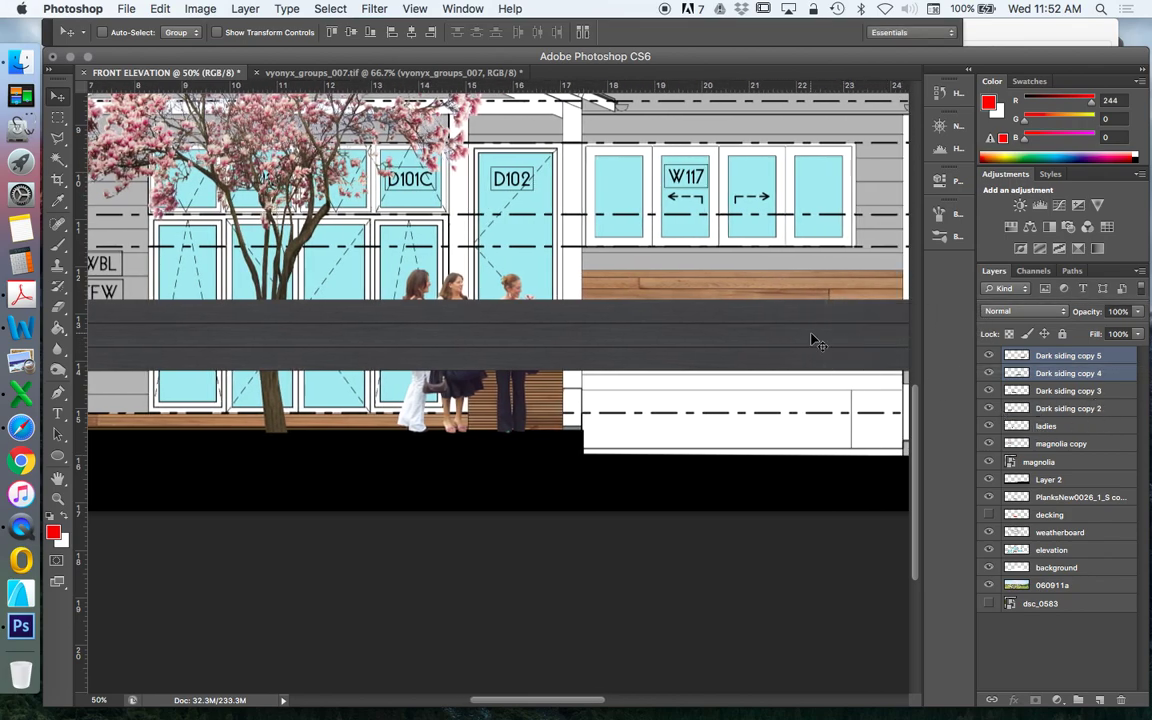
{"action": "left_click", "coordinate": [1030, 408], "text": "shift"}
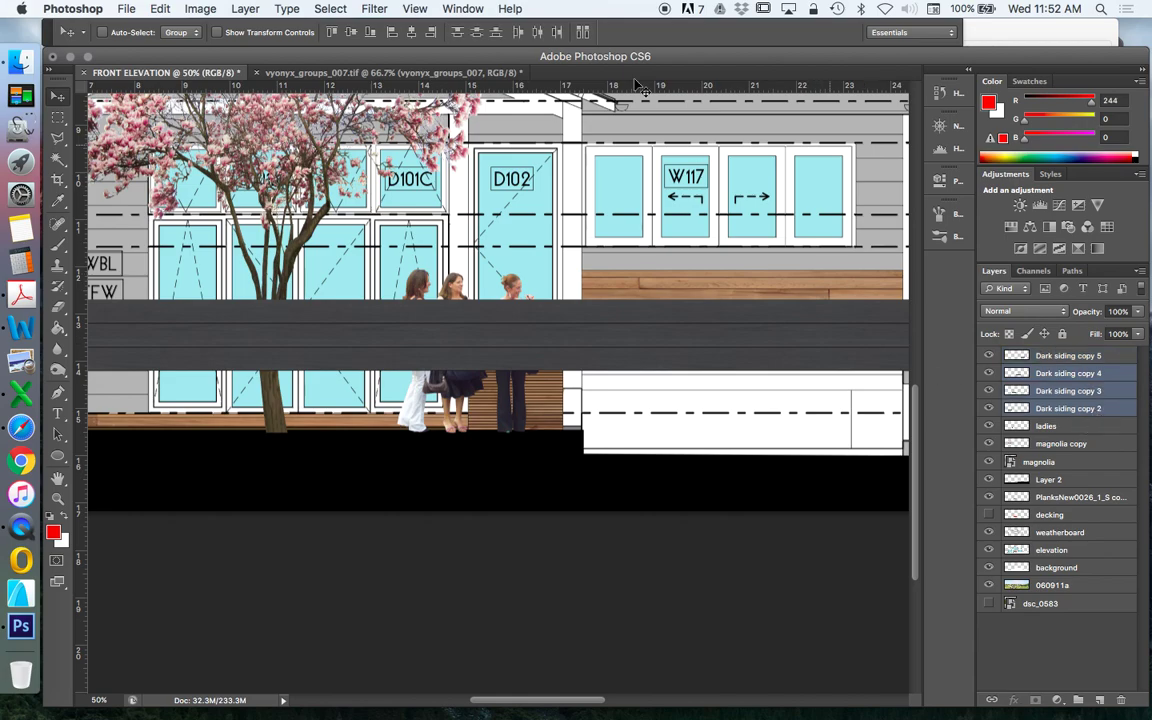
{"action": "left_click", "coordinate": [1070, 357]}
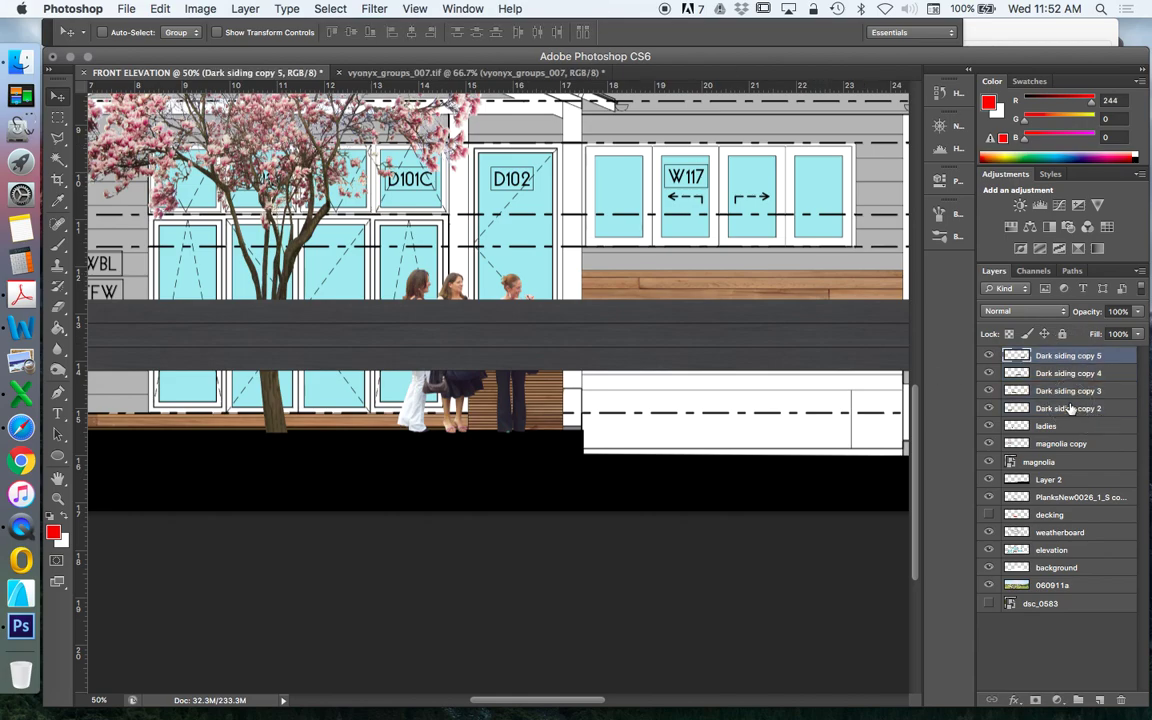
{"action": "left_click", "coordinate": [1070, 408], "text": "shift"}
{"action": "left_click", "coordinate": [245, 9]}
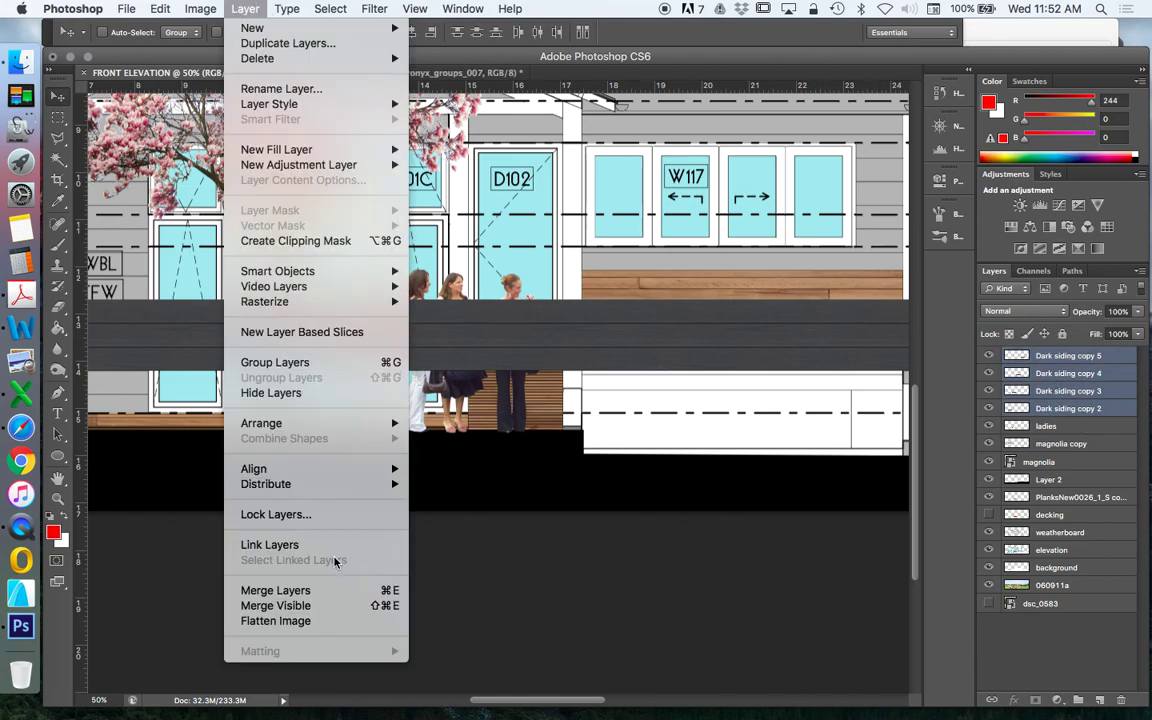
Merge the four siding copies and raise a duplicate of the strip upward.
{"action": "left_click", "coordinate": [322, 591]}
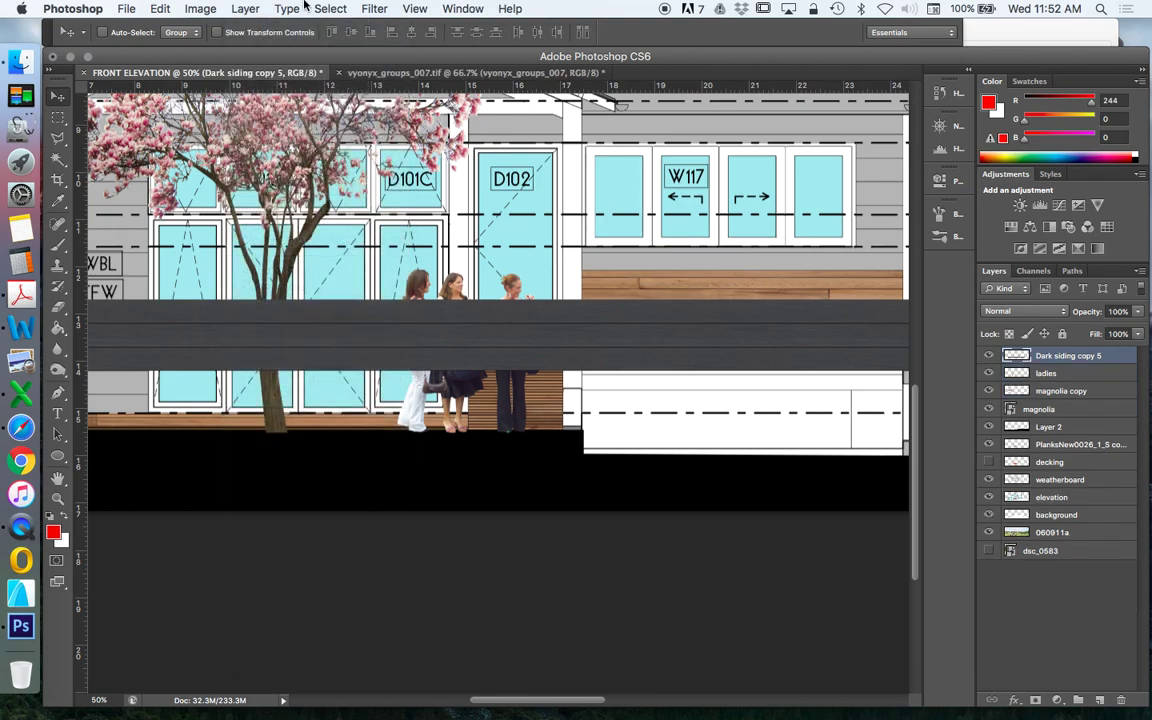
{"action": "left_click", "coordinate": [232, 9]}
{"action": "mouse_move", "coordinate": [270, 12]}
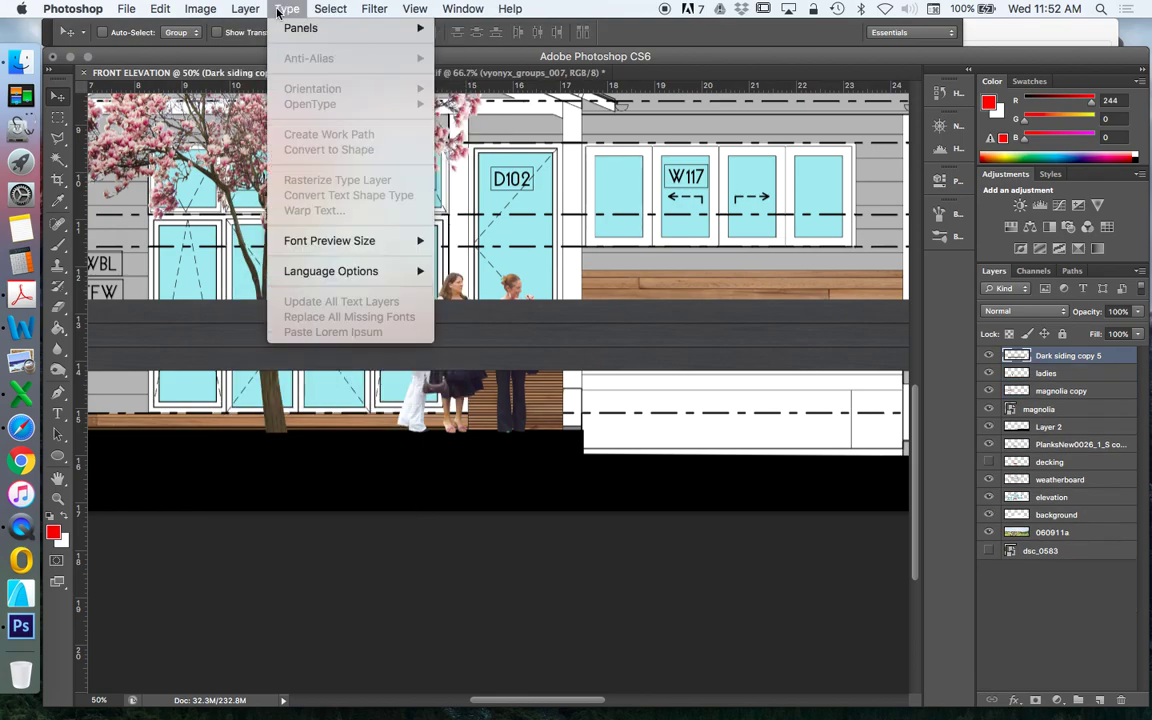
{"action": "left_click", "coordinate": [528, 110]}
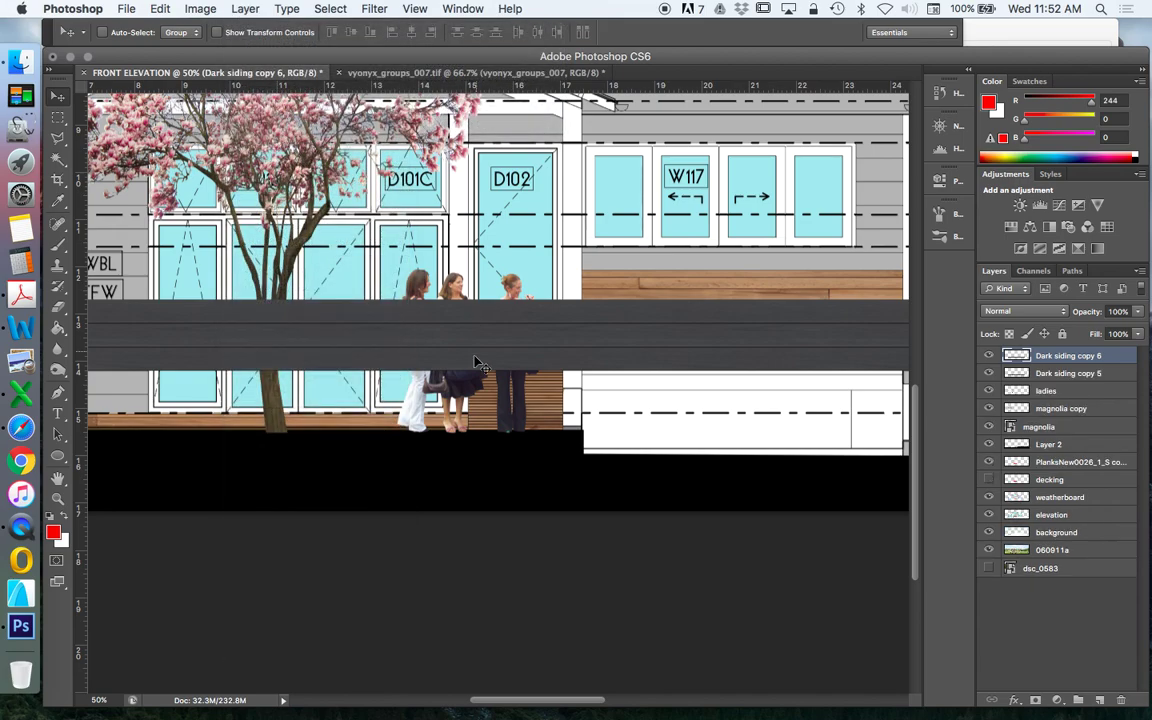
{"action": "left_click_drag", "start_coordinate": [476, 362], "coordinate": [472, 275]}
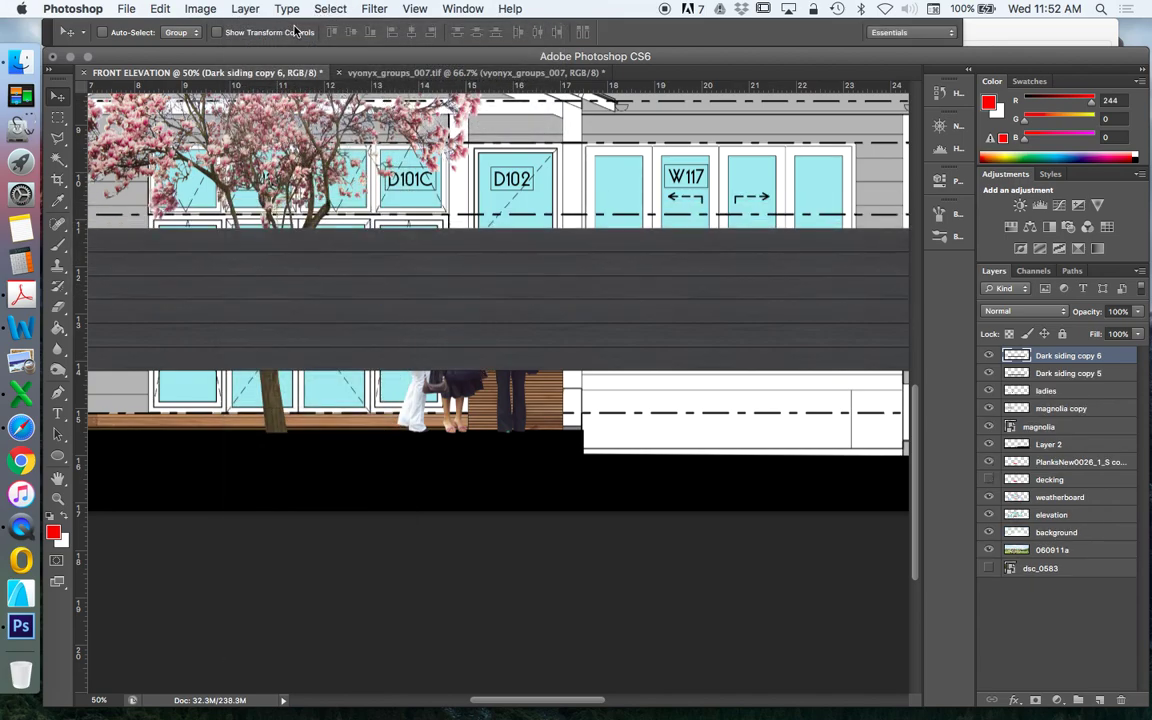
Add two more siding duplicates with Cmd+J, moving copy 8 up over the magnolia strip.
{"action": "key", "text": "super+j"}
{"action": "left_click_drag", "start_coordinate": [430, 358], "coordinate": [498, 220]}
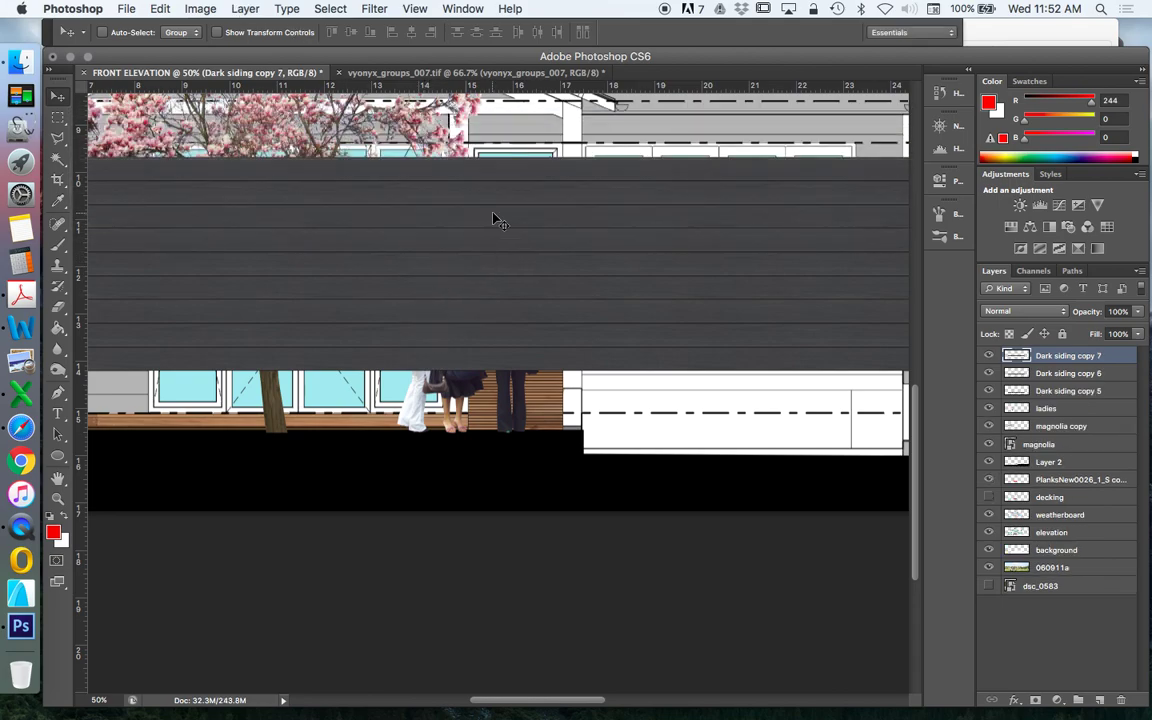
{"action": "key", "text": "super+l"}
{"action": "key", "text": "Escape"}
{"action": "key", "text": "super+j"}
{"action": "left_click_drag", "start_coordinate": [500, 367], "coordinate": [497, 287]}
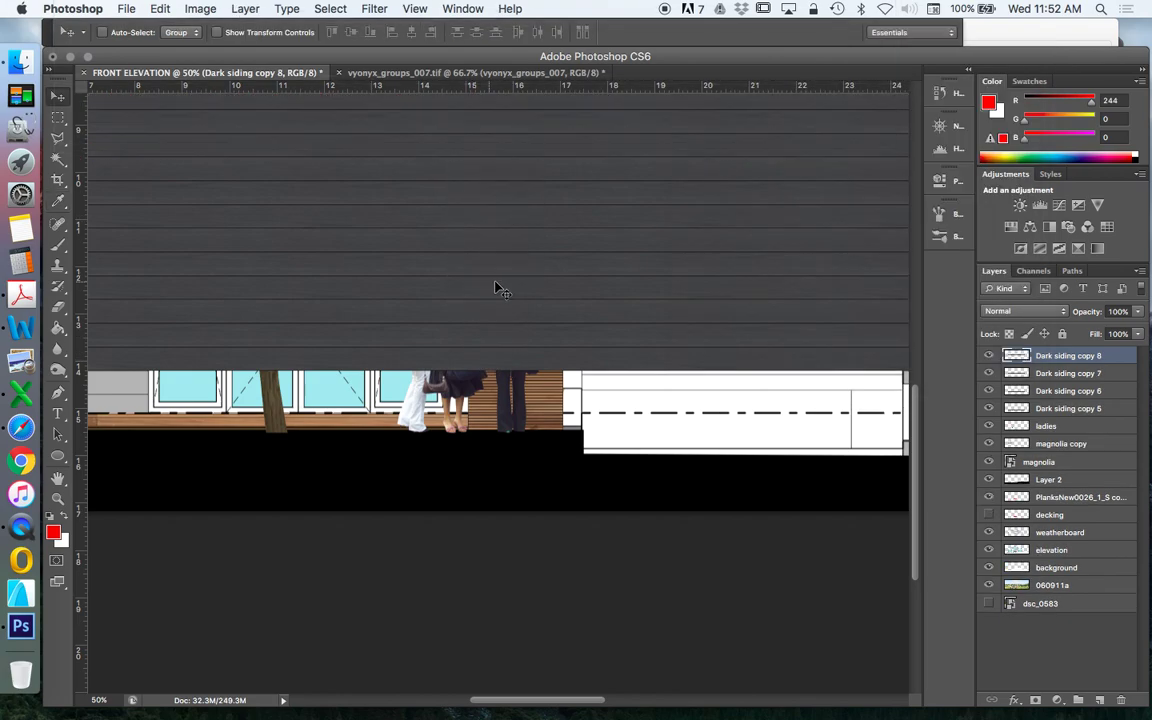
Zoom out to the whole elevation, then zoom in closely on the siding planks.
{"action": "left_click", "coordinate": [58, 497]}
{"action": "left_click", "coordinate": [206, 254], "text": "alt"}
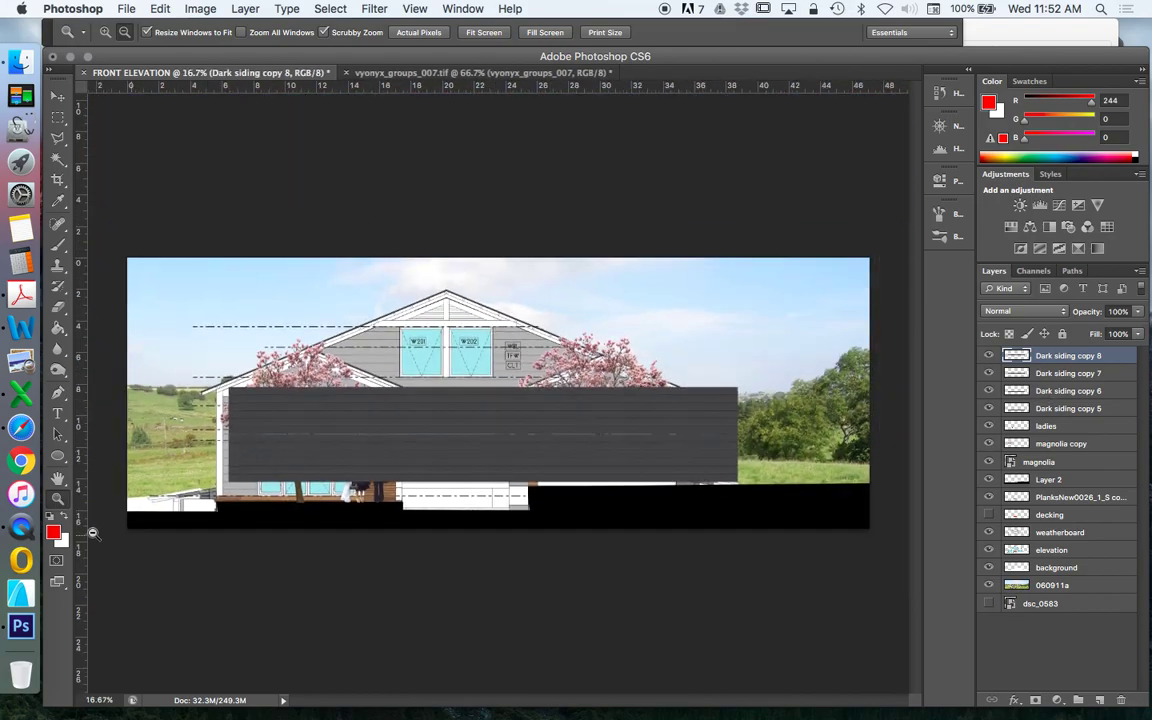
{"action": "left_click", "coordinate": [391, 446]}
{"action": "left_click", "coordinate": [396, 437]}
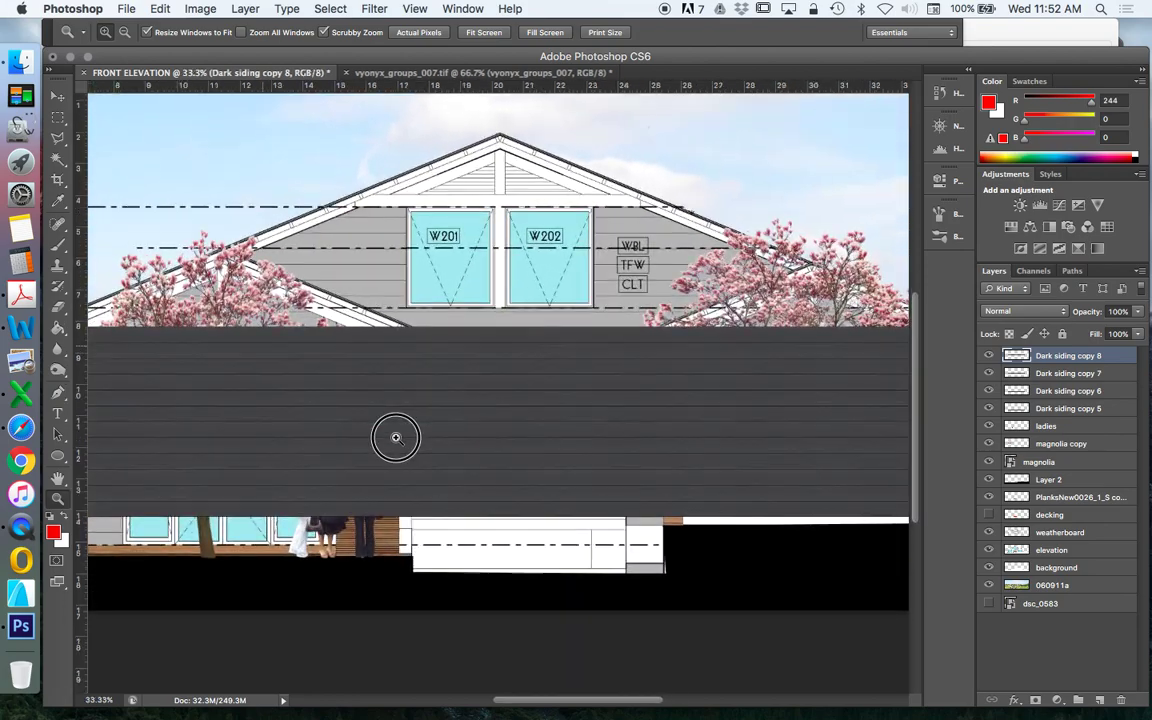
{"action": "left_click", "coordinate": [397, 431]}
{"action": "left_click", "coordinate": [397, 431]}
{"action": "left_click", "coordinate": [396, 429]}
{"action": "left_click", "coordinate": [396, 429]}
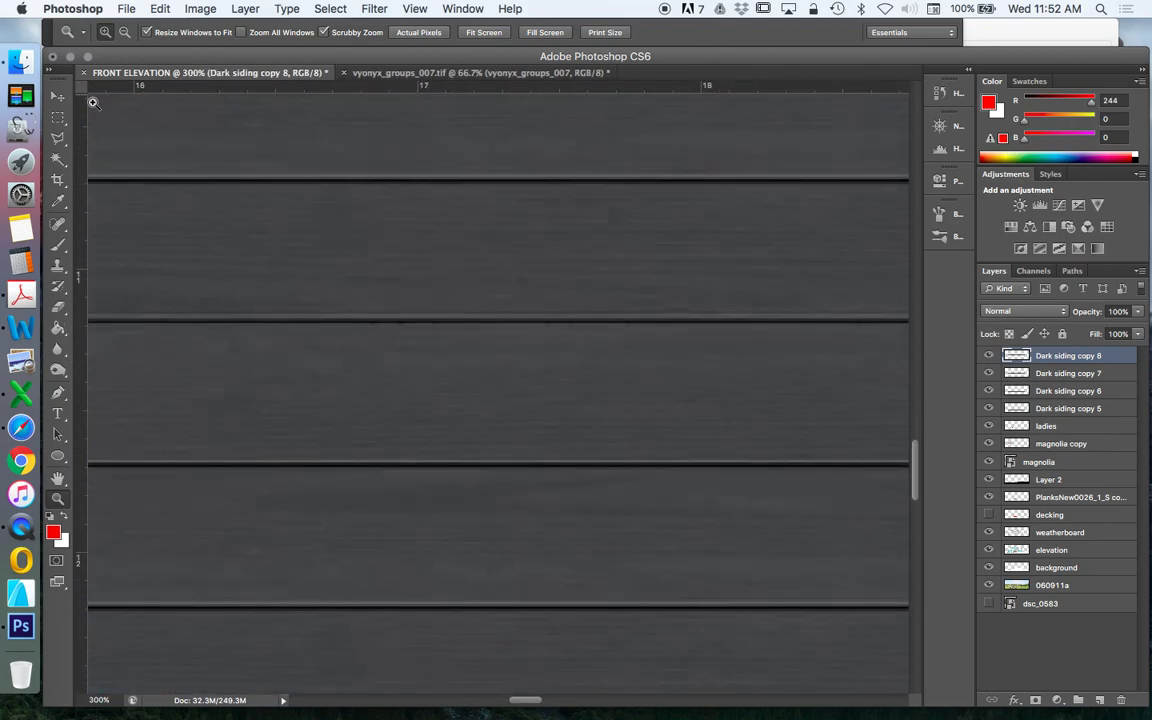
Select Dark siding copy 7, then copy 8, and zoom back out to the full elevation.
{"action": "left_click", "coordinate": [57, 97]}
{"action": "left_click", "coordinate": [1064, 375]}
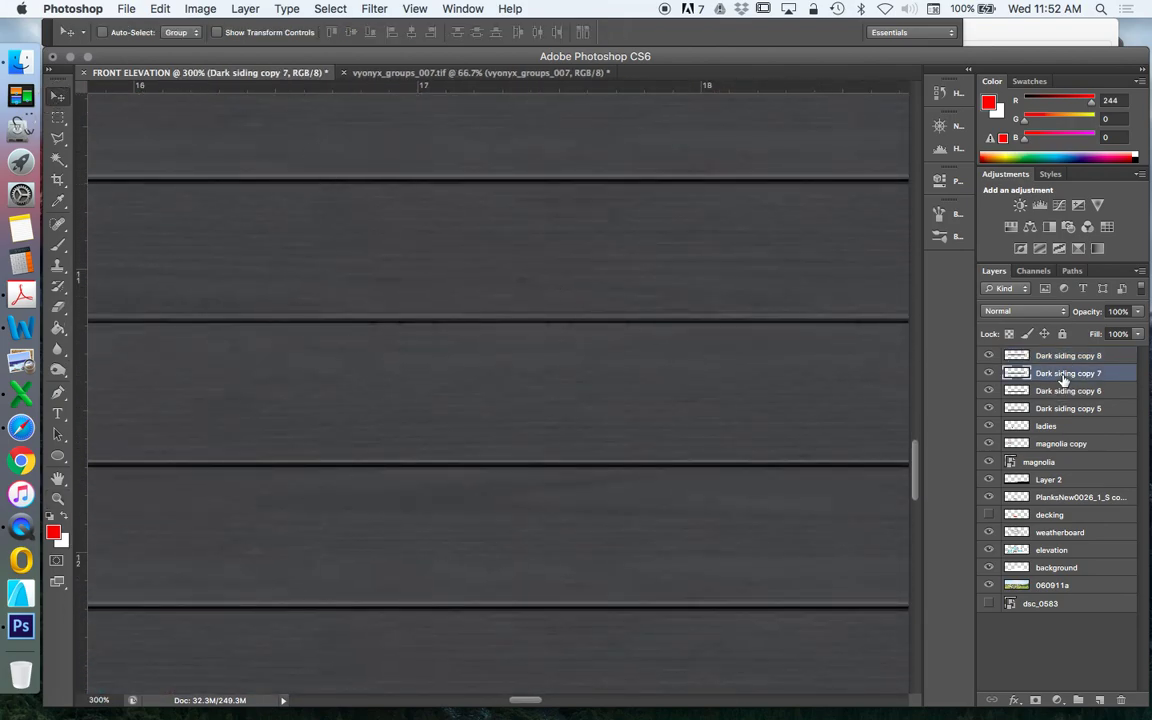
{"action": "left_click", "coordinate": [1071, 359]}
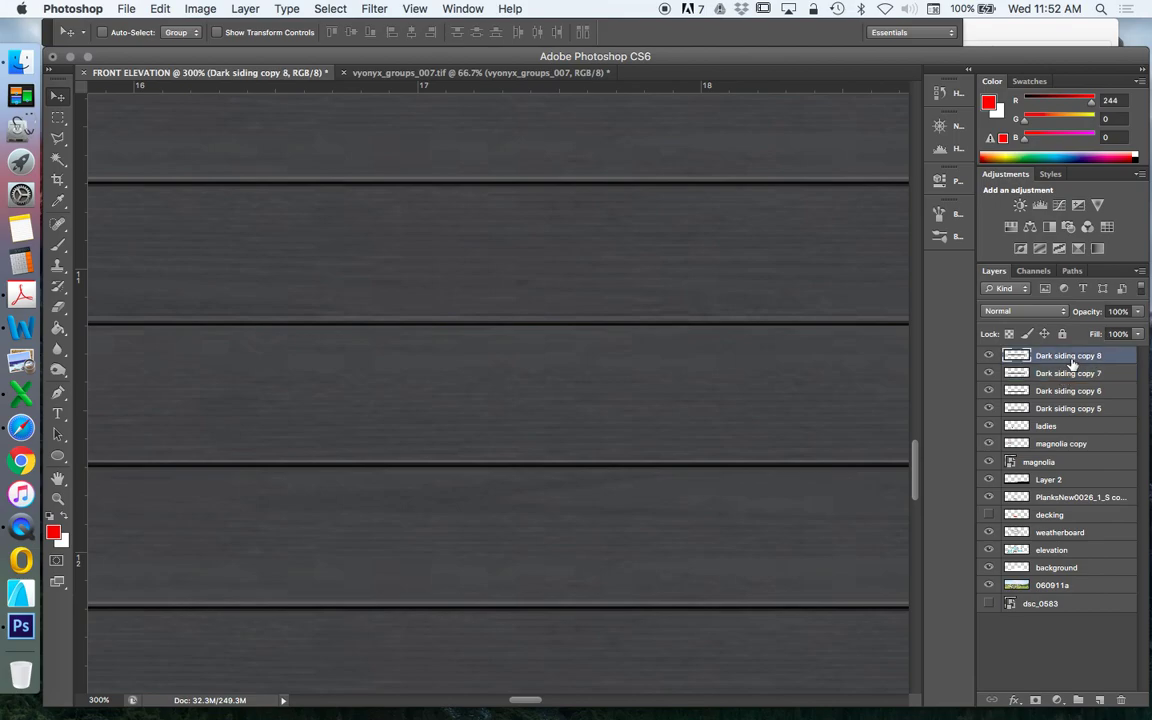
{"action": "left_click", "coordinate": [58, 498]}
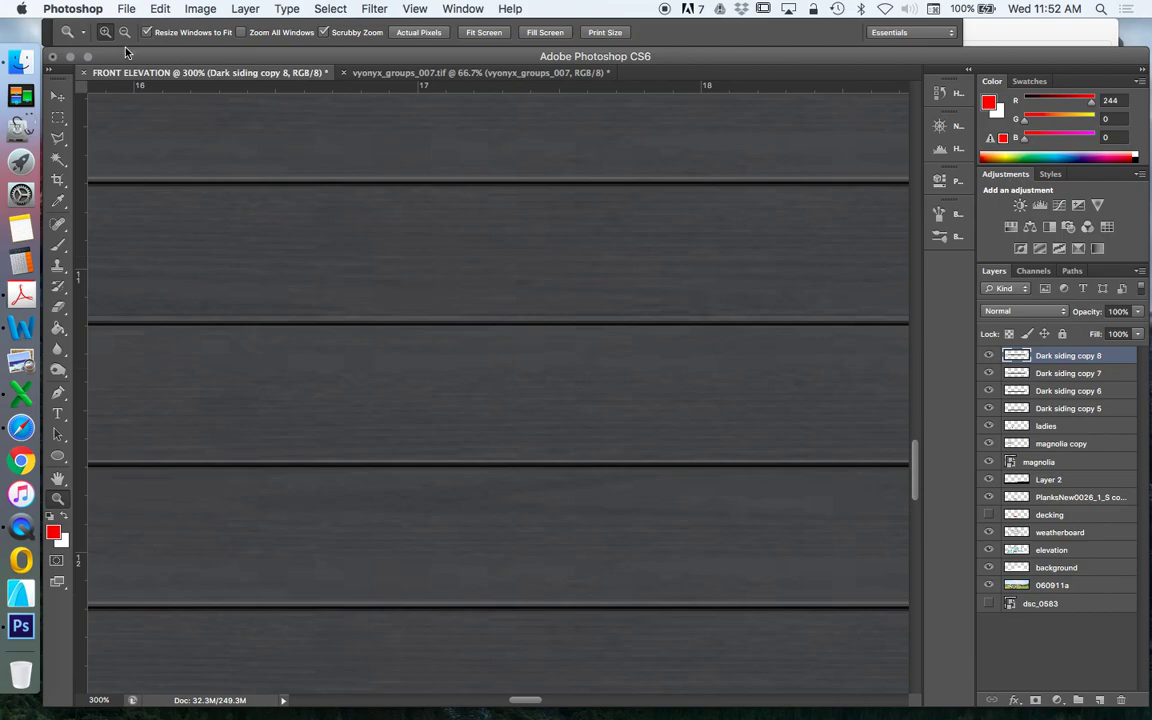
{"action": "left_click", "coordinate": [537, 429], "text": "alt"}
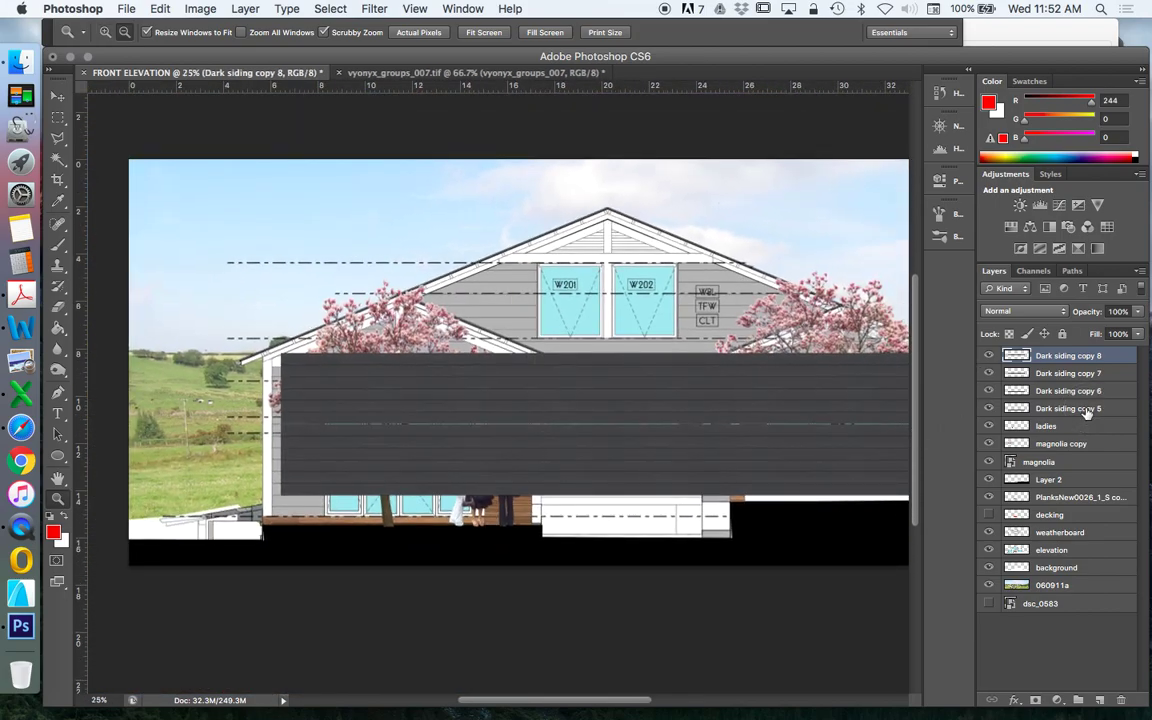
Merge the four selected Dark siding layers into one.
{"action": "left_click", "coordinate": [1087, 410], "text": "shift"}
{"action": "left_click", "coordinate": [246, 9]}
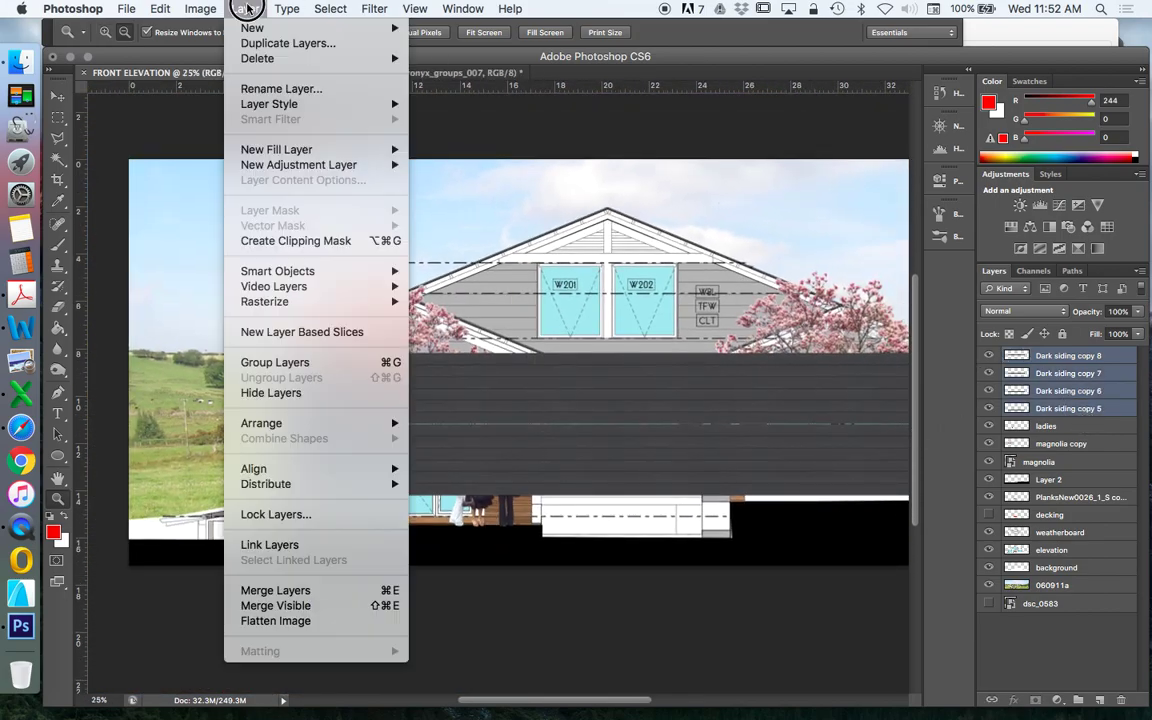
{"action": "left_click", "coordinate": [280, 590]}
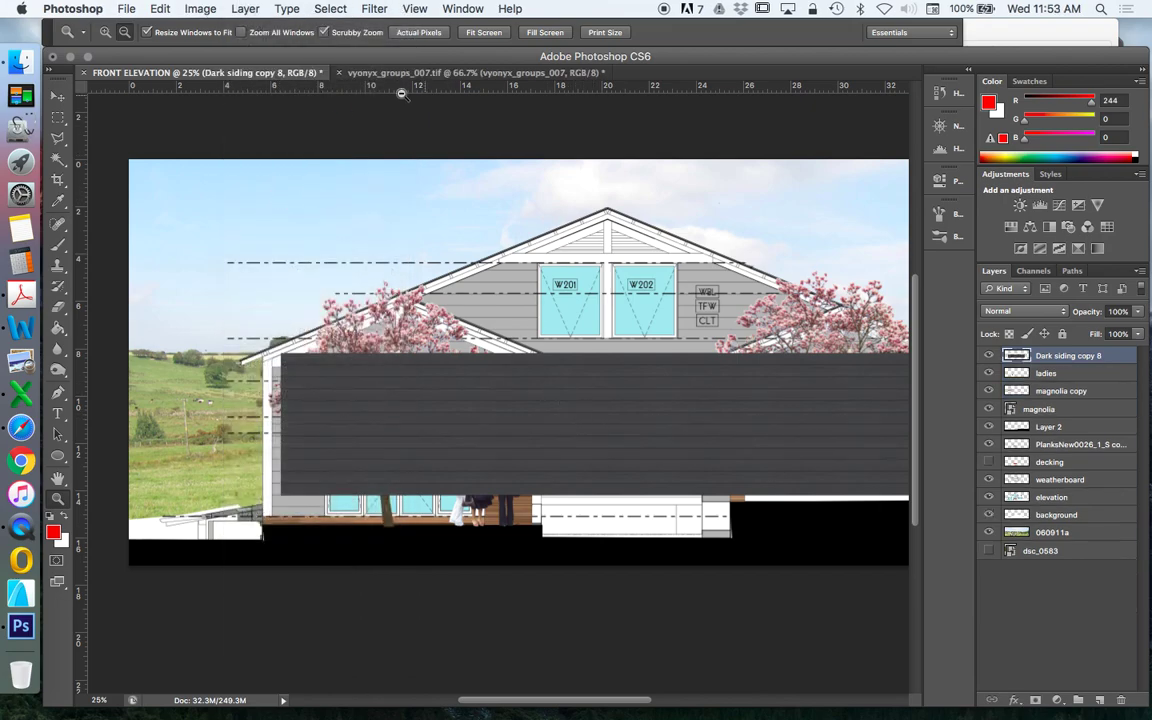
Copy the siding into Dark siding copy 9 and move it up over the gable.
{"action": "left_click", "coordinate": [243, 9]}
{"action": "mouse_move", "coordinate": [300, 33]}
{"action": "left_click", "coordinate": [476, 108]}
{"action": "left_click", "coordinate": [58, 96]}
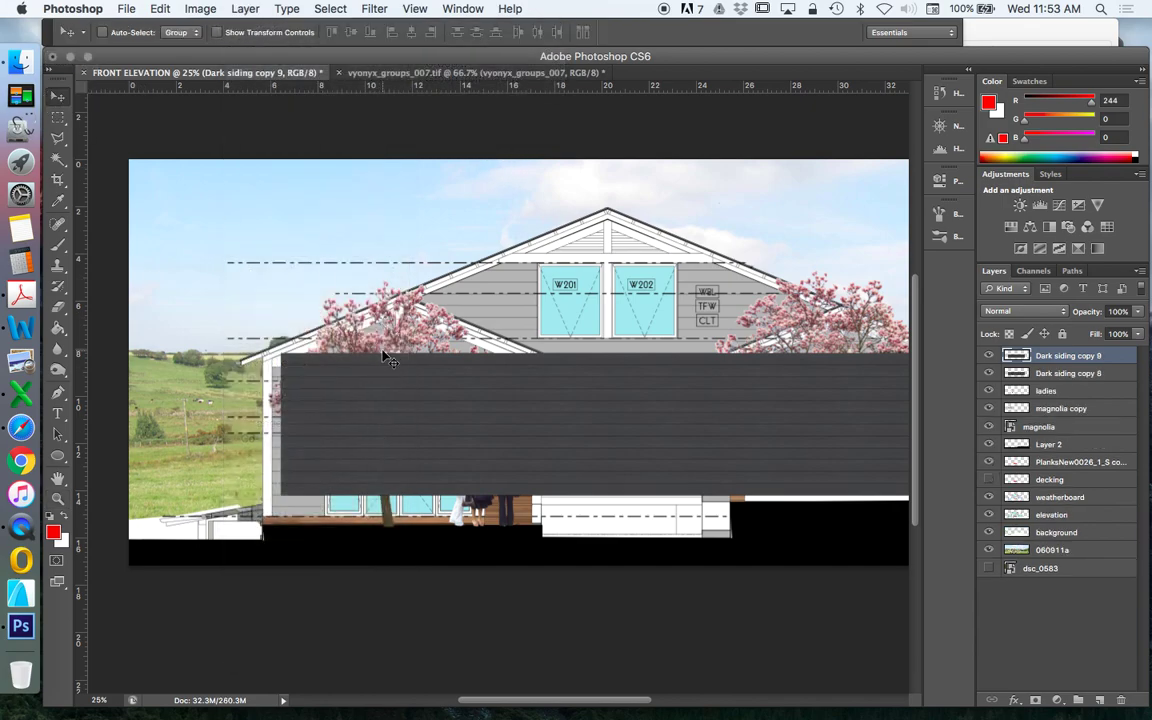
{"action": "left_click_drag", "start_coordinate": [381, 480], "coordinate": [381, 340]}
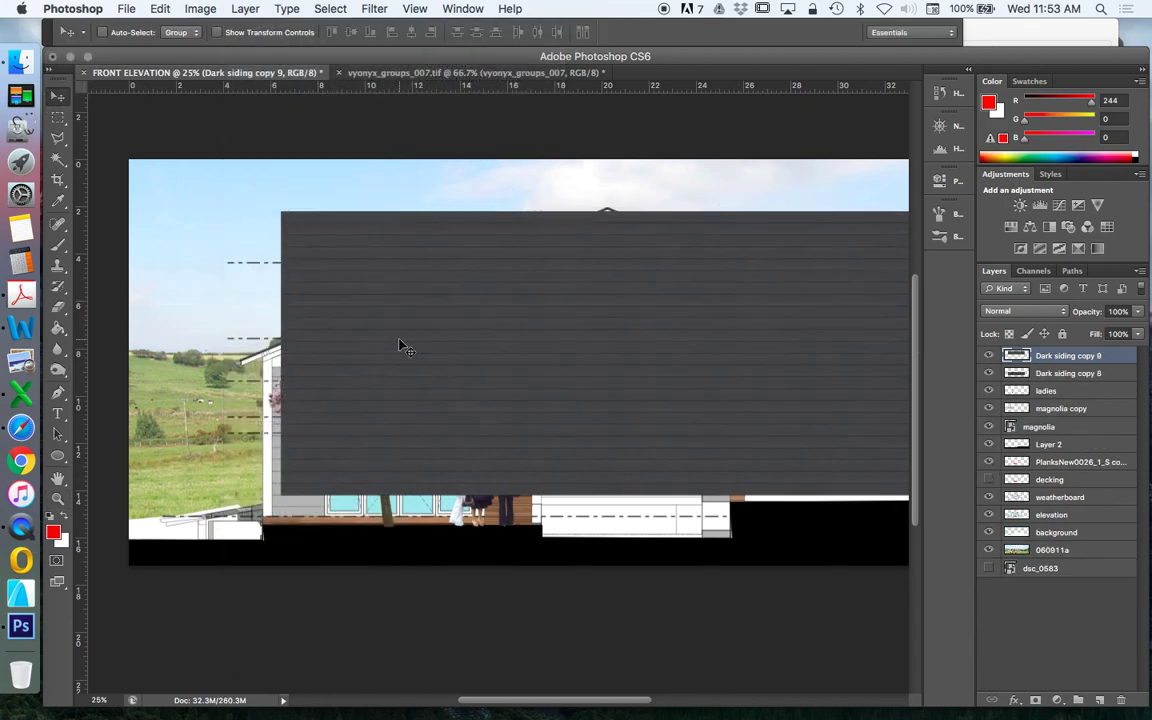
Copy the siding into Dark siding copy 10, raise it over the sky, and nudge up to close the seam.
{"action": "left_click", "coordinate": [245, 8]}
{"action": "mouse_move", "coordinate": [250, 28]}
{"action": "left_click", "coordinate": [506, 112]}
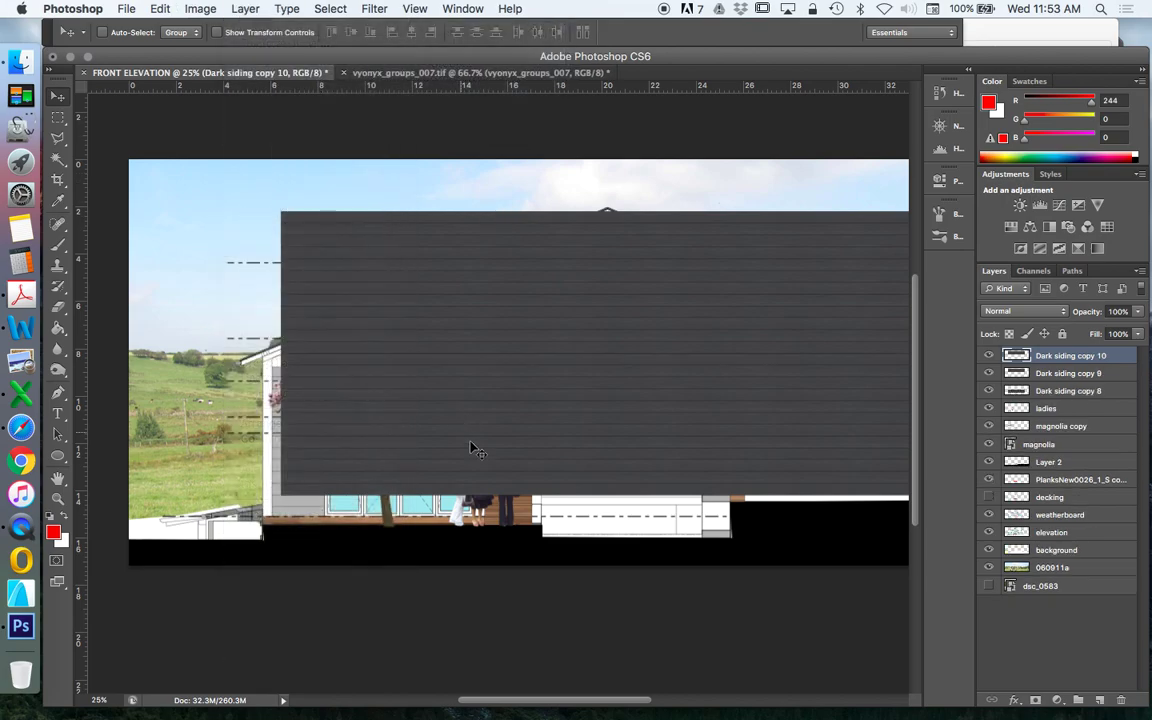
{"action": "left_click_drag", "start_coordinate": [476, 452], "coordinate": [477, 331]}
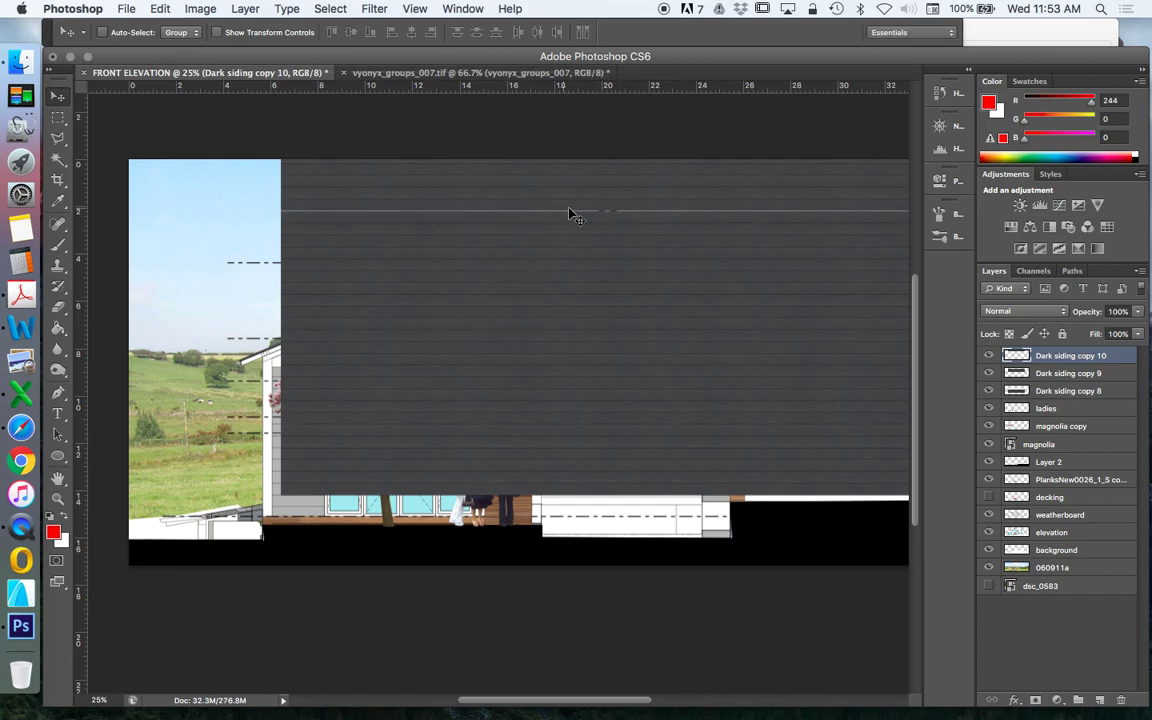
{"action": "key", "text": "Up"}
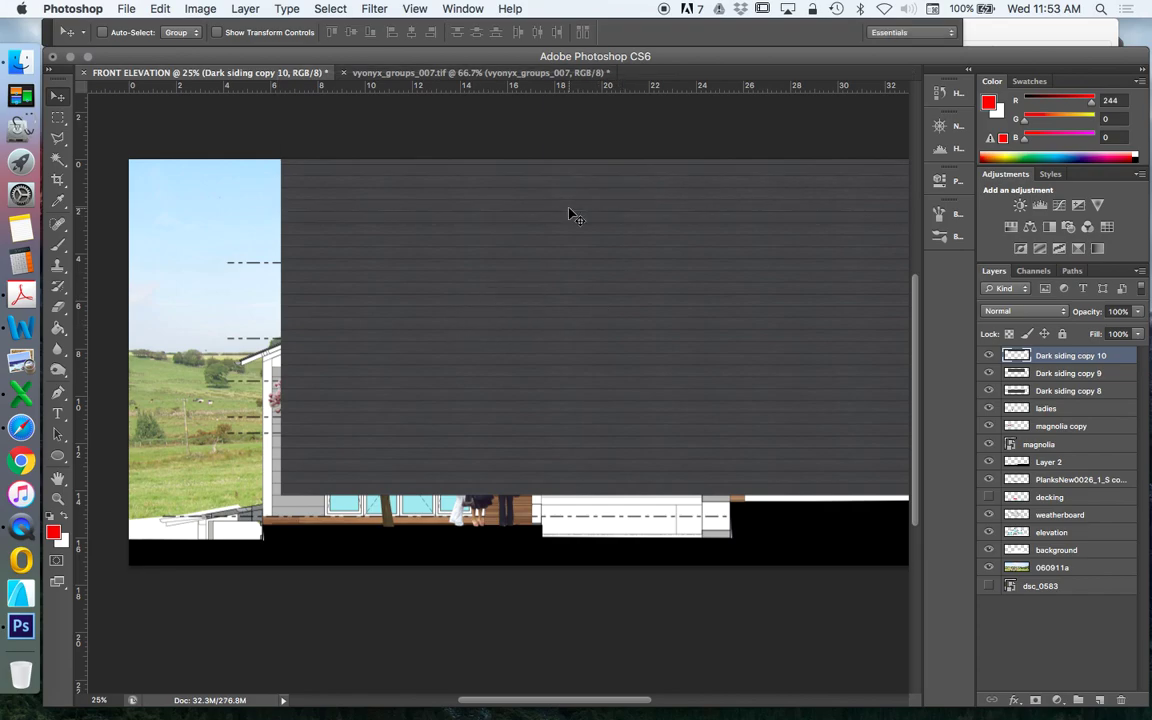
Merge siding copies 8, 9 and 10 into one layer.
{"action": "left_click", "coordinate": [1082, 393], "text": "shift"}
{"action": "left_click", "coordinate": [258, 9]}
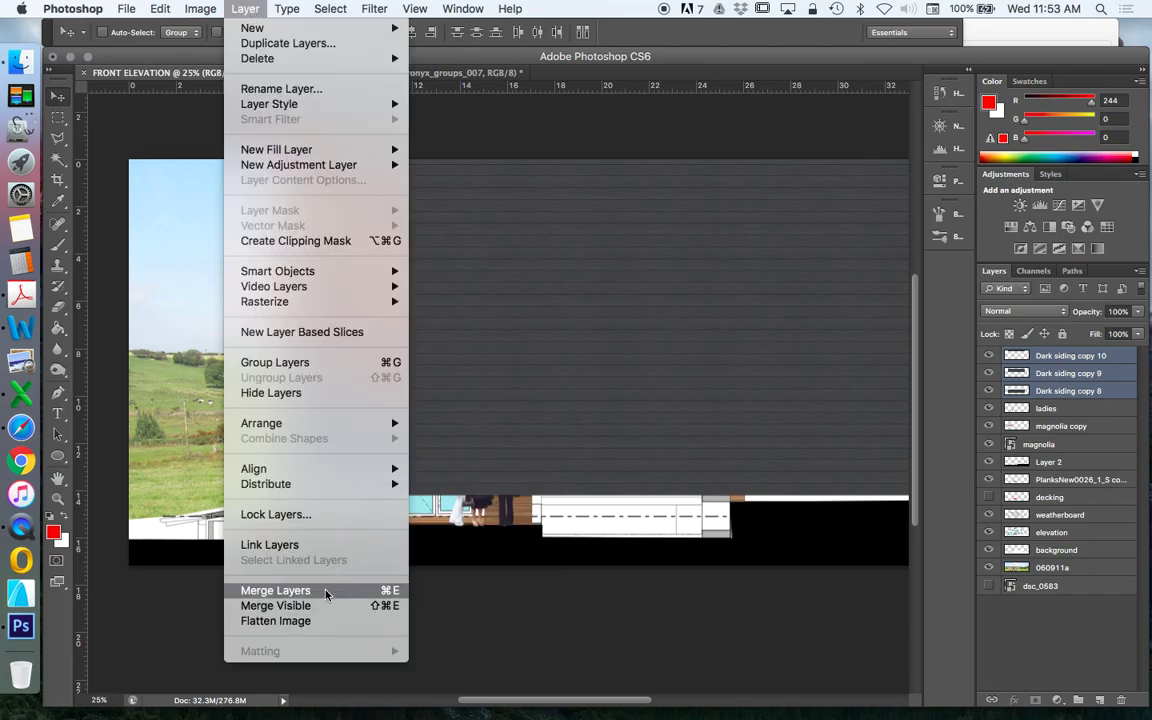
{"action": "left_click", "coordinate": [275, 591]}
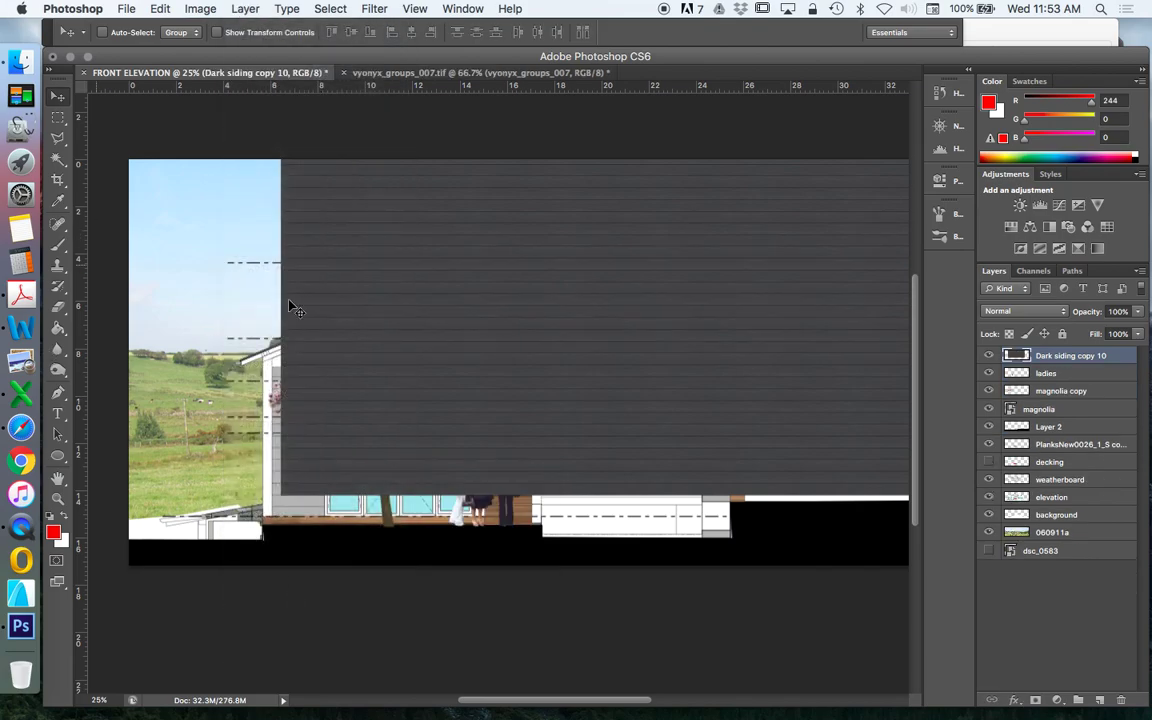
Move and nudge the merged dark siding over the elevation, lowering its opacity to check alignment.
{"action": "left_click_drag", "start_coordinate": [380, 337], "coordinate": [310, 392]}
{"action": "left_click_drag", "start_coordinate": [514, 699], "coordinate": [543, 697]}
{"action": "key", "text": "shift+Right"}
{"action": "key", "text": "shift+Right"}
{"action": "key", "text": "shift+Right"}
{"action": "key", "text": "shift+Right"}
{"action": "key", "text": "shift+Right"}
{"action": "key", "text": "shift+Right"}
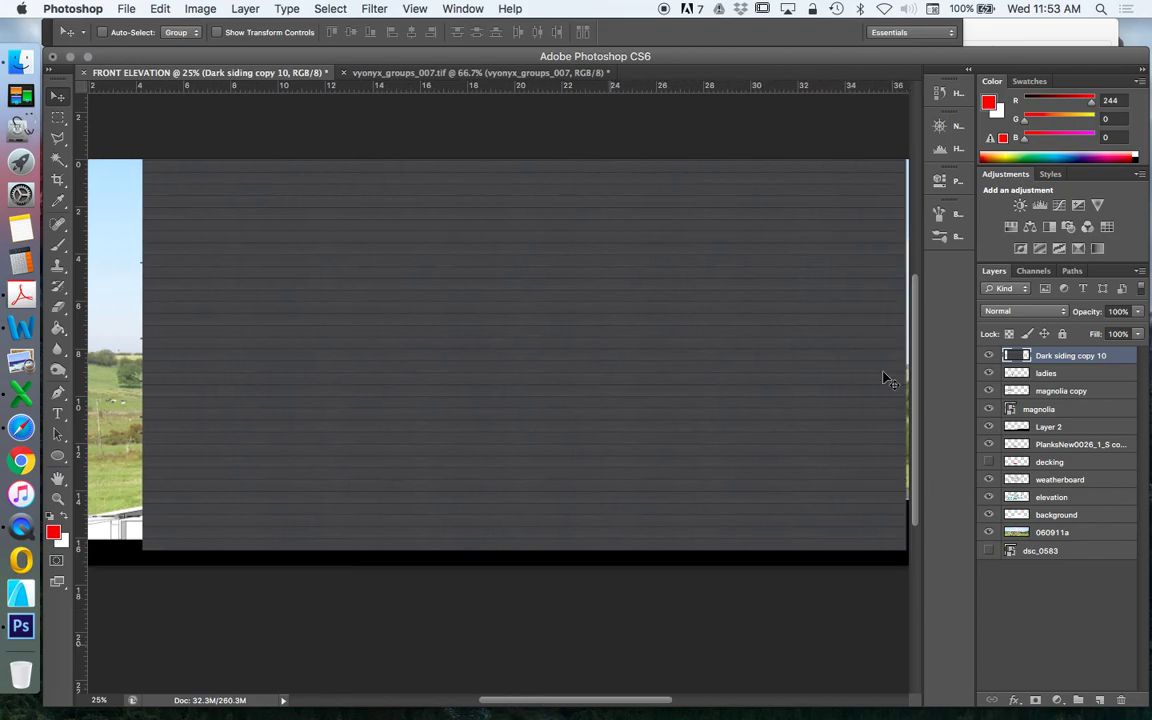
{"action": "left_click_drag", "start_coordinate": [1139, 312], "coordinate": [1122, 327]}
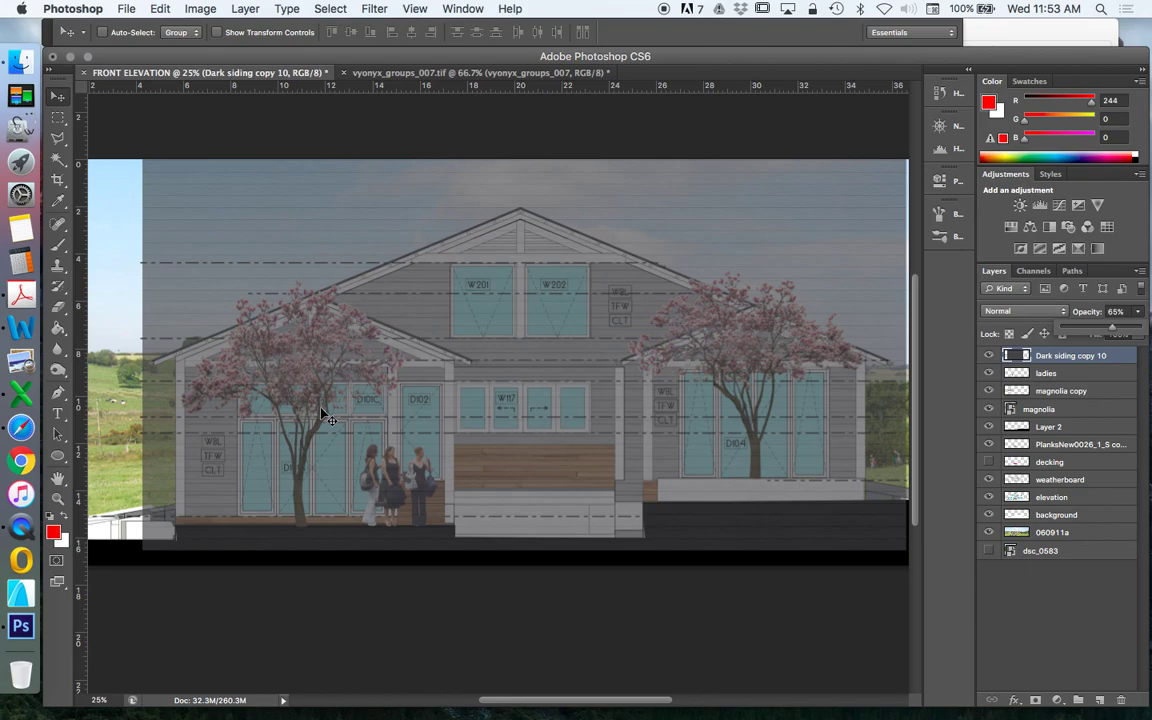
{"action": "left_click_drag", "start_coordinate": [320, 413], "coordinate": [193, 240]}
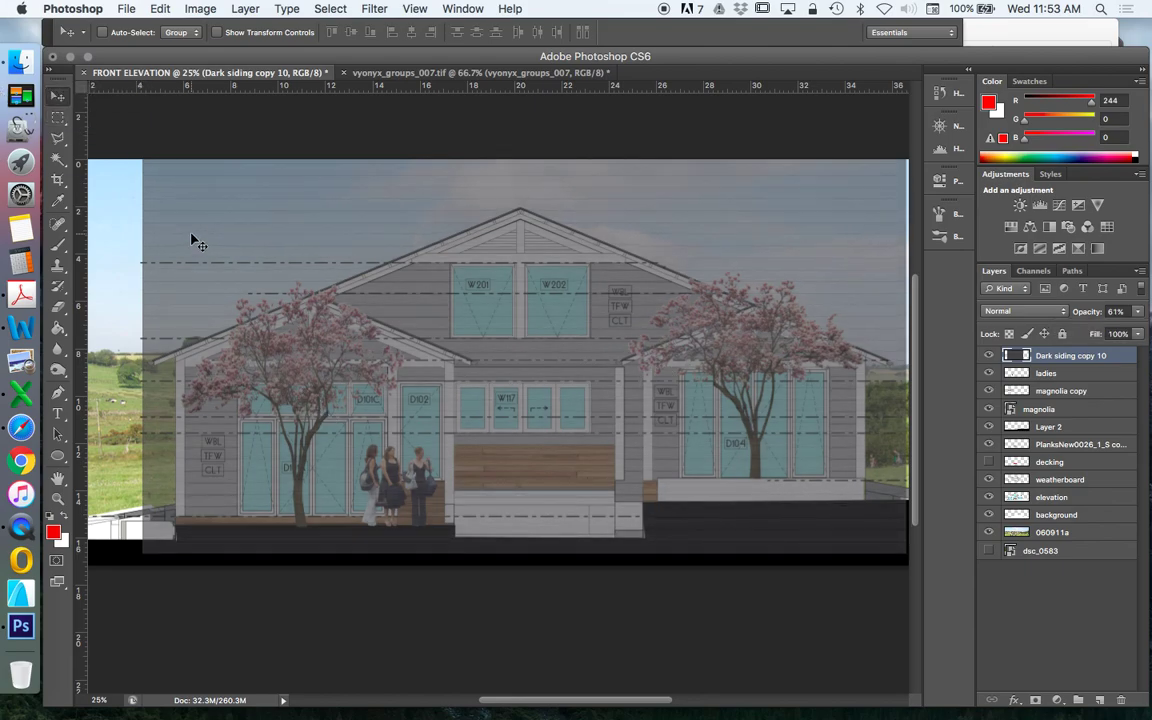
Restore the siding to 100% opacity and move its layer lower in the stack.
{"action": "left_click", "coordinate": [1140, 314]}
{"action": "left_click_drag", "start_coordinate": [1108, 331], "coordinate": [1148, 343]}
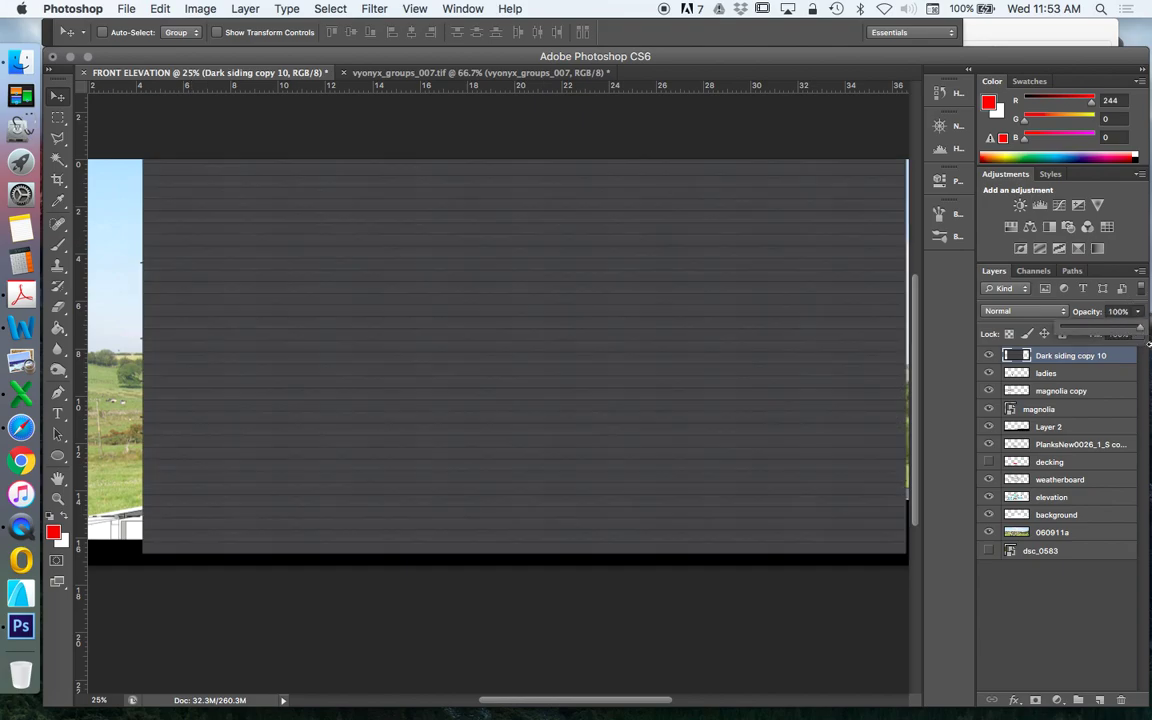
{"action": "mouse_move", "coordinate": [1063, 360]}
{"action": "left_mouse_down"}
{"action": "mouse_move", "coordinate": [1062, 481]}
{"action": "mouse_move", "coordinate": [1029, 476]}
{"action": "mouse_move", "coordinate": [1064, 487]}
{"action": "left_mouse_up"}
Place Dark siding copy 10 beneath weatherboard and make weatherboard active with the Magic Wand.
{"action": "left_click", "coordinate": [1062, 481]}
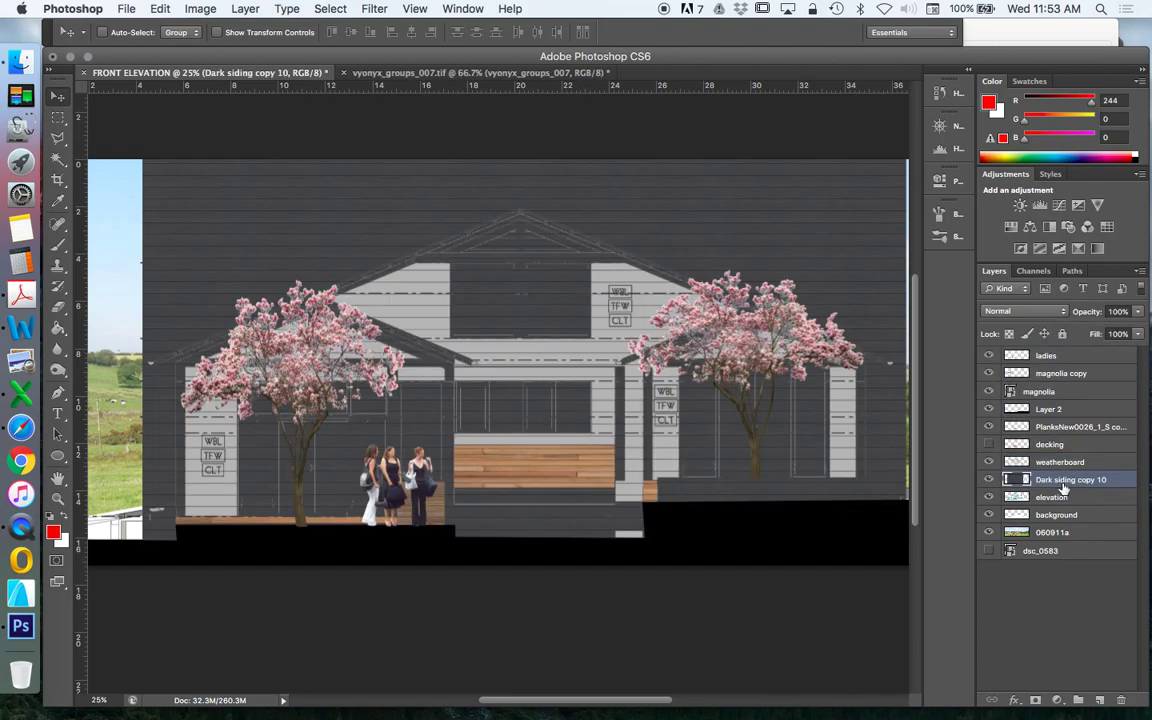
{"action": "left_click", "coordinate": [58, 160]}
{"action": "left_click", "coordinate": [117, 233]}
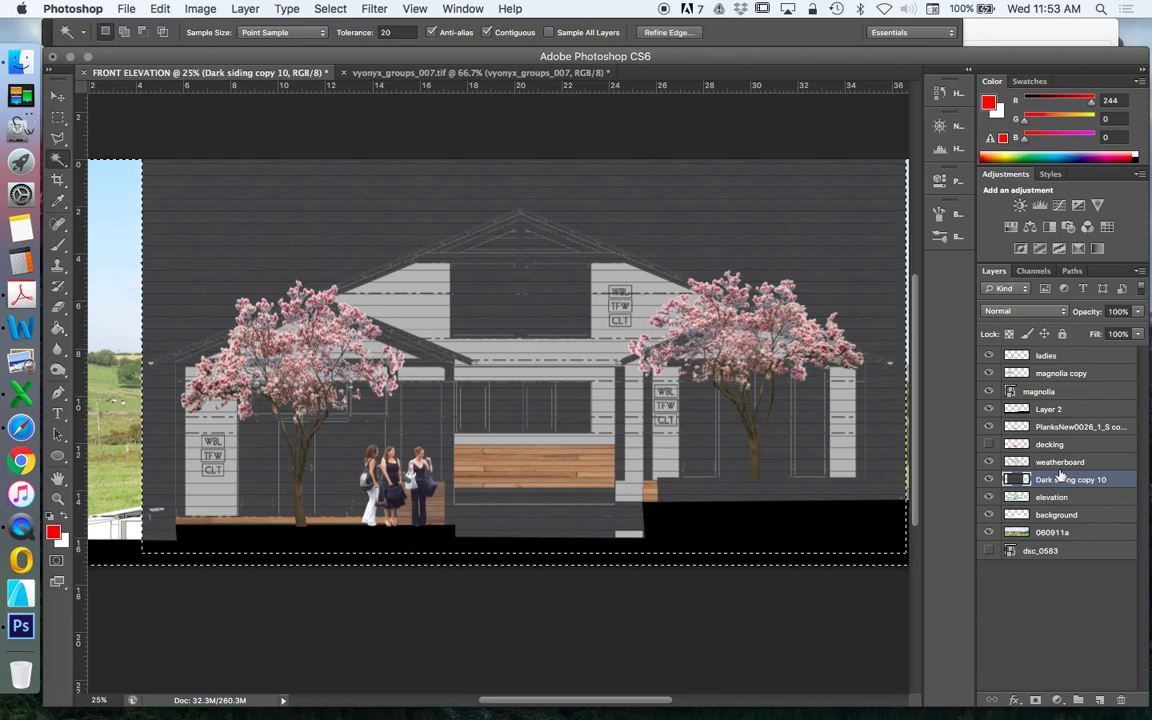
{"action": "left_click", "coordinate": [1060, 462]}
{"action": "key", "text": "super+d"}
Magic Wand the weatherboard wall and roof area and delete that region from Dark siding copy 10.
{"action": "left_click", "coordinate": [116, 257]}
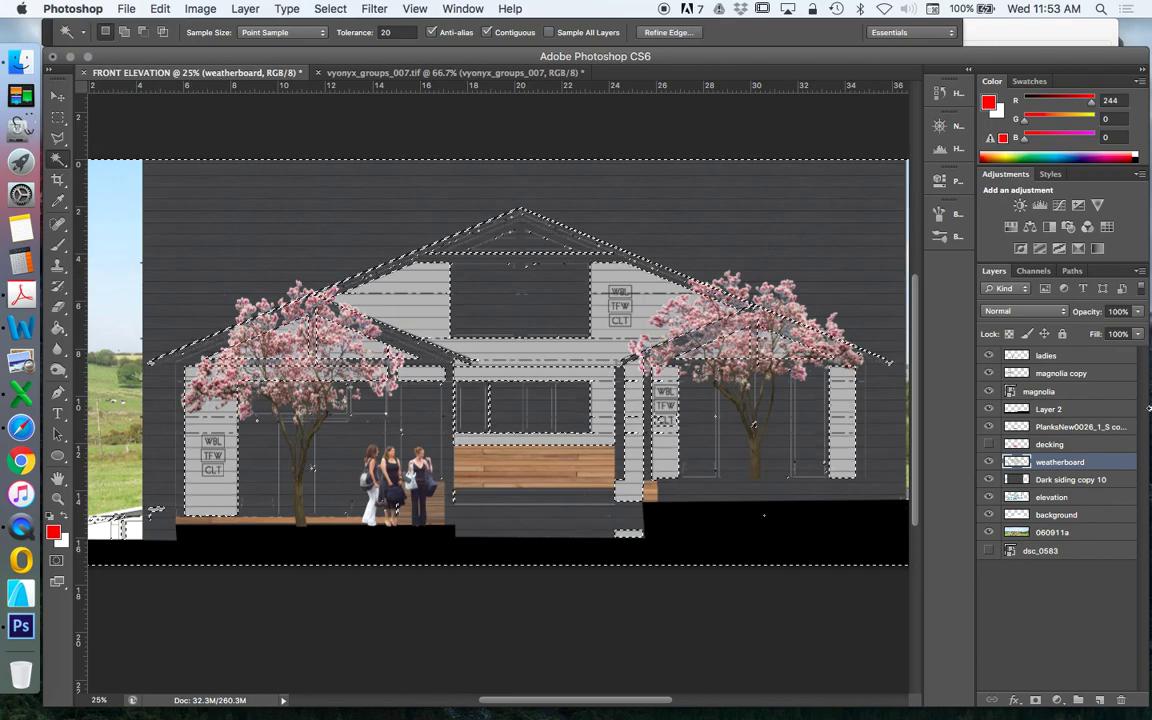
{"action": "left_click", "coordinate": [1068, 479]}
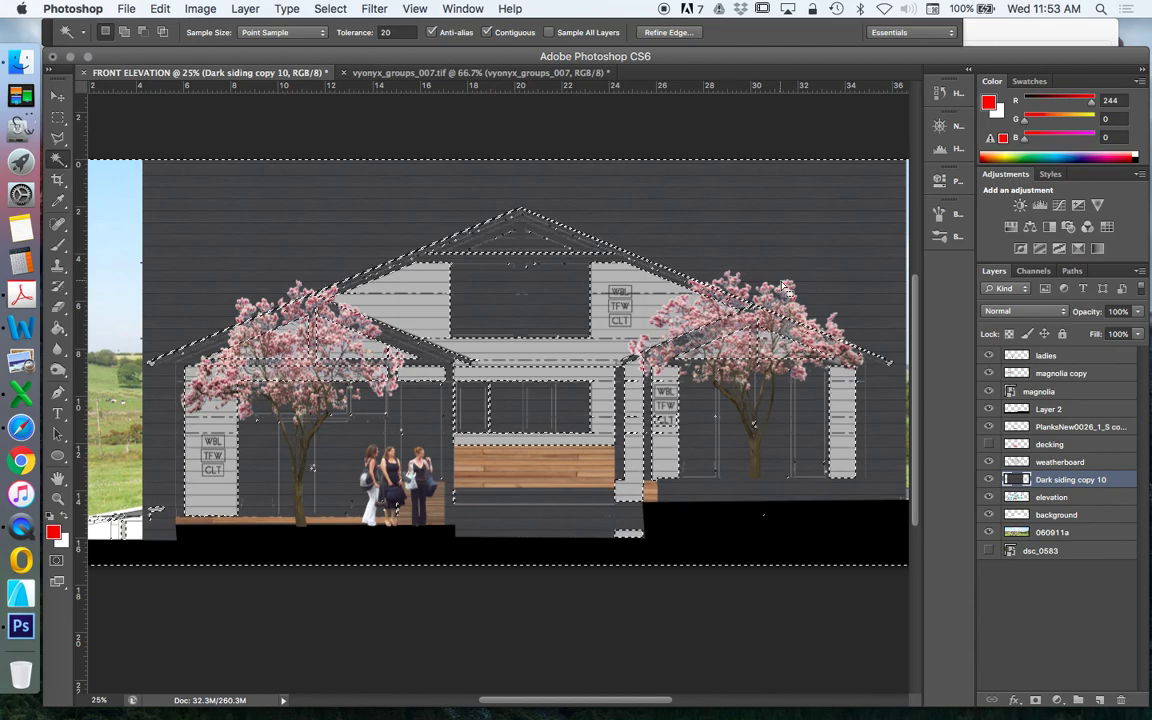
{"action": "key", "text": "Delete"}
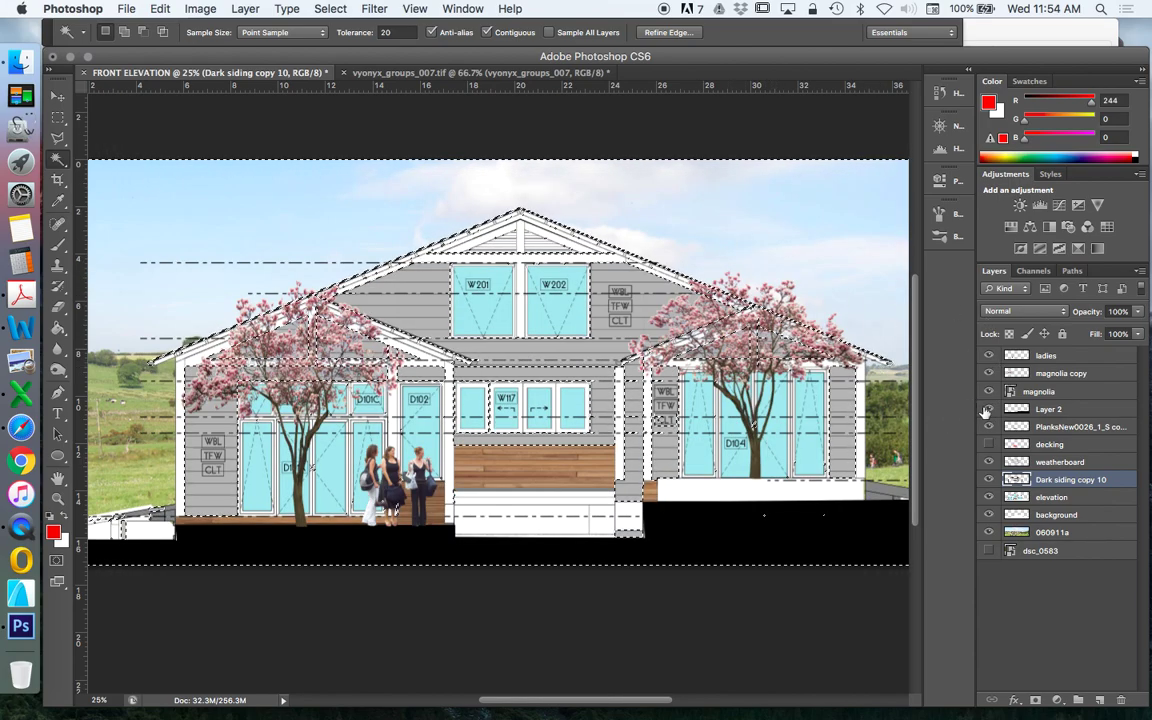
{"action": "key", "text": "super+d"}
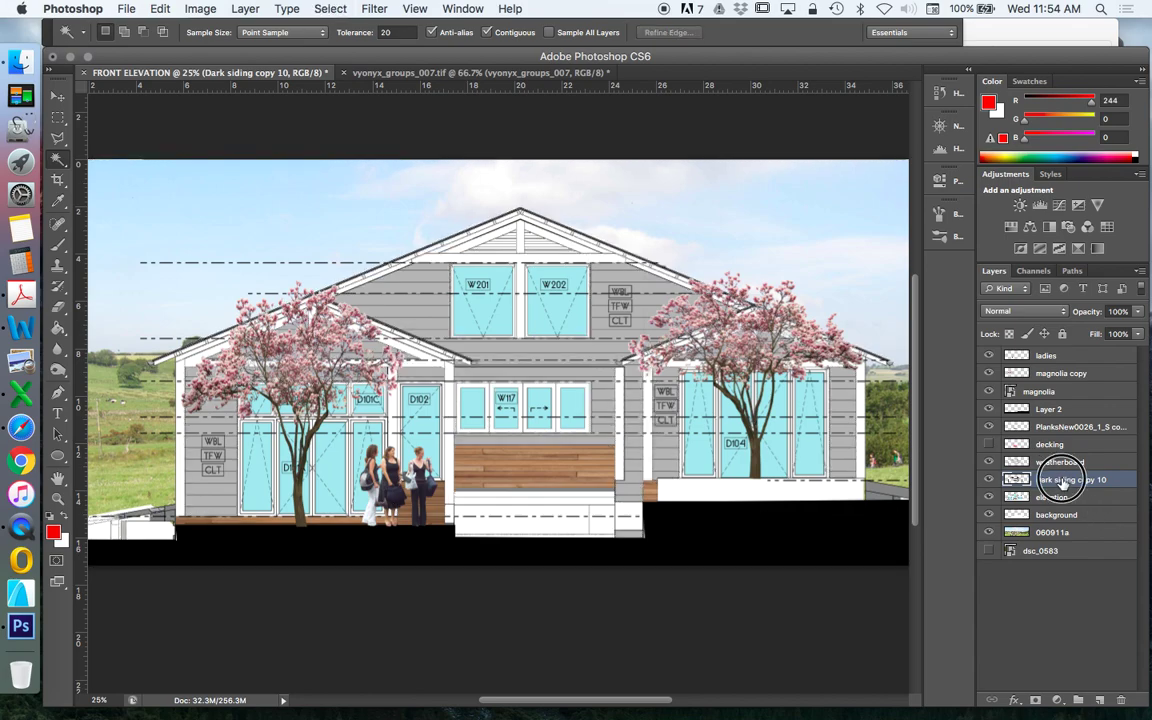
Move the siding layer above weatherboard and zoom to 200% on the siding beside the left window.
{"action": "left_click_drag", "start_coordinate": [1063, 484], "coordinate": [1061, 464]}
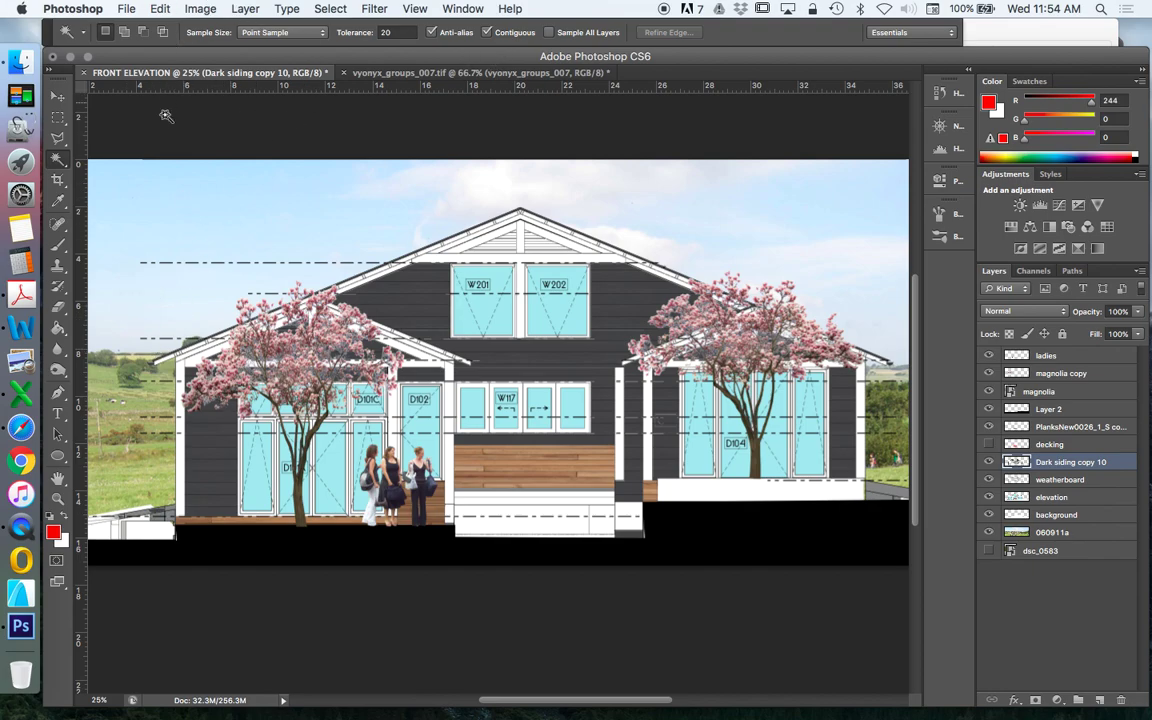
{"action": "key", "text": "z"}
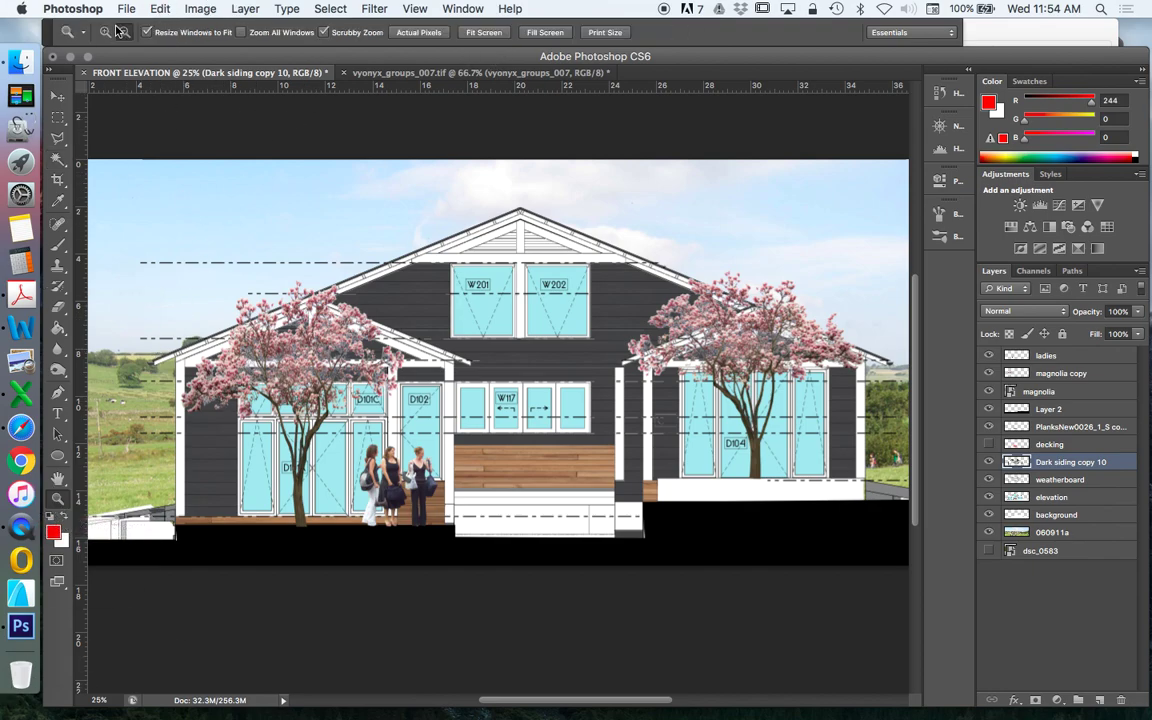
{"action": "left_click", "coordinate": [105, 32]}
{"action": "left_click_drag", "start_coordinate": [188, 471], "coordinate": [239, 285]}
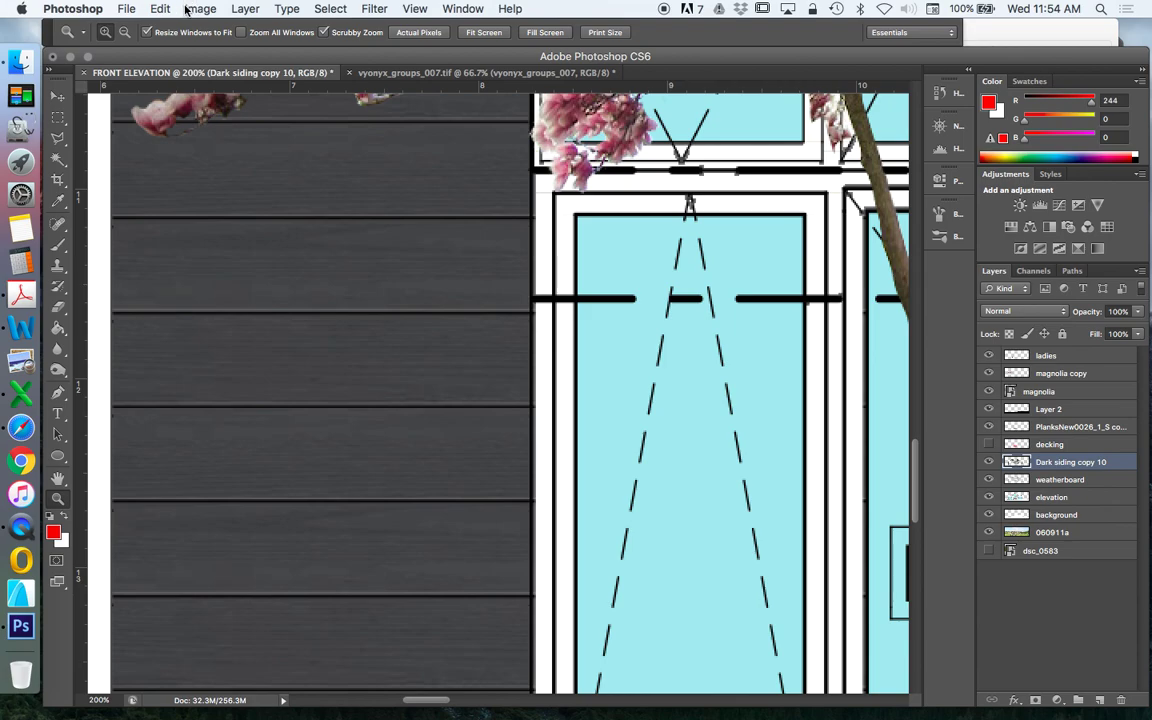
Apply Hue/Saturation with Lightness +33 to the dark siding.
{"action": "left_click", "coordinate": [215, 10]}
{"action": "mouse_move", "coordinate": [195, 57]}
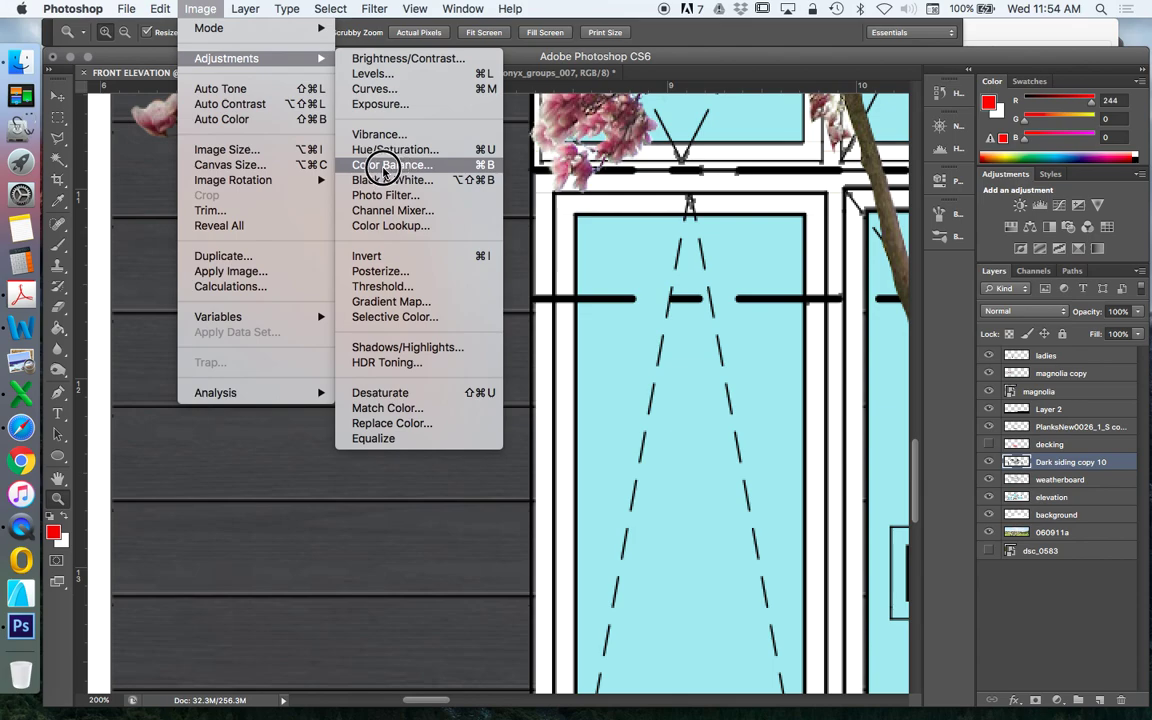
{"action": "left_click", "coordinate": [390, 151]}
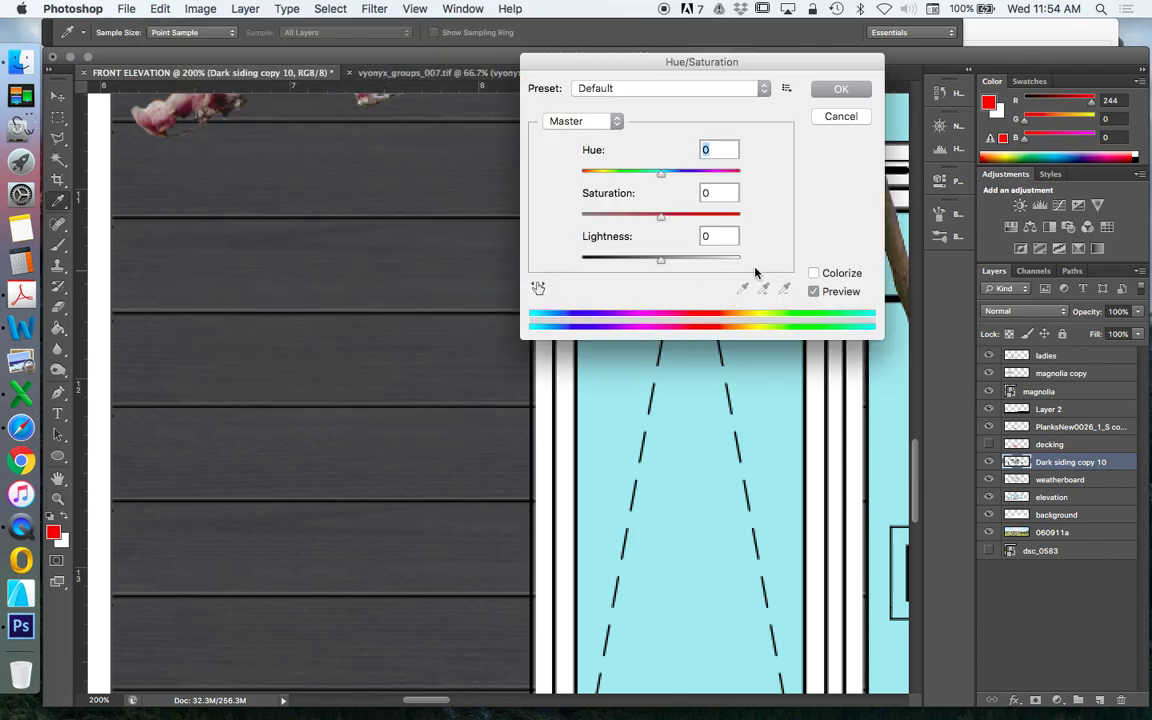
{"action": "left_click_drag", "start_coordinate": [660, 261], "coordinate": [687, 262]}
{"action": "left_click", "coordinate": [840, 90]}
Zoom out to 16.7% to show the whole elevation.
{"action": "key", "text": "z"}
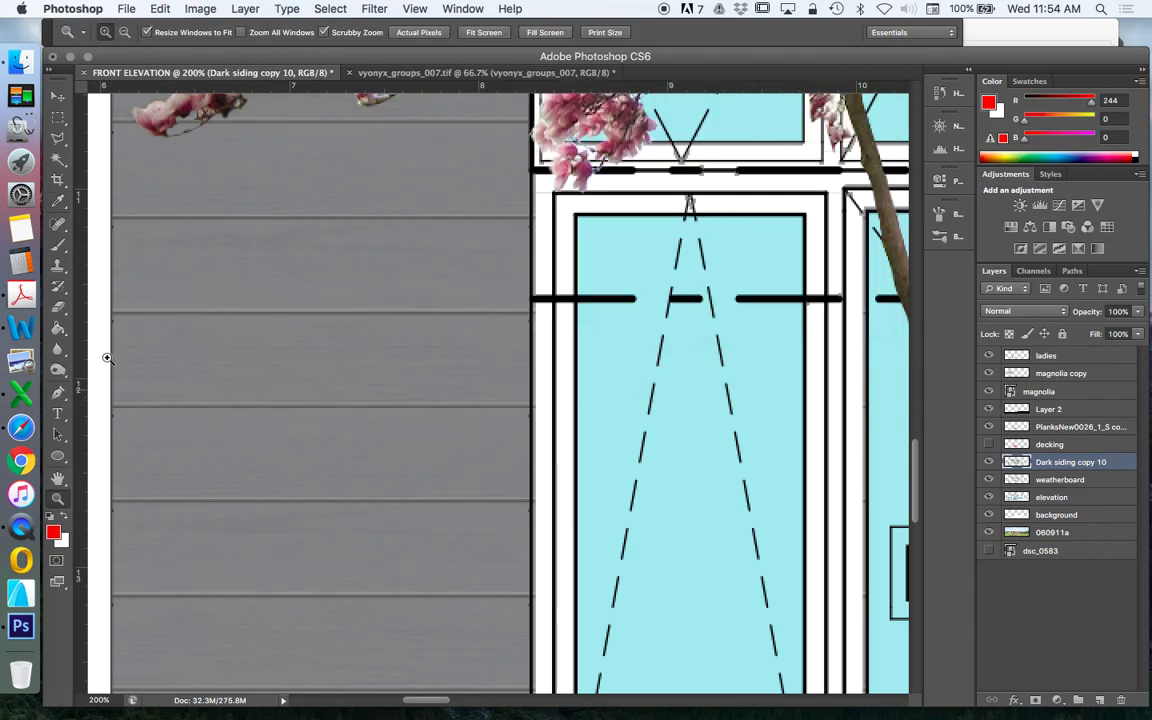
{"action": "left_click", "coordinate": [105, 32]}
{"action": "left_click", "coordinate": [272, 341]}
{"action": "left_click", "coordinate": [272, 341]}
{"action": "left_click", "coordinate": [272, 341]}
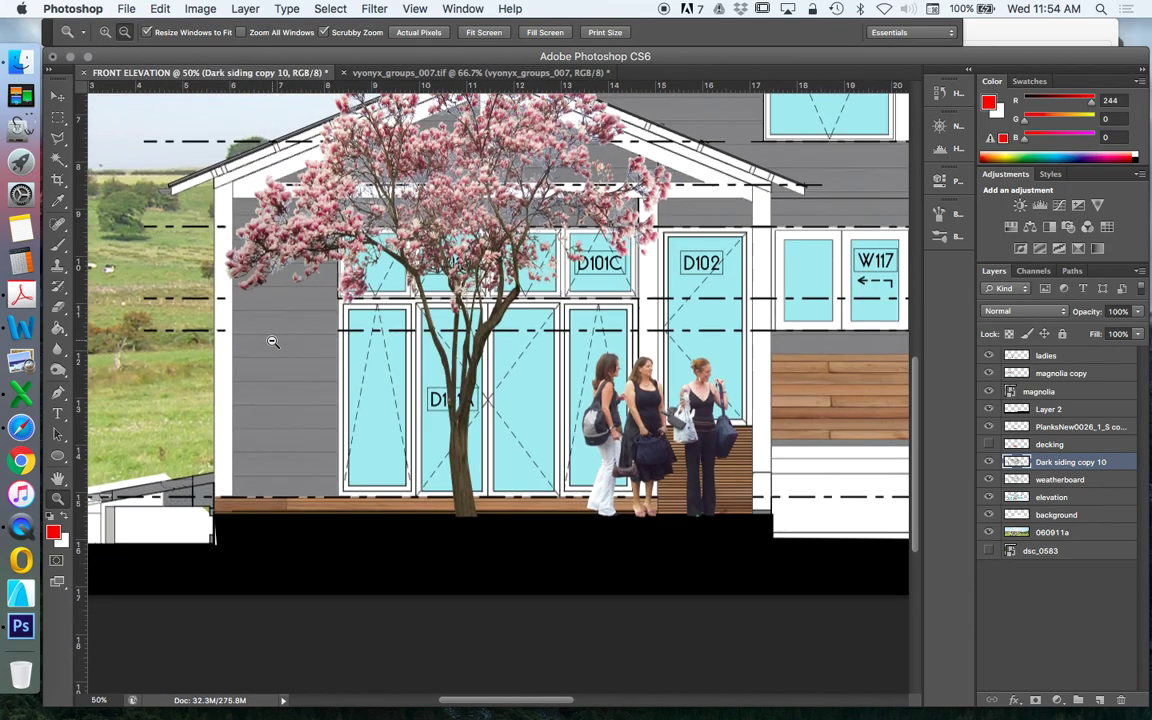
{"action": "left_click", "coordinate": [272, 341]}
{"action": "left_click", "coordinate": [272, 341]}
{"action": "left_click", "coordinate": [272, 341]}
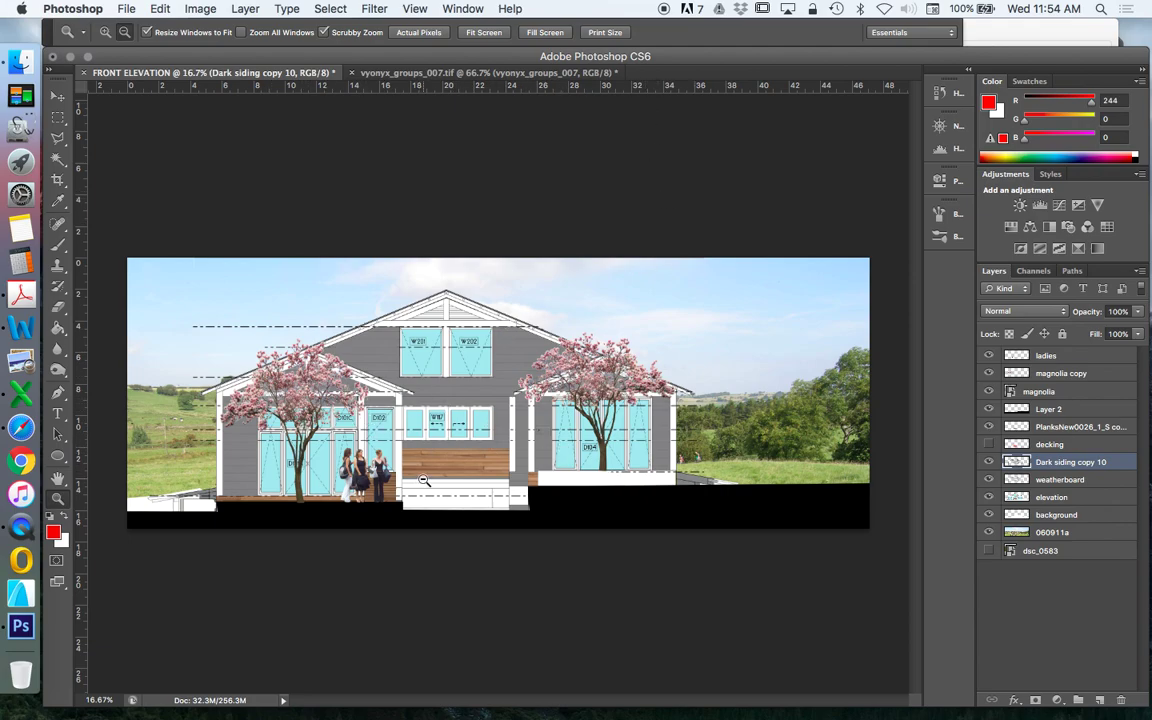
Raise the siding contrast to 100 with Brightness/Contrast.
{"action": "left_click", "coordinate": [195, 8]}
{"action": "left_click_drag", "start_coordinate": [213, 56], "coordinate": [385, 58]}
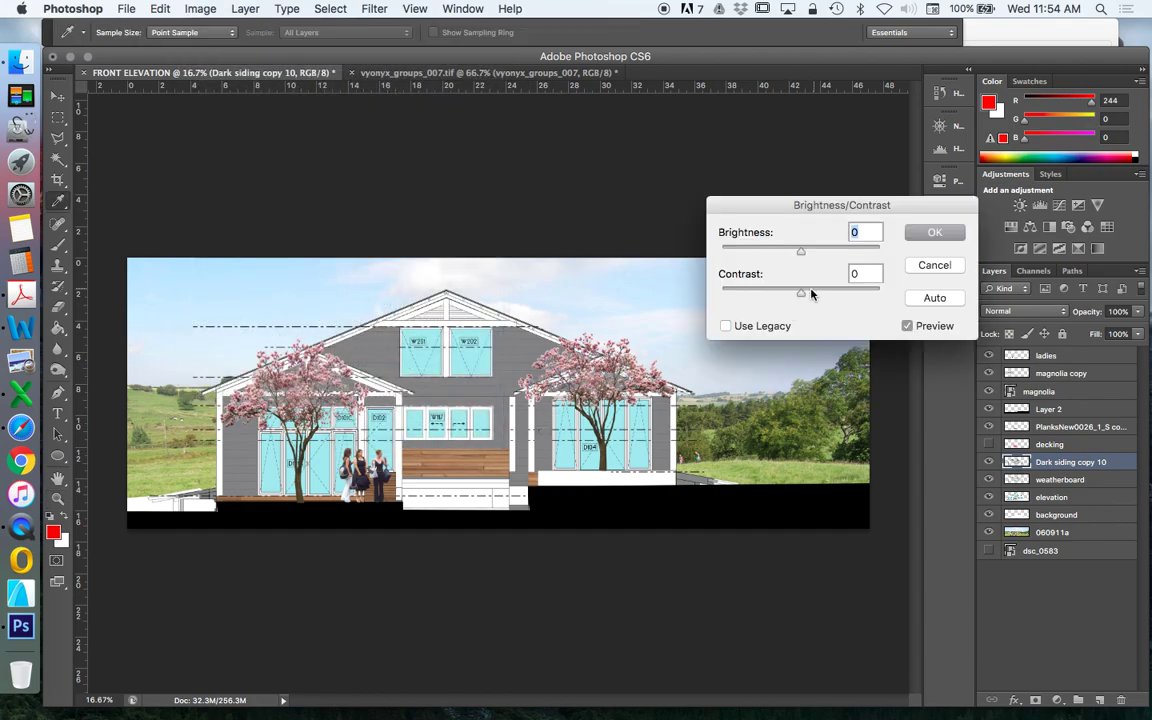
{"action": "left_click_drag", "start_coordinate": [810, 293], "coordinate": [886, 289]}
{"action": "left_click", "coordinate": [930, 232]}
Zoom in on the left siding to inspect the contrast, then zoom back out toward the whole house.
{"action": "key", "text": "z"}
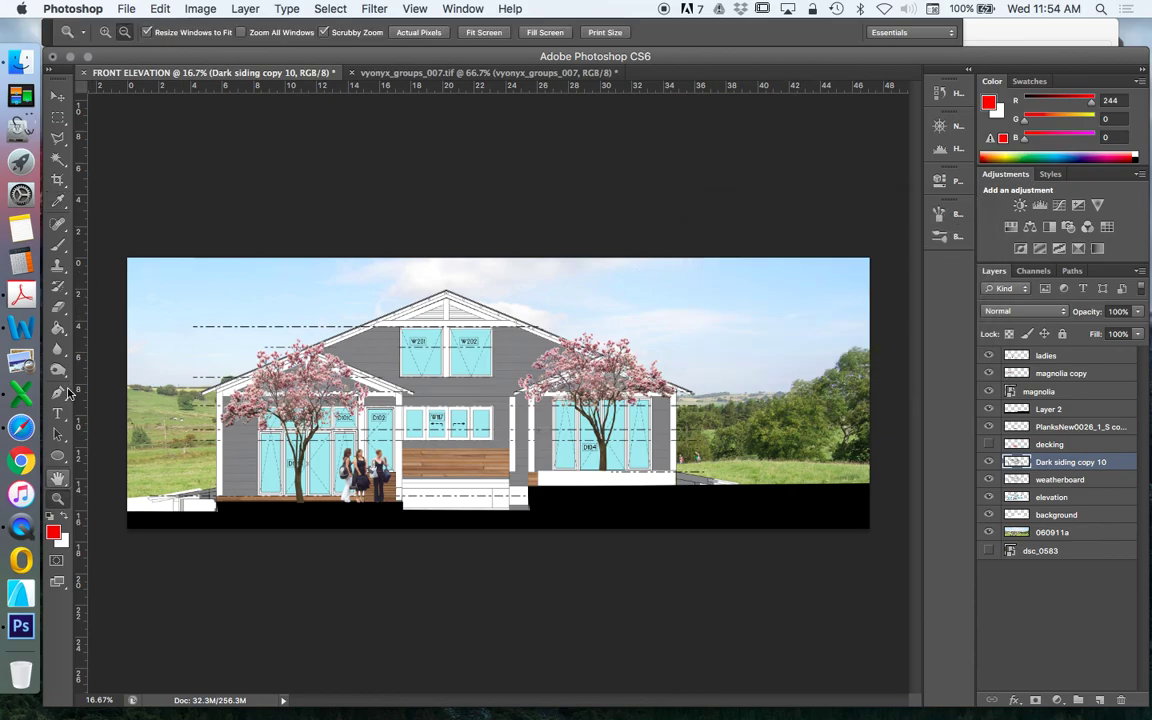
{"action": "left_click", "coordinate": [226, 468]}
{"action": "left_click", "coordinate": [226, 468]}
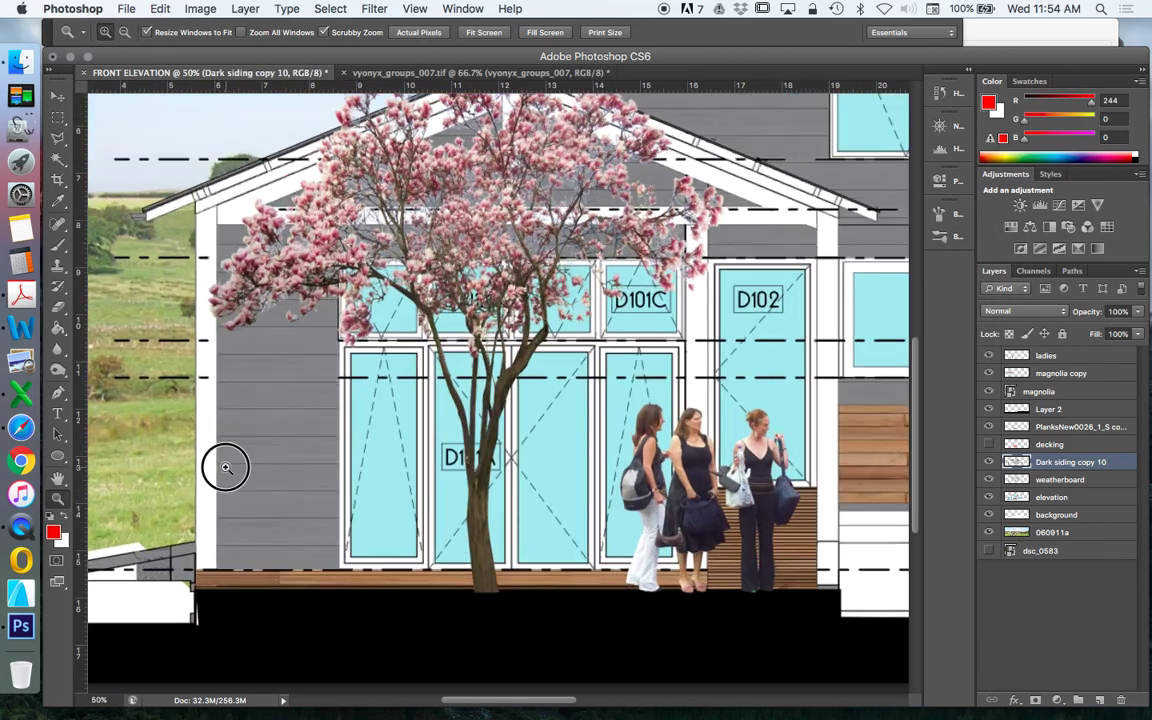
{"action": "left_click", "coordinate": [226, 468]}
{"action": "left_click", "coordinate": [127, 34]}
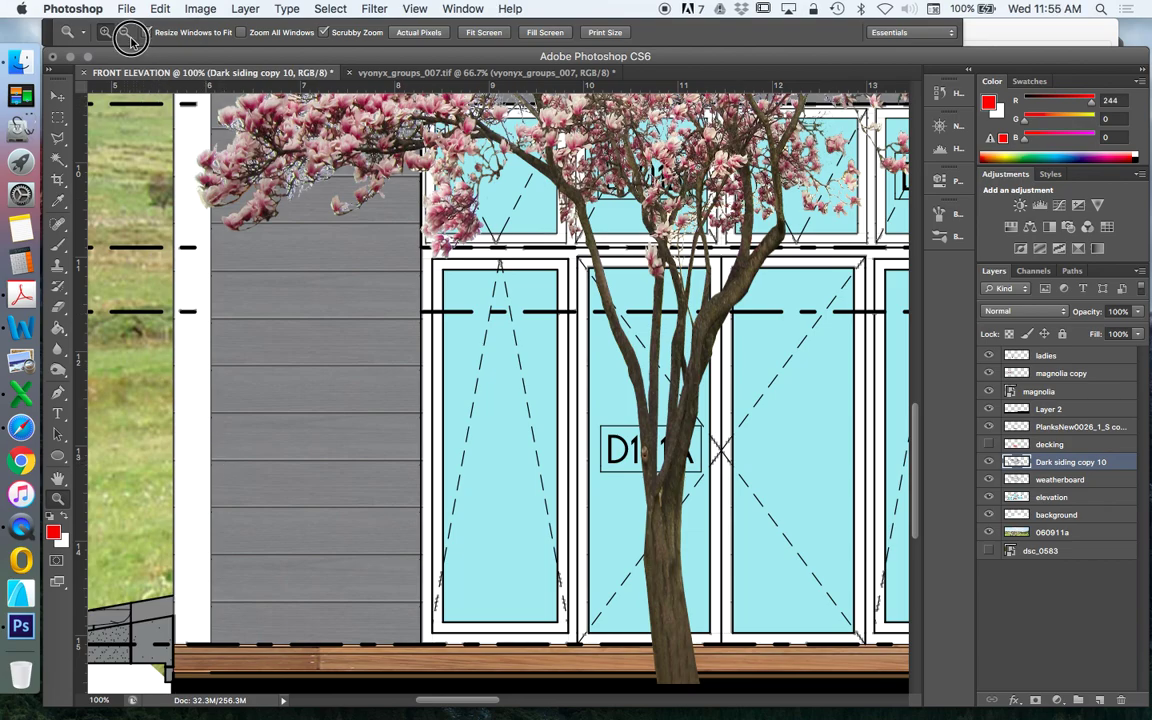
{"action": "left_click", "coordinate": [224, 458]}
{"action": "left_click", "coordinate": [224, 458]}
{"action": "left_click", "coordinate": [224, 458]}
{"action": "left_click", "coordinate": [224, 458]}
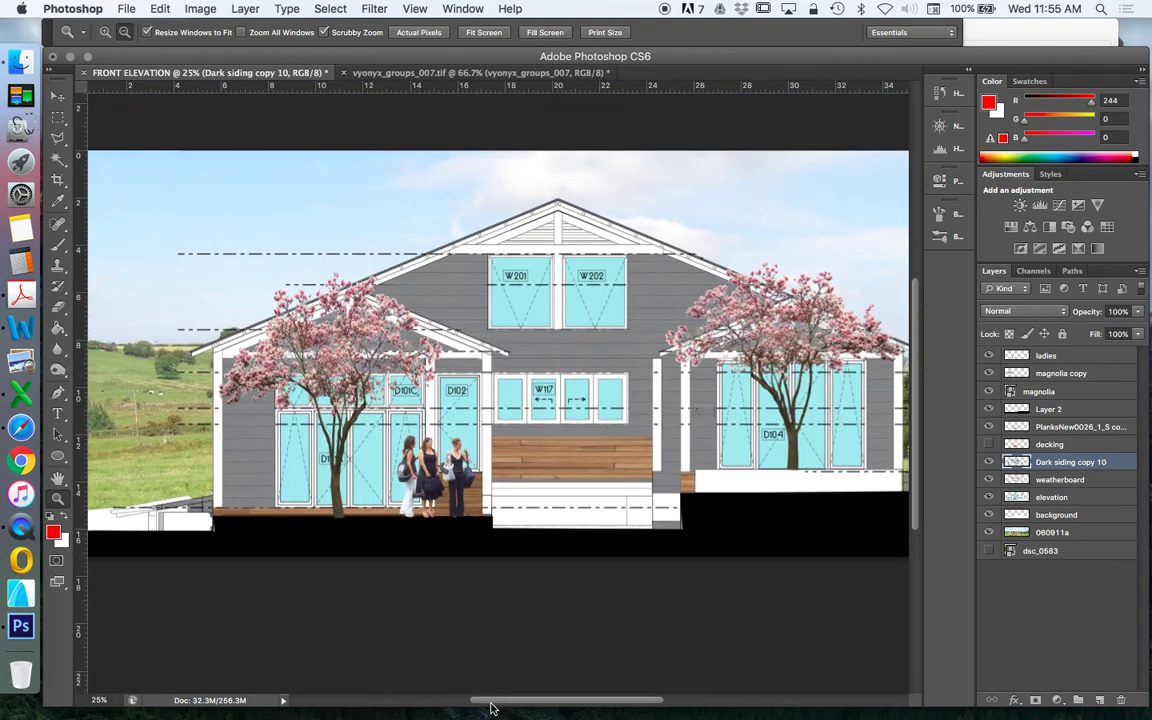
{"action": "left_click_drag", "start_coordinate": [490, 707], "coordinate": [512, 700]}
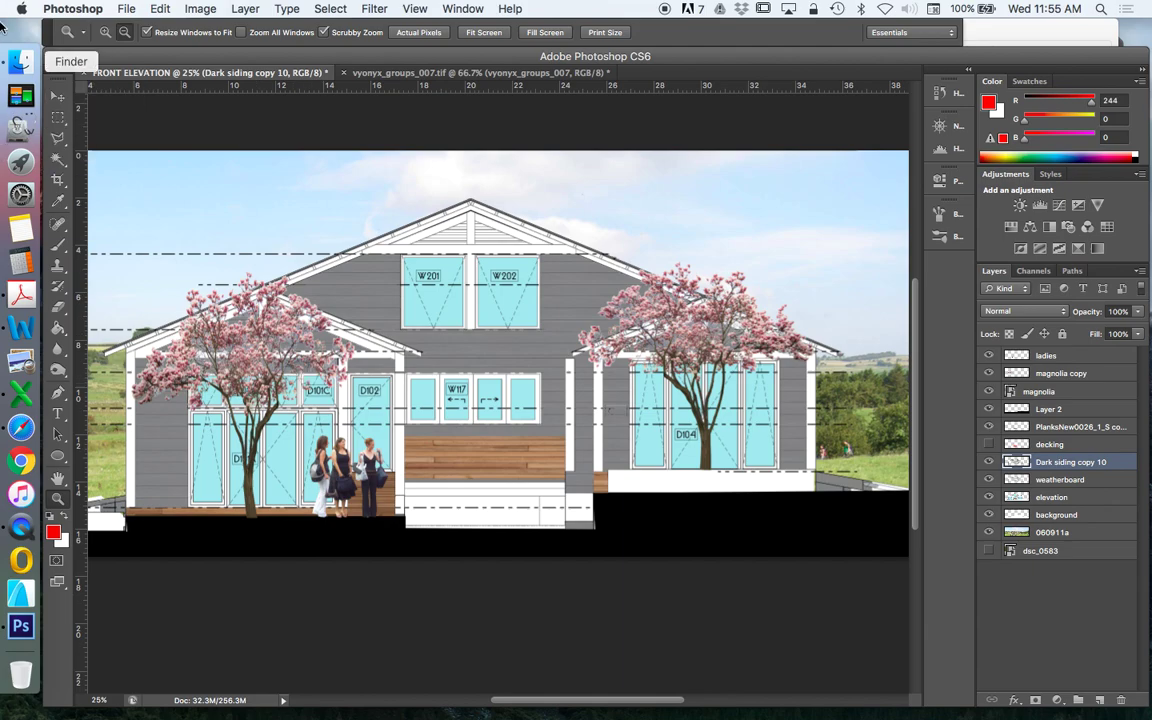
Select the elevation layer and open the sky folder under TEXTURES in Finder.
{"action": "left_click", "coordinate": [1058, 498]}
{"action": "left_click", "coordinate": [57, 158]}
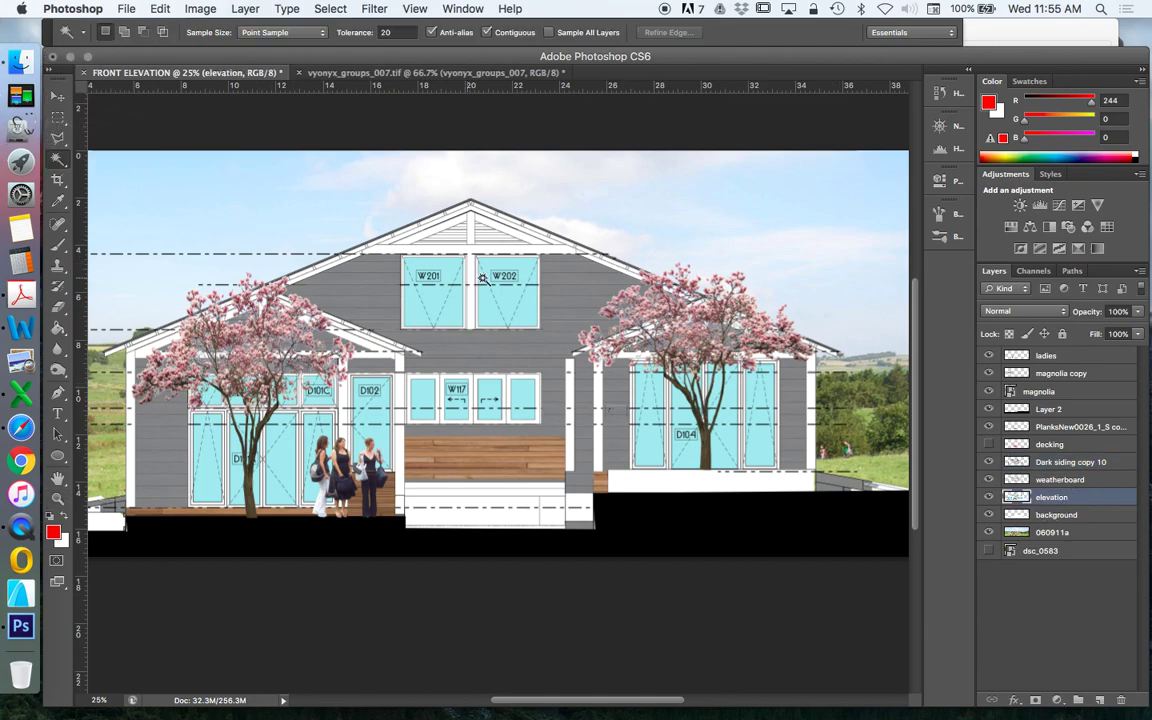
{"action": "left_click", "coordinate": [20, 62]}
{"action": "left_click", "coordinate": [393, 49]}
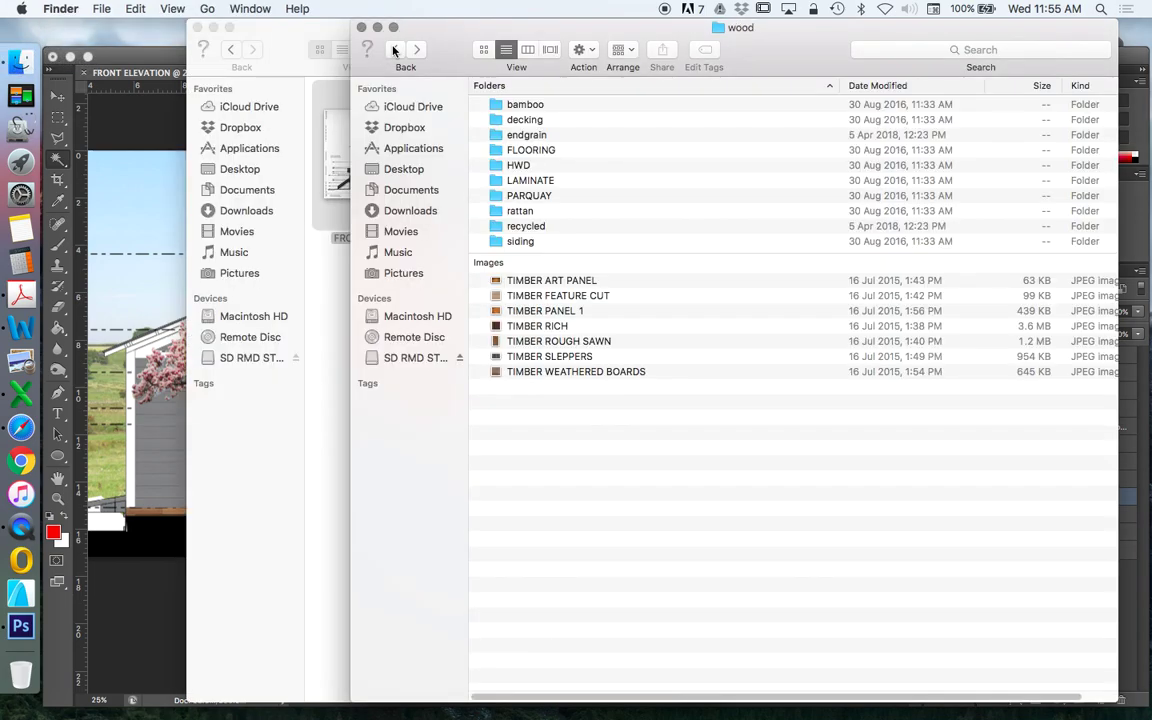
{"action": "left_click", "coordinate": [393, 49]}
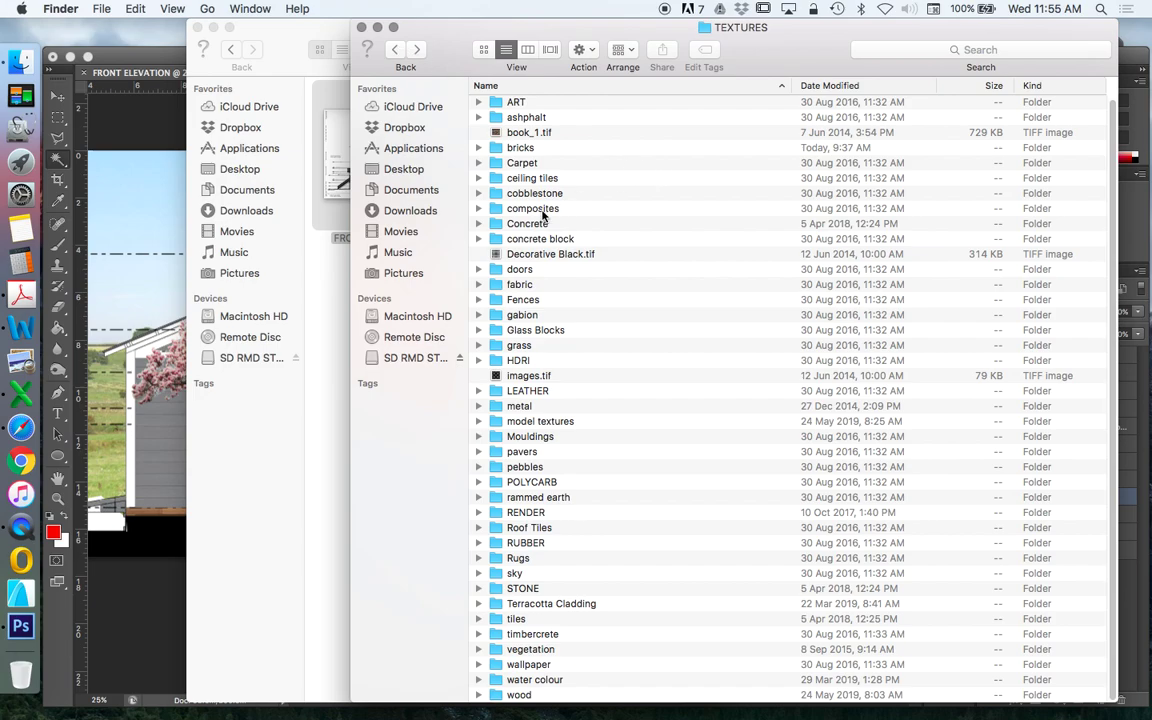
{"action": "double_click", "coordinate": [500, 573]}
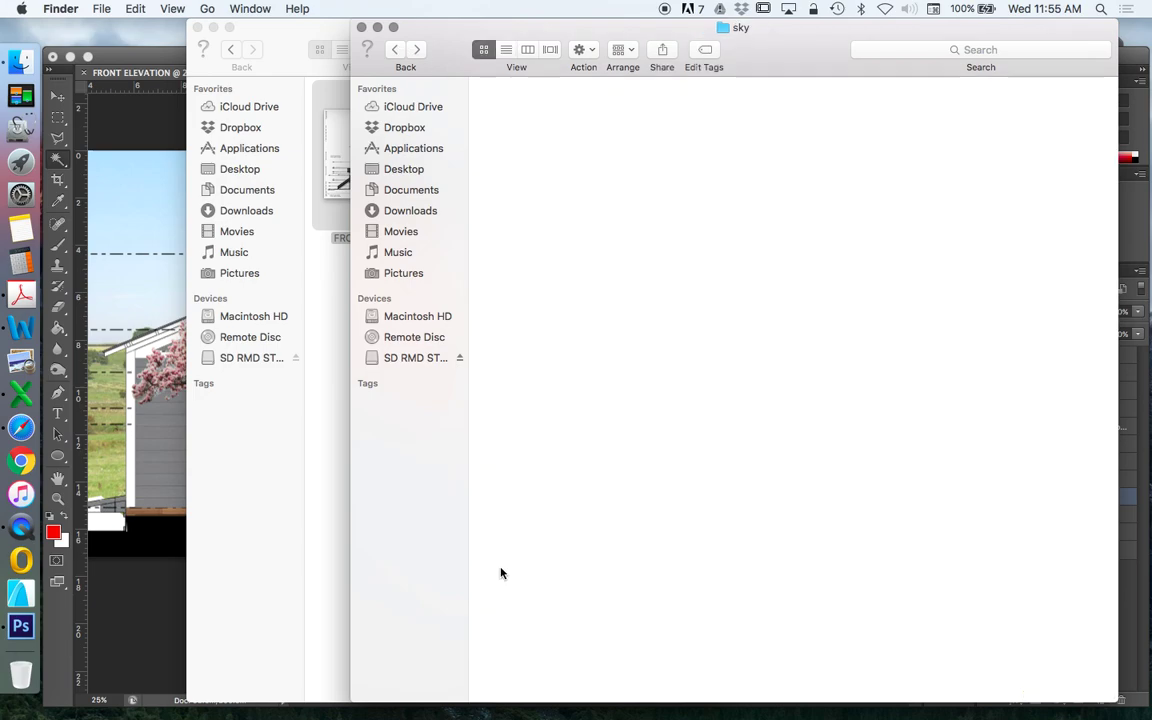
Place Sky.jpg into the document, shifted left and enlarged over the elevation.
{"action": "left_click_drag", "start_coordinate": [795, 147], "coordinate": [142, 305]}
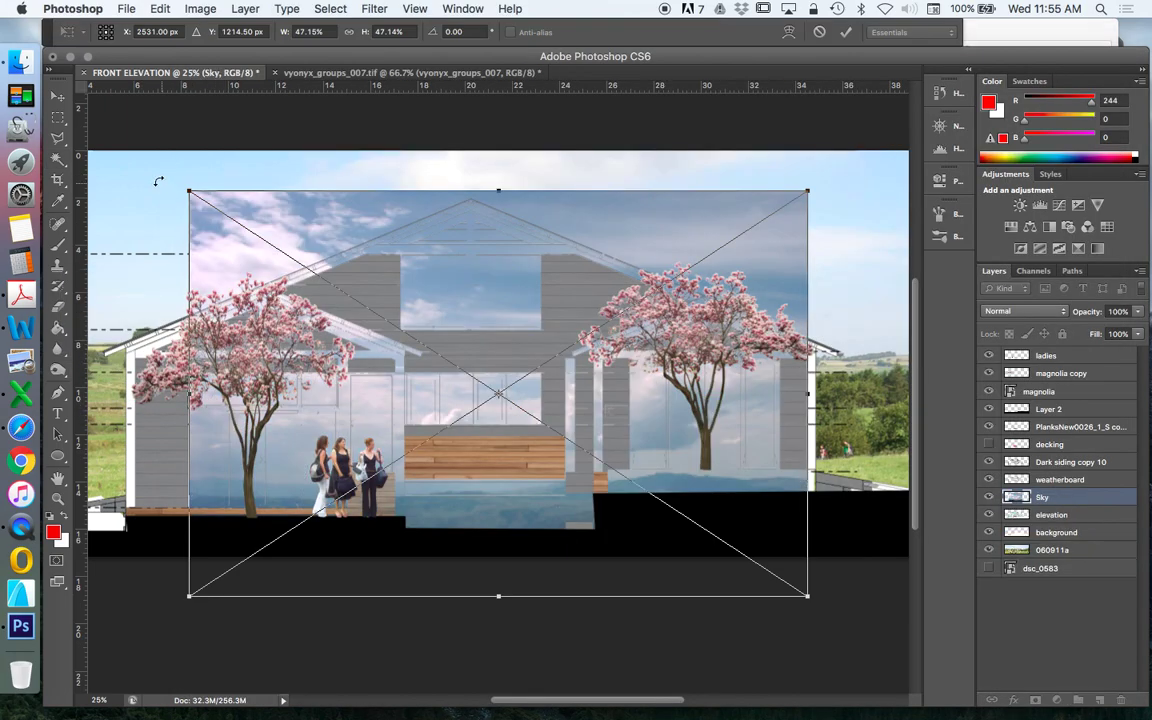
{"action": "left_click_drag", "start_coordinate": [220, 287], "coordinate": [139, 275]}
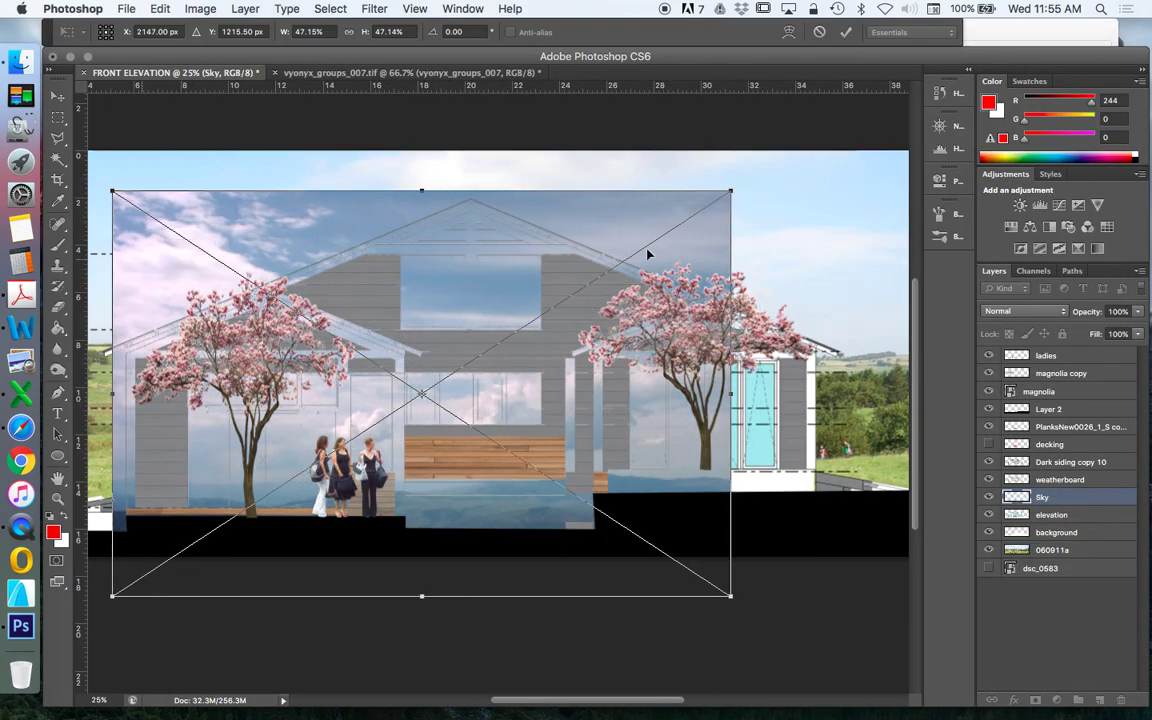
{"action": "left_click_drag", "start_coordinate": [735, 200], "coordinate": [856, 185]}
{"action": "left_click", "coordinate": [58, 96]}
{"action": "left_click", "coordinate": [728, 261]}
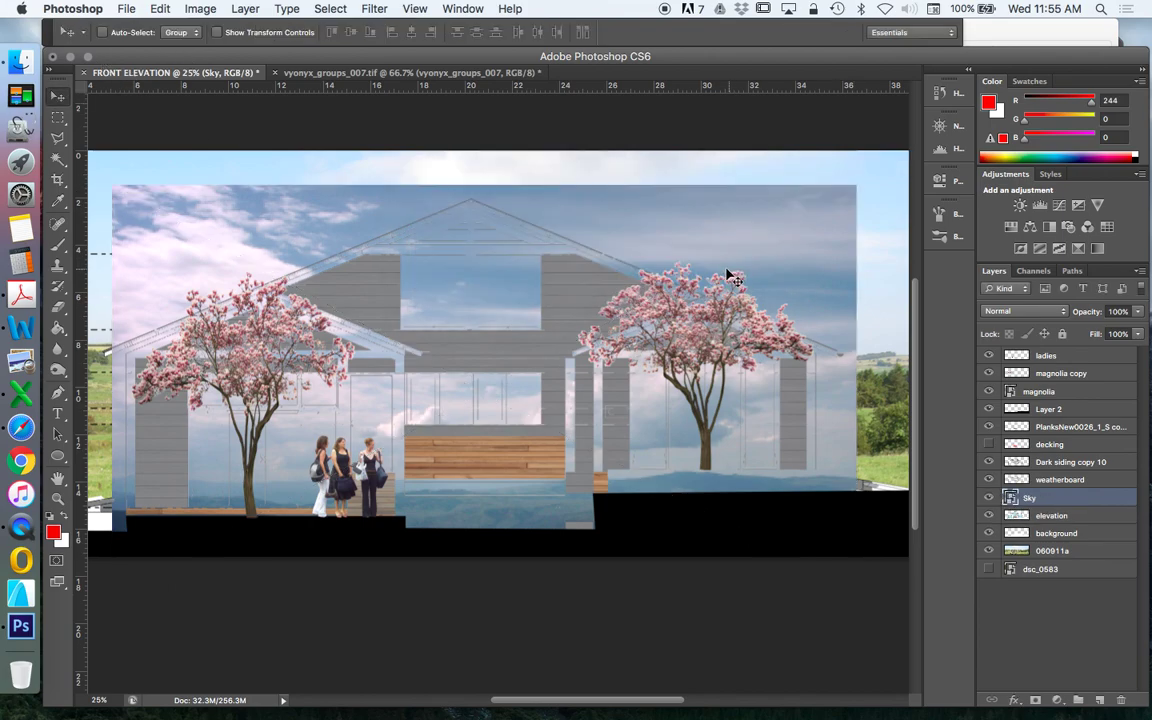
Bring up the Image > Adjustments list for the Sky layer, passing over the layer options.
{"action": "left_click", "coordinate": [200, 9]}
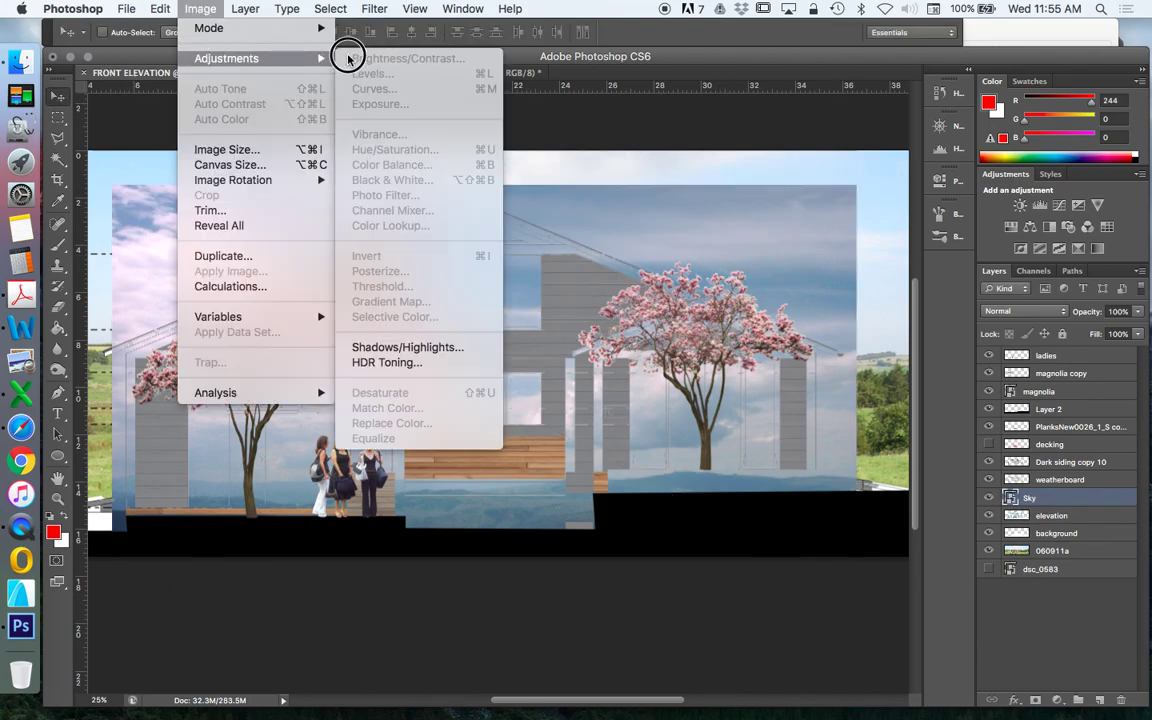
{"action": "left_click", "coordinate": [550, 211]}
{"action": "right_click", "coordinate": [1034, 497]}
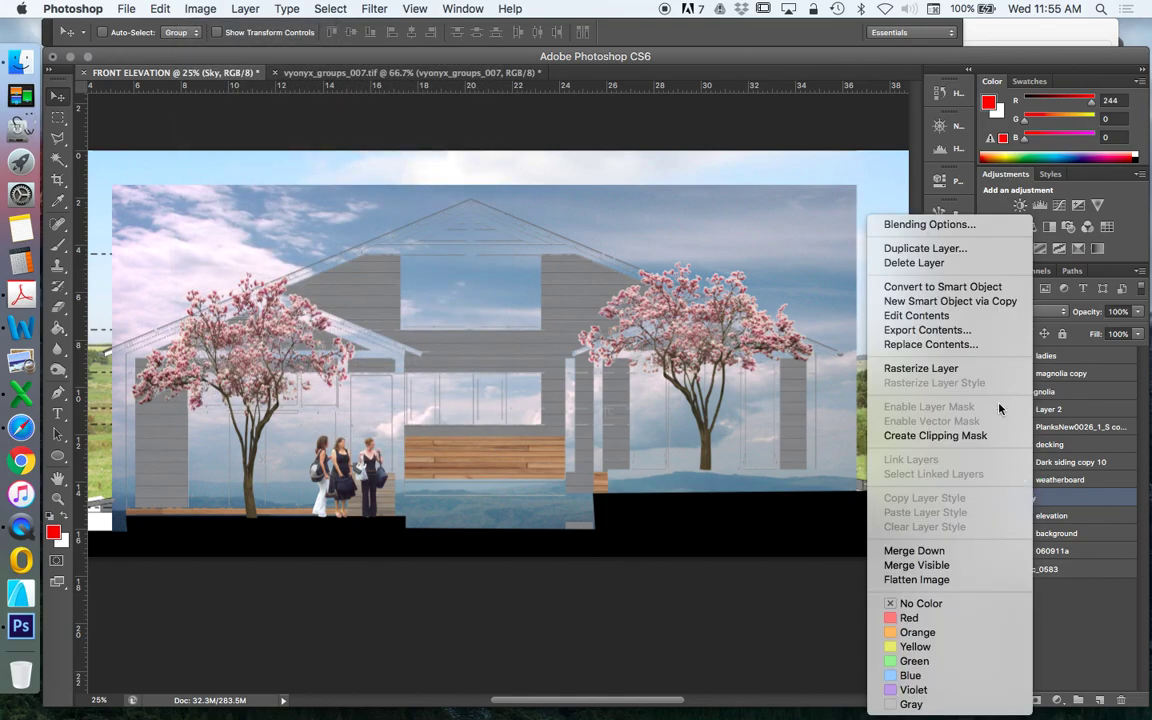
{"action": "left_click", "coordinate": [863, 334]}
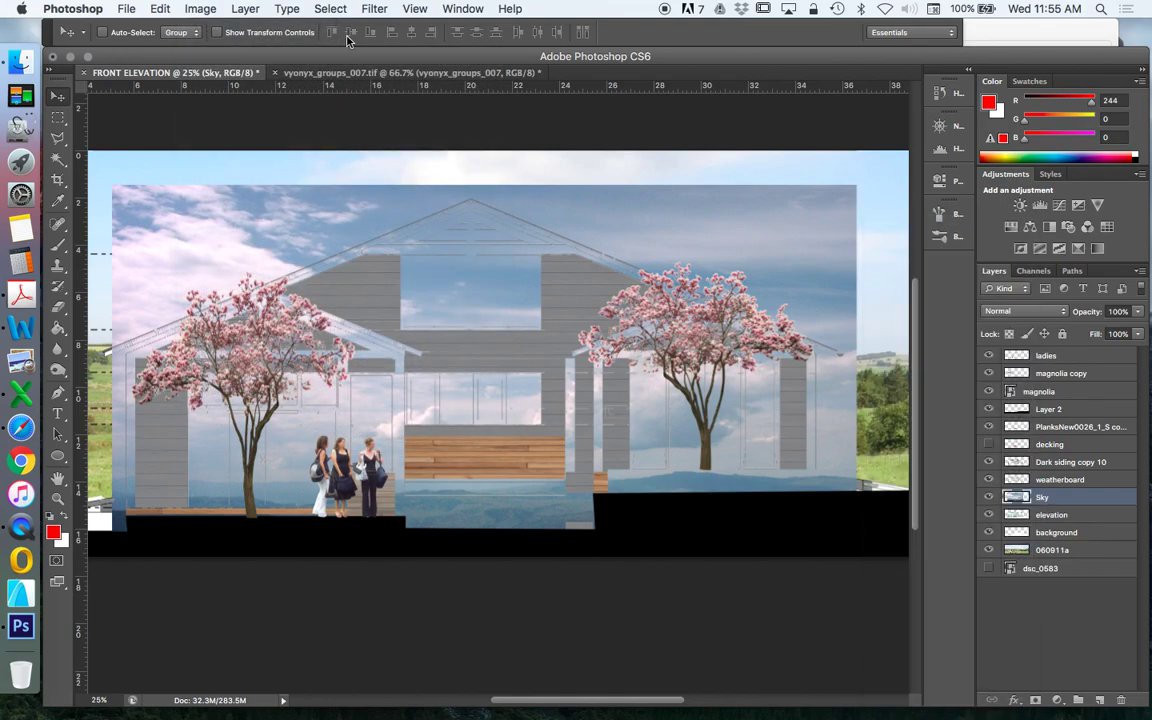
{"action": "left_click", "coordinate": [200, 8]}
{"action": "mouse_move", "coordinate": [206, 56]}
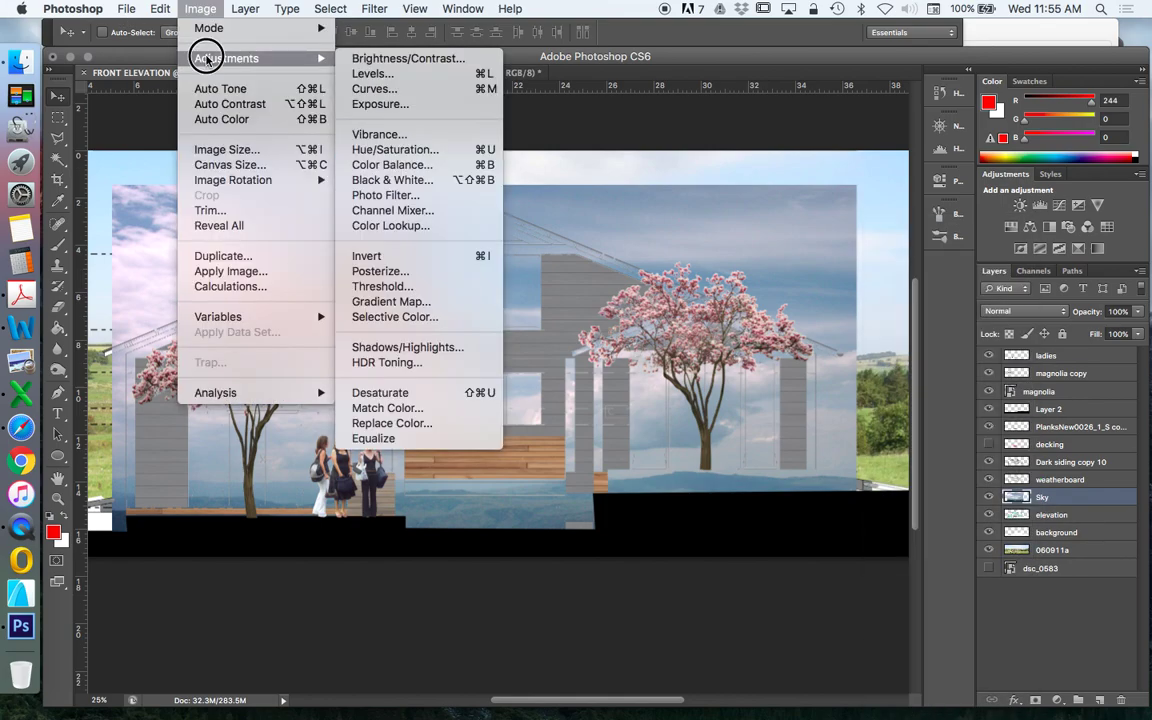
Shift the sky's Color Balance toward cyan (-38) and move the Sky layer beneath elevation.
{"action": "left_click", "coordinate": [407, 168]}
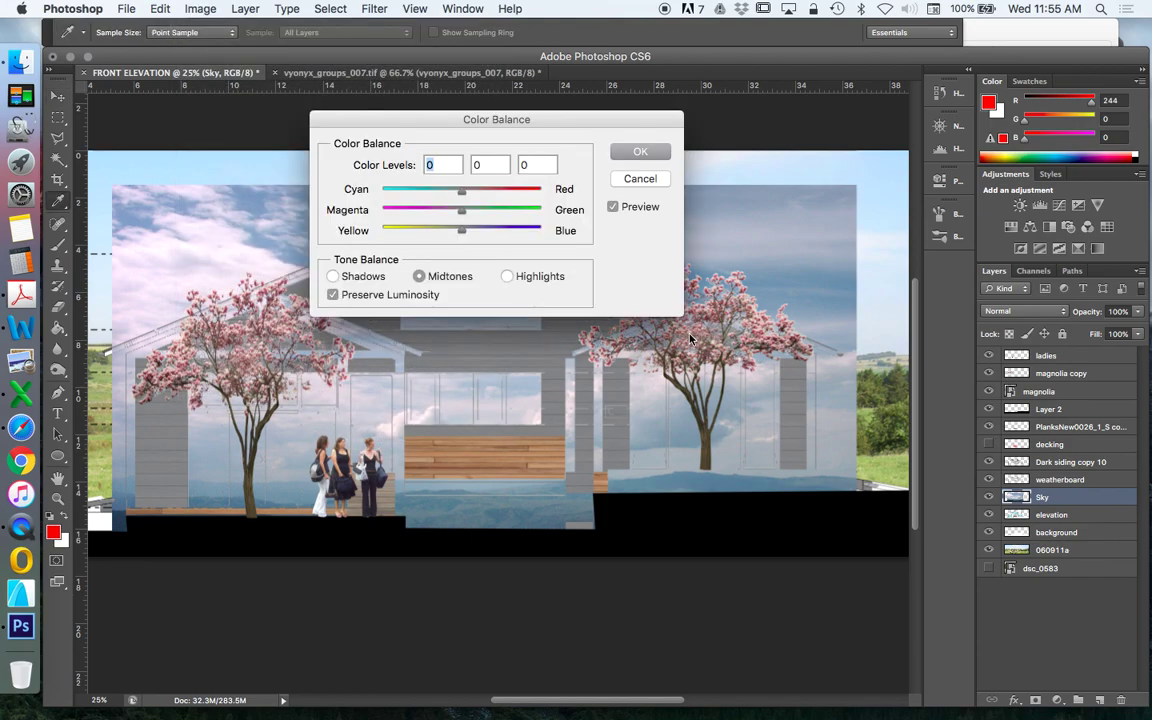
{"action": "left_click_drag", "start_coordinate": [465, 194], "coordinate": [422, 195]}
{"action": "left_click", "coordinate": [651, 151]}
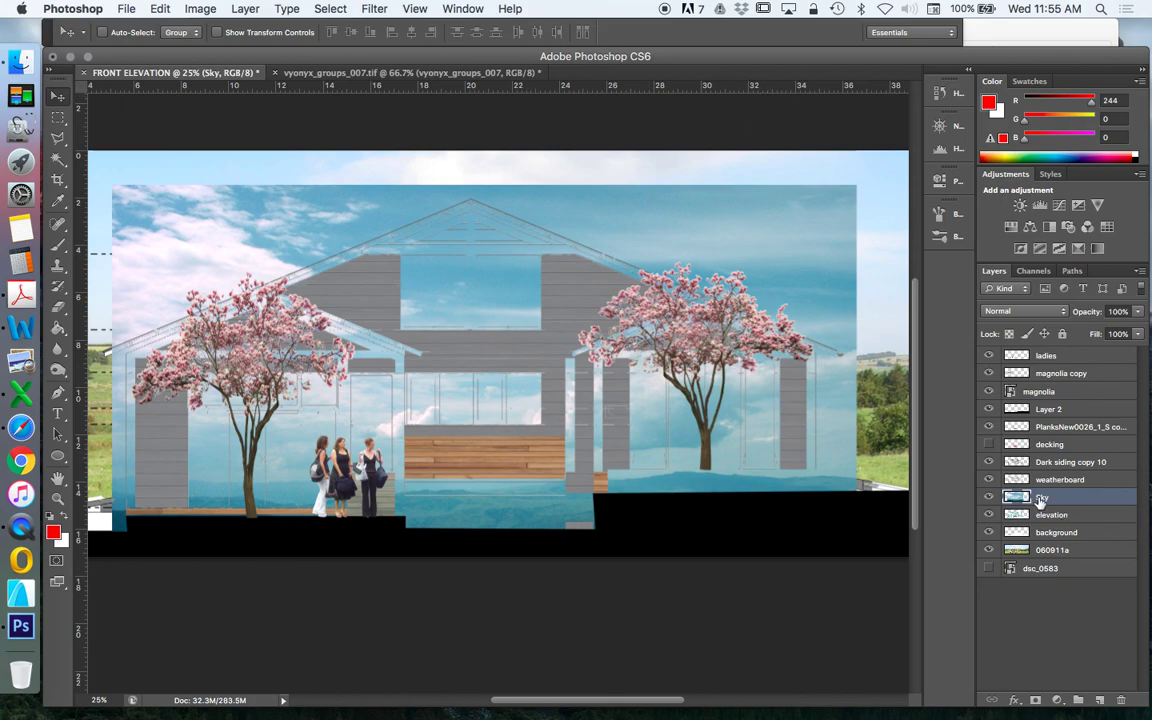
{"action": "left_click_drag", "start_coordinate": [1040, 500], "coordinate": [1047, 524]}
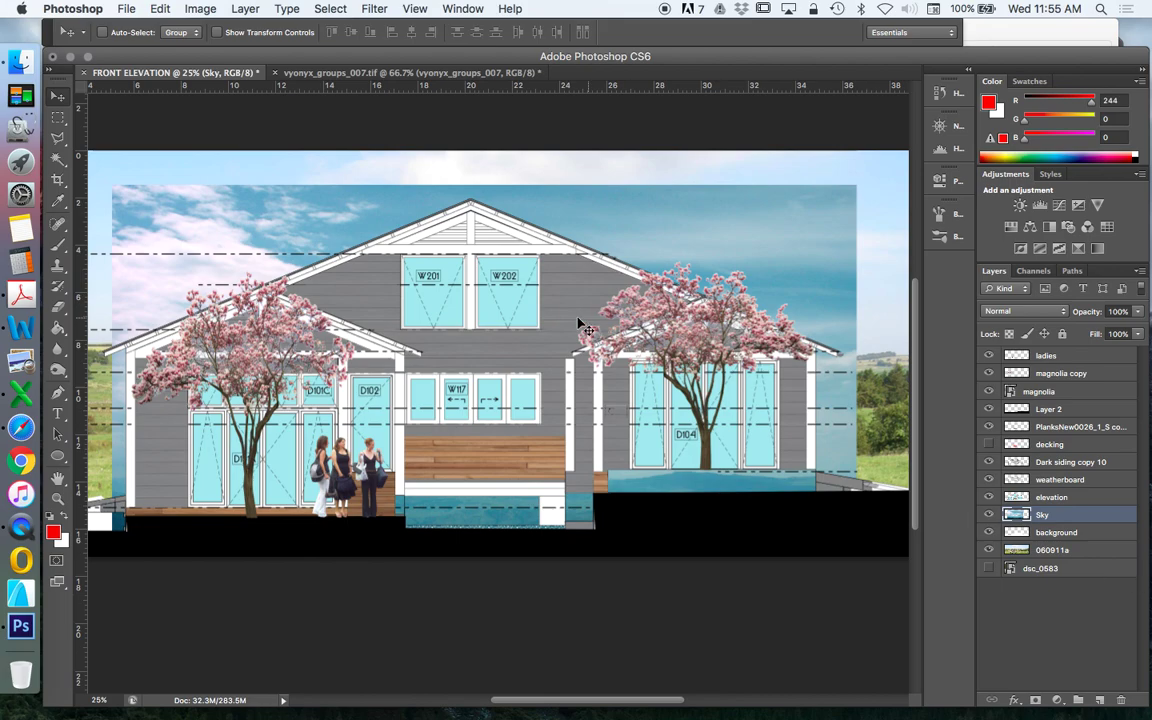
Magic Wand the W202 pane on the elevation layer and extend to all similar window panes.
{"action": "left_click", "coordinate": [58, 158]}
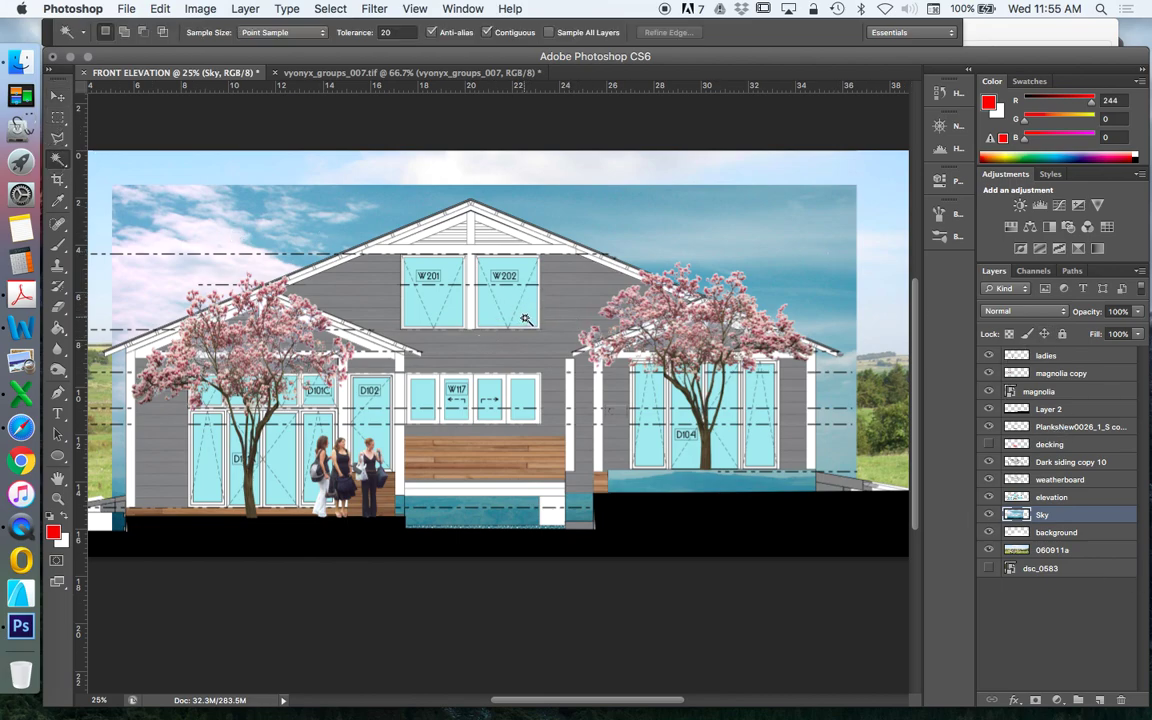
{"action": "left_click", "coordinate": [1066, 499]}
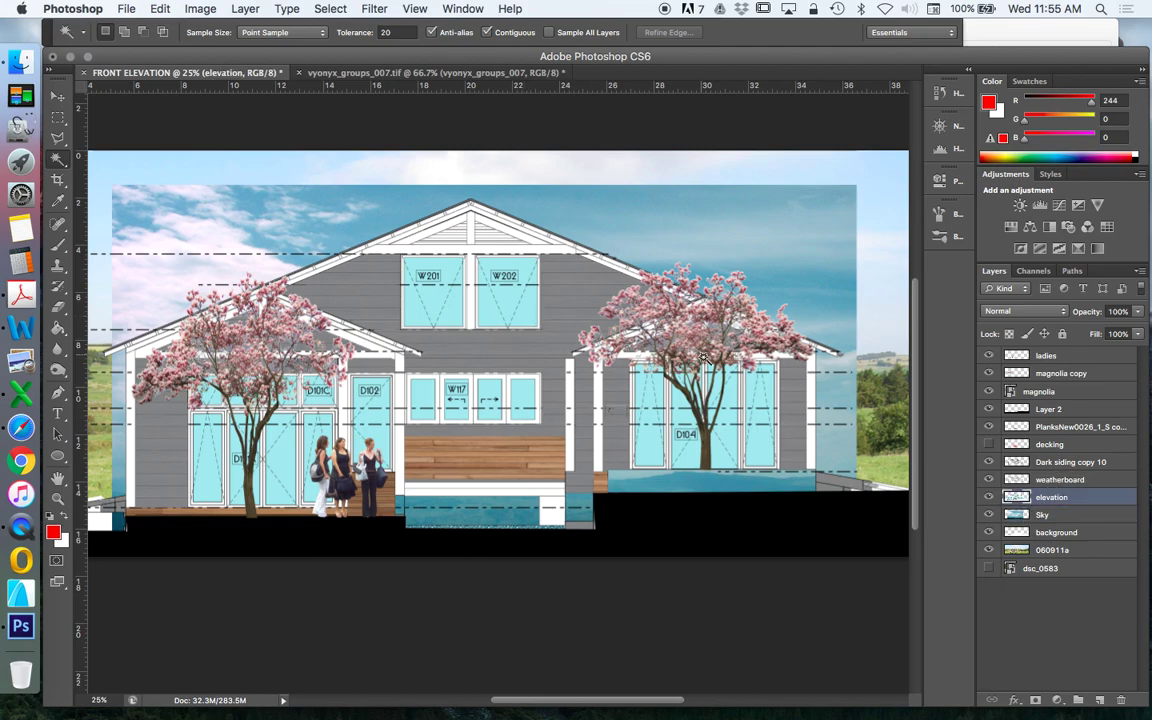
{"action": "left_click", "coordinate": [530, 318]}
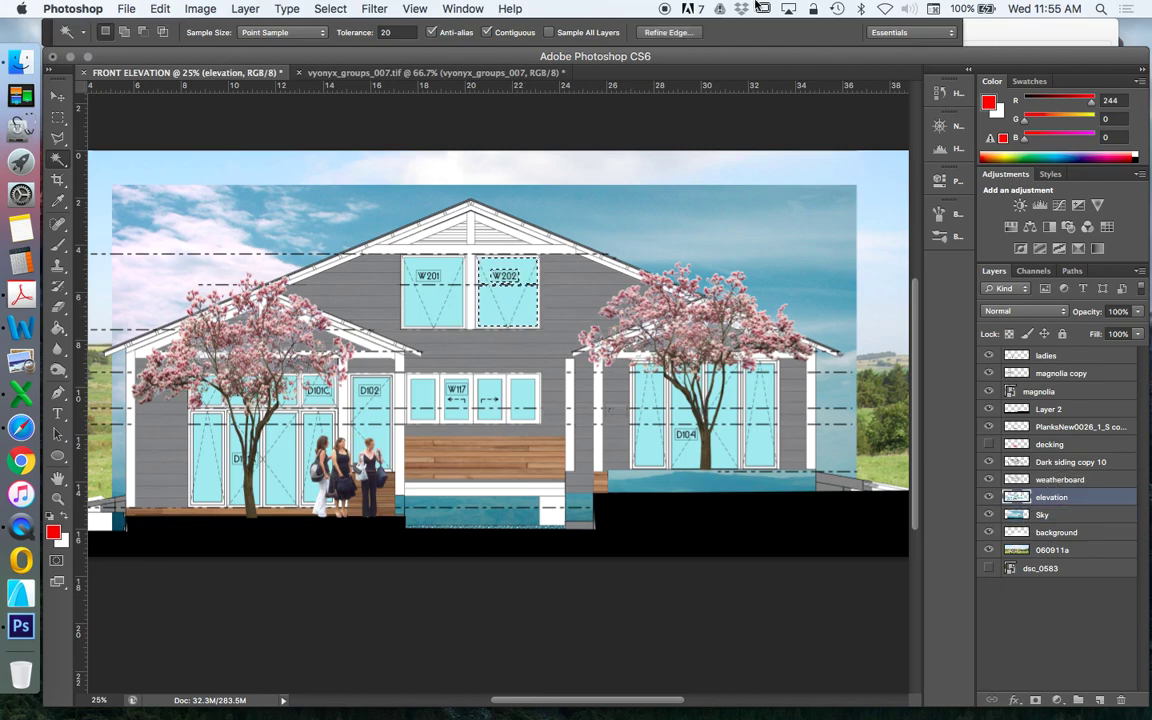
{"action": "left_click", "coordinate": [328, 9]}
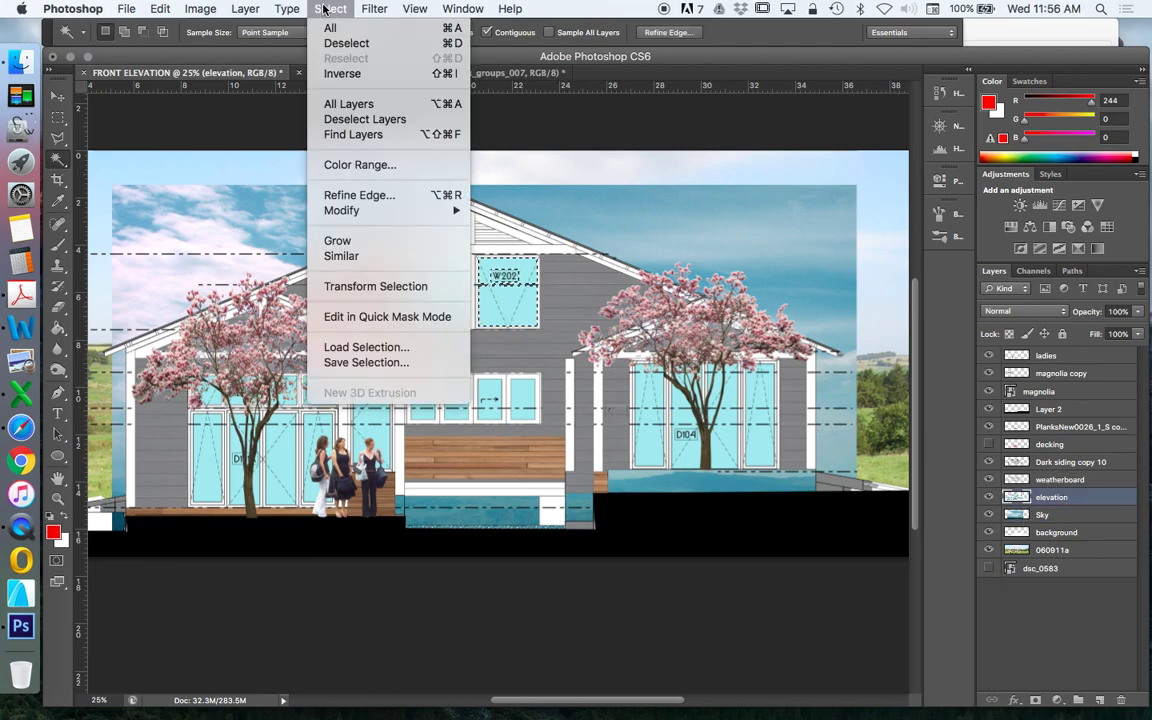
{"action": "left_click", "coordinate": [360, 257]}
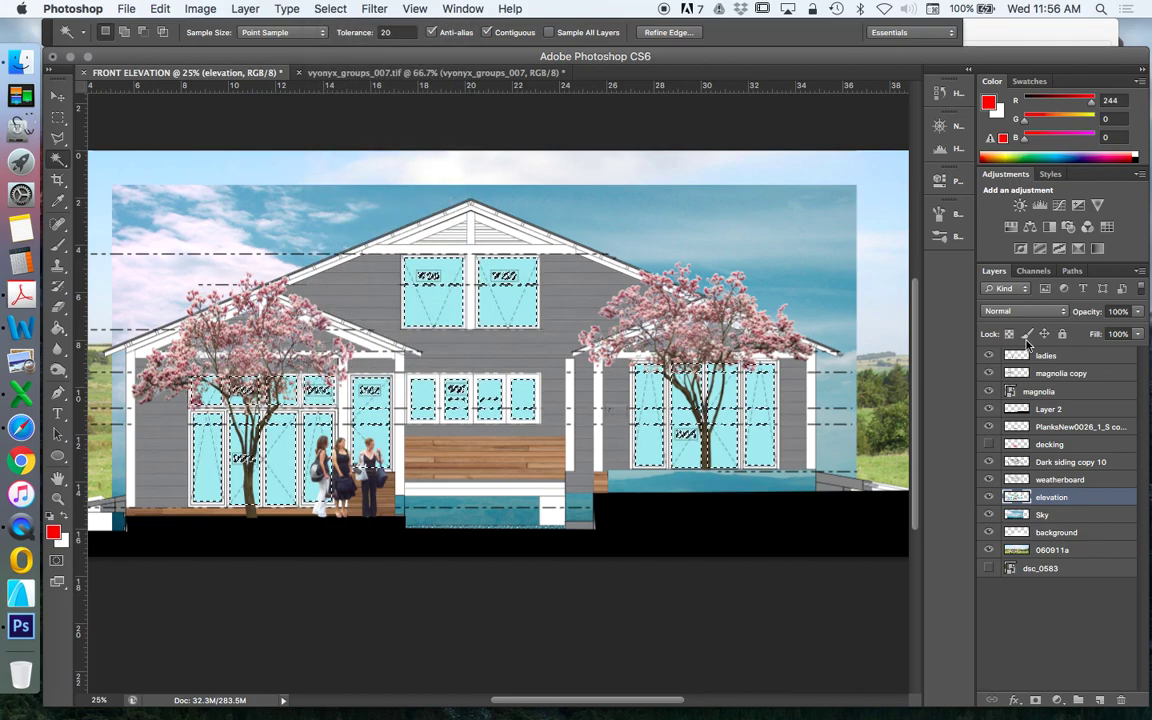
Copy the window-shaped sky into a new Layer 3 via Layer Via Copy and hide Sky.
{"action": "left_click", "coordinate": [1044, 515]}
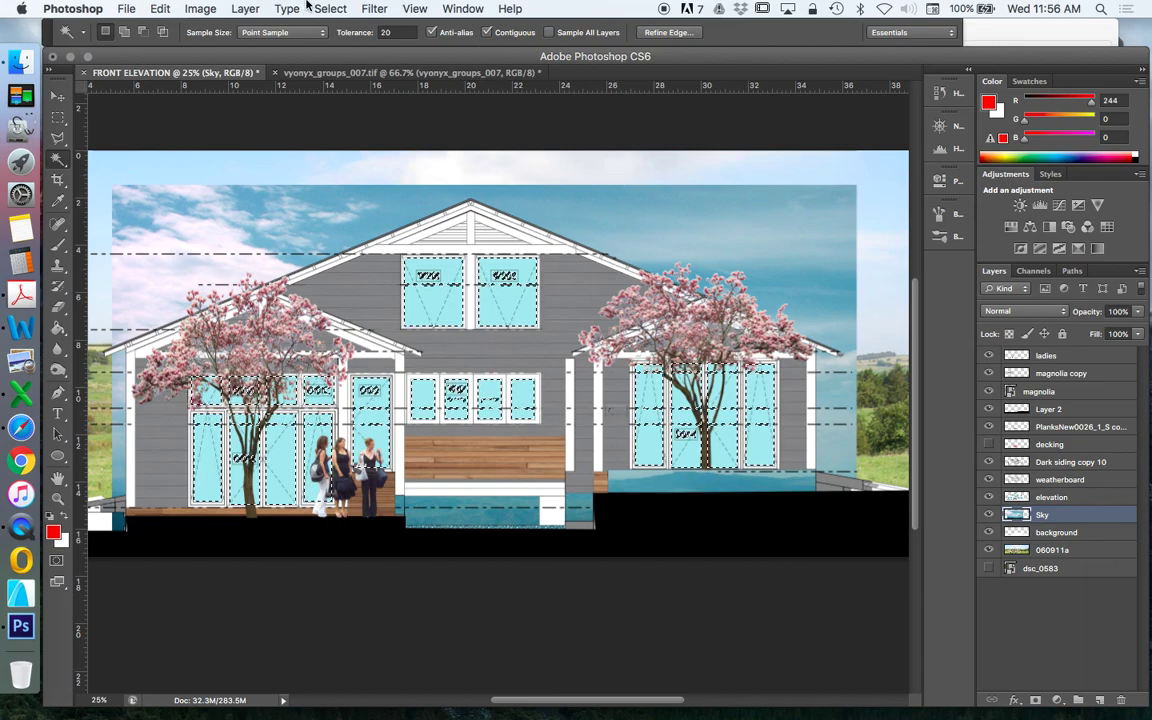
{"action": "left_click", "coordinate": [245, 9]}
{"action": "mouse_move", "coordinate": [256, 30]}
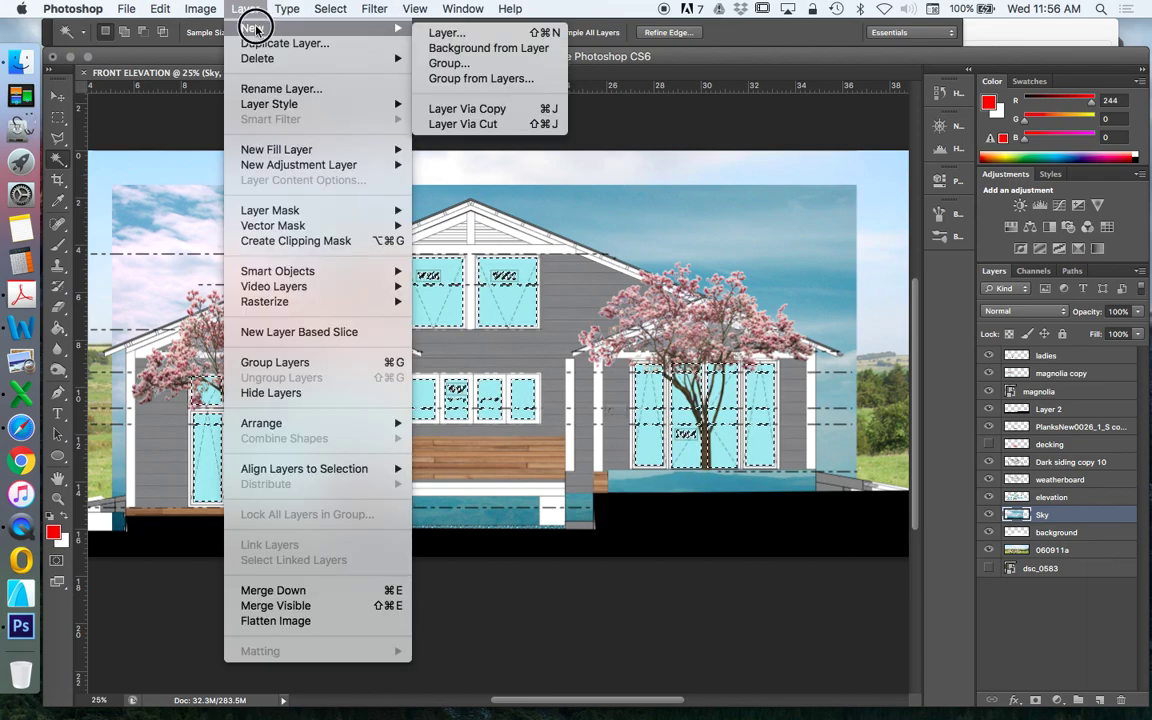
{"action": "left_click", "coordinate": [472, 110]}
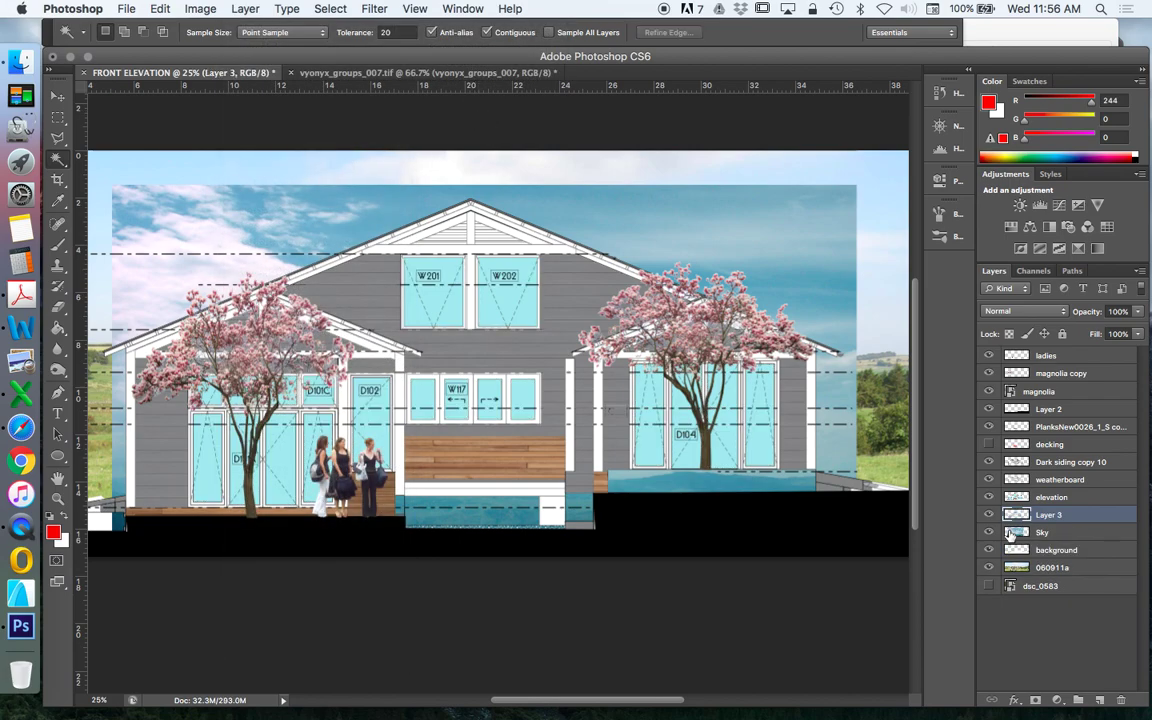
{"action": "left_click", "coordinate": [989, 533]}
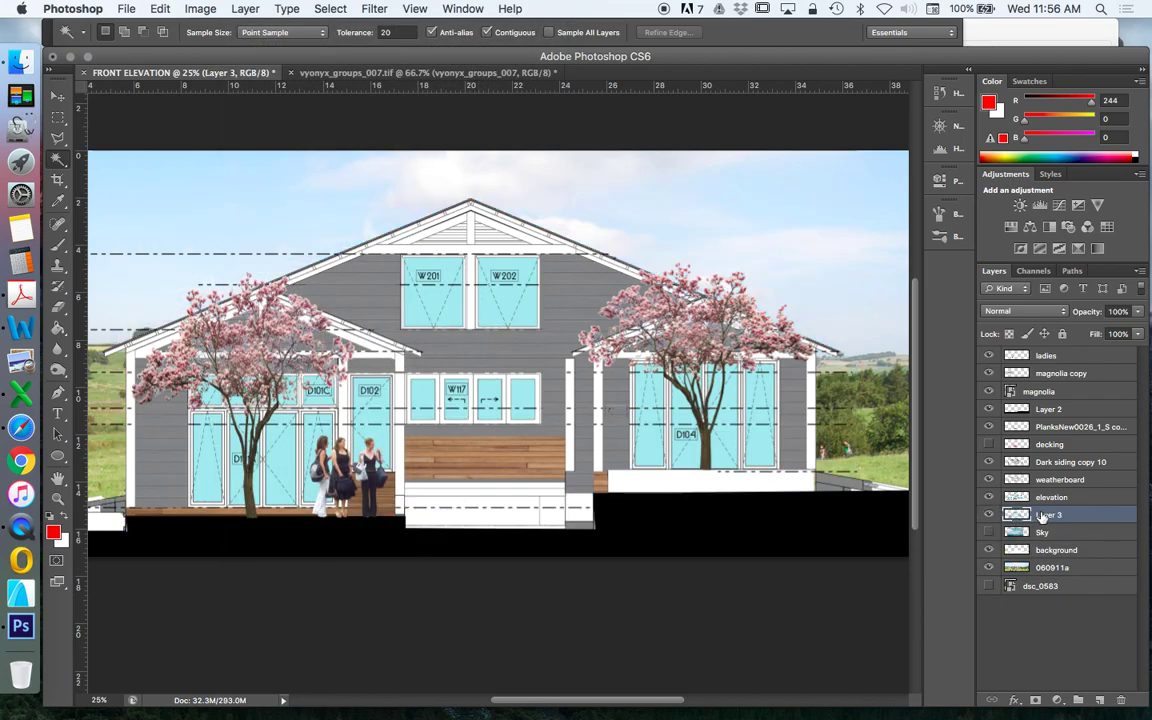
Move Layer 3 above the elevation layer so sky fills the window panes.
{"action": "left_click_drag", "start_coordinate": [1041, 515], "coordinate": [1040, 498]}
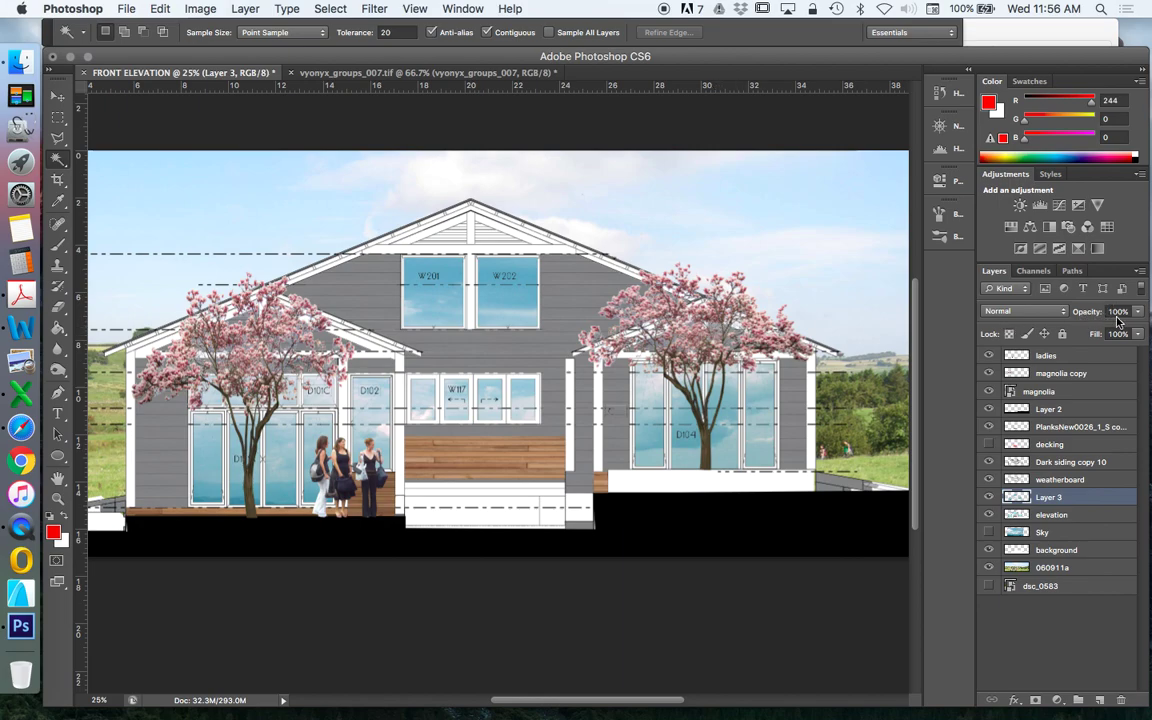
{"action": "left_click", "coordinate": [200, 9]}
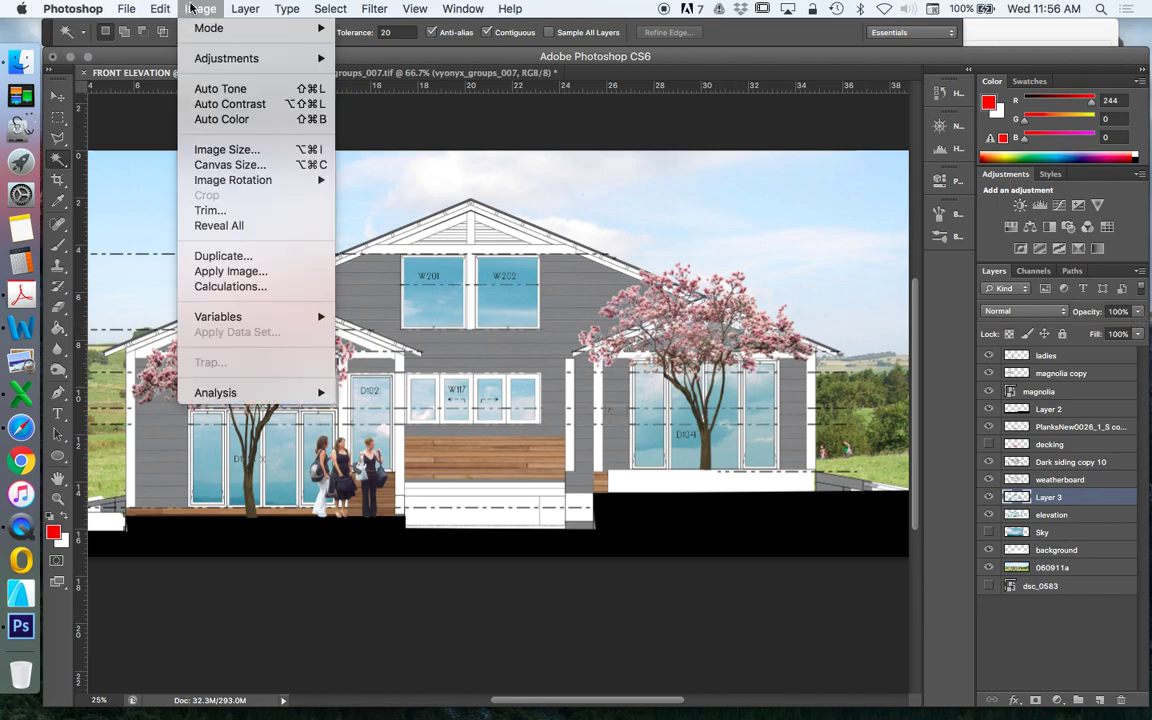
{"action": "mouse_move", "coordinate": [228, 56]}
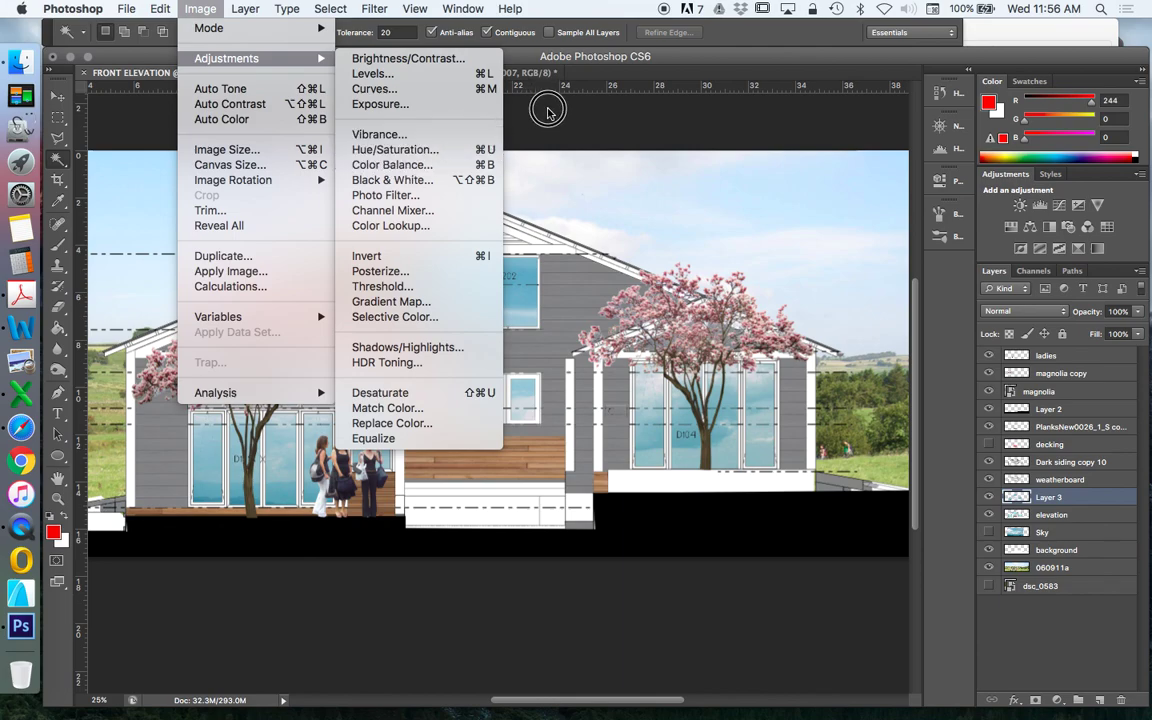
Zoom in close on the upper windows.
{"action": "key", "text": "Escape"}
{"action": "left_click", "coordinate": [58, 499]}
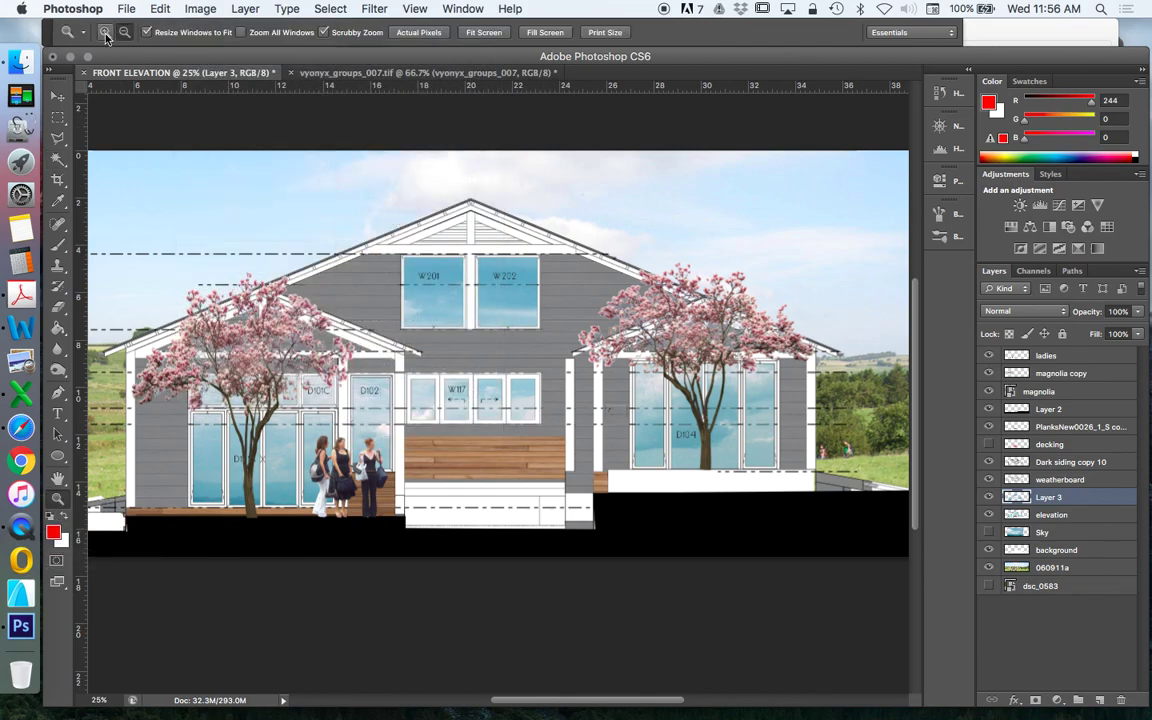
{"action": "left_click", "coordinate": [536, 348]}
{"action": "left_click", "coordinate": [550, 330]}
{"action": "left_click", "coordinate": [565, 312]}
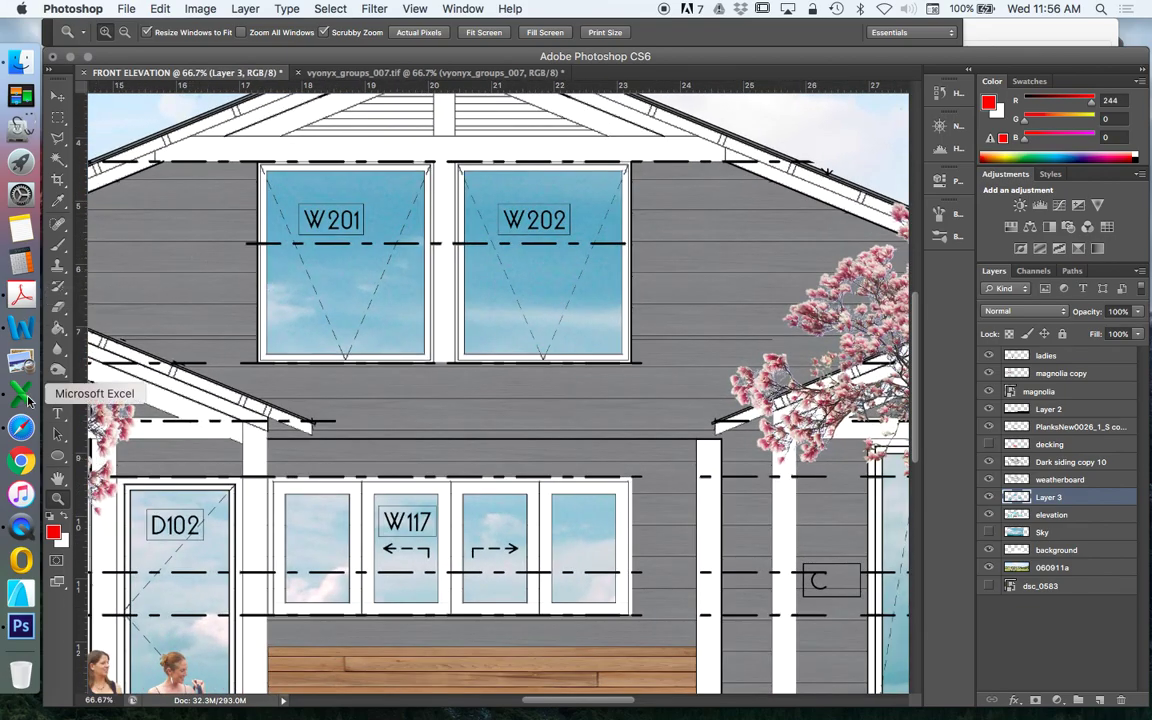
Set up the Dodge tool on Highlights at 3% exposure, 100% hardness and 113 px size.
{"action": "left_click", "coordinate": [56, 370]}
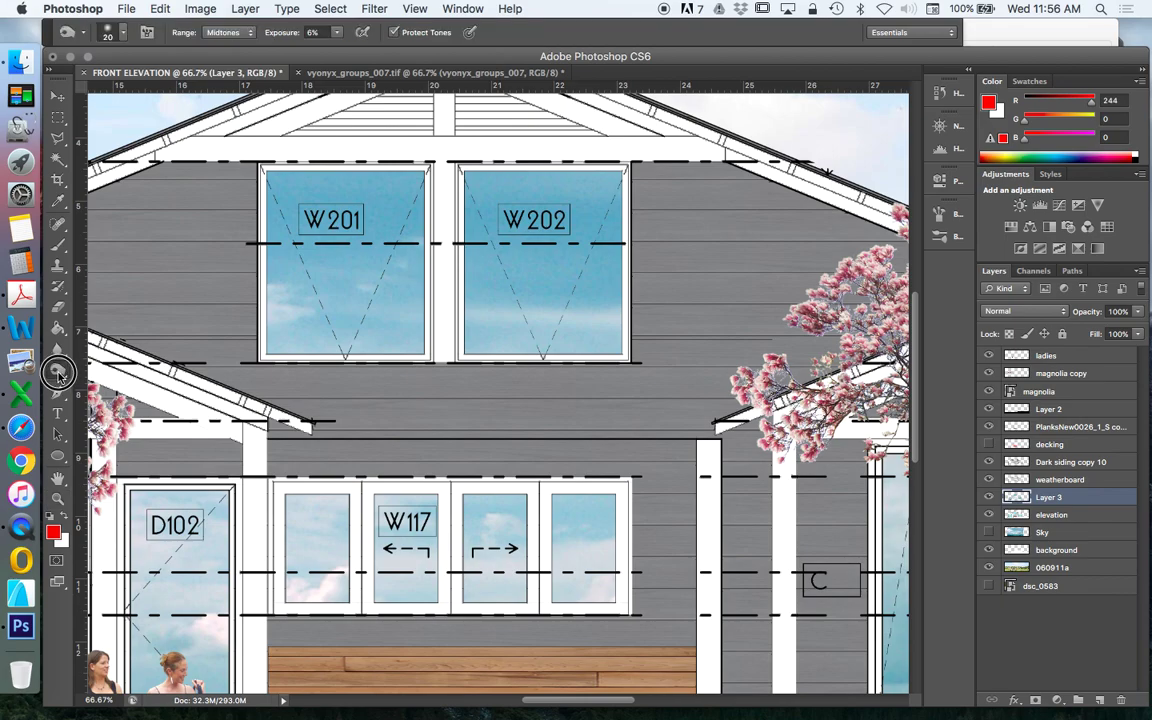
{"action": "left_click", "coordinate": [55, 373]}
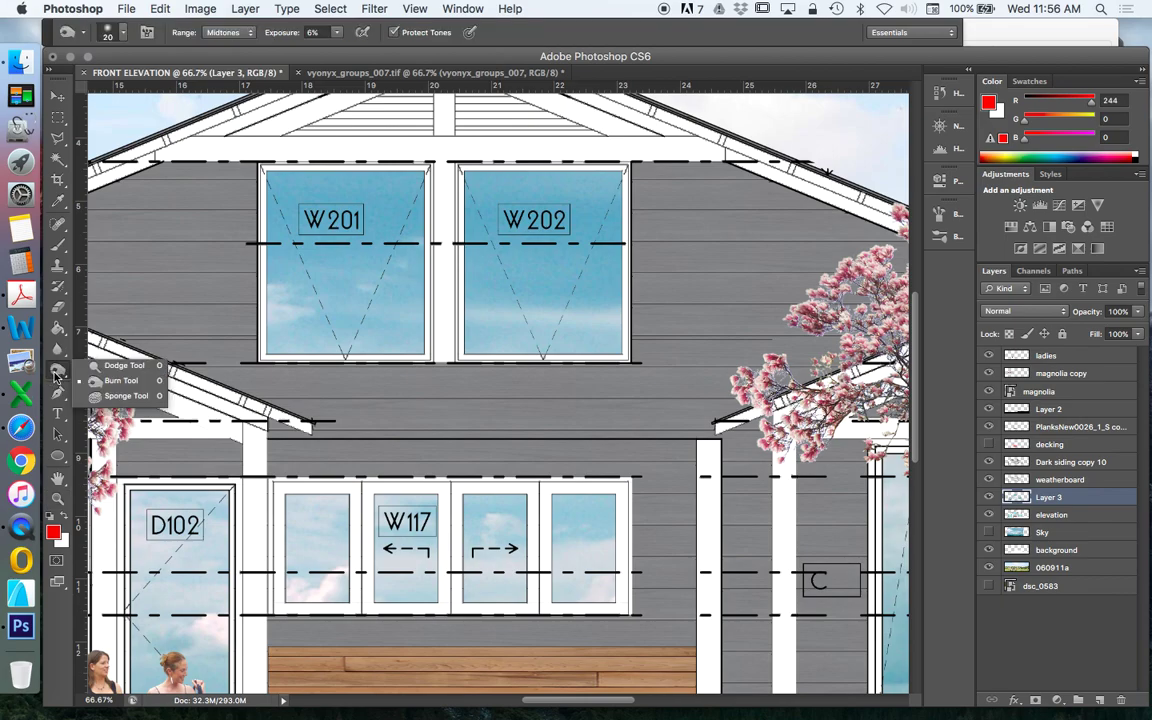
{"action": "left_click", "coordinate": [124, 366]}
{"action": "left_click", "coordinate": [337, 34]}
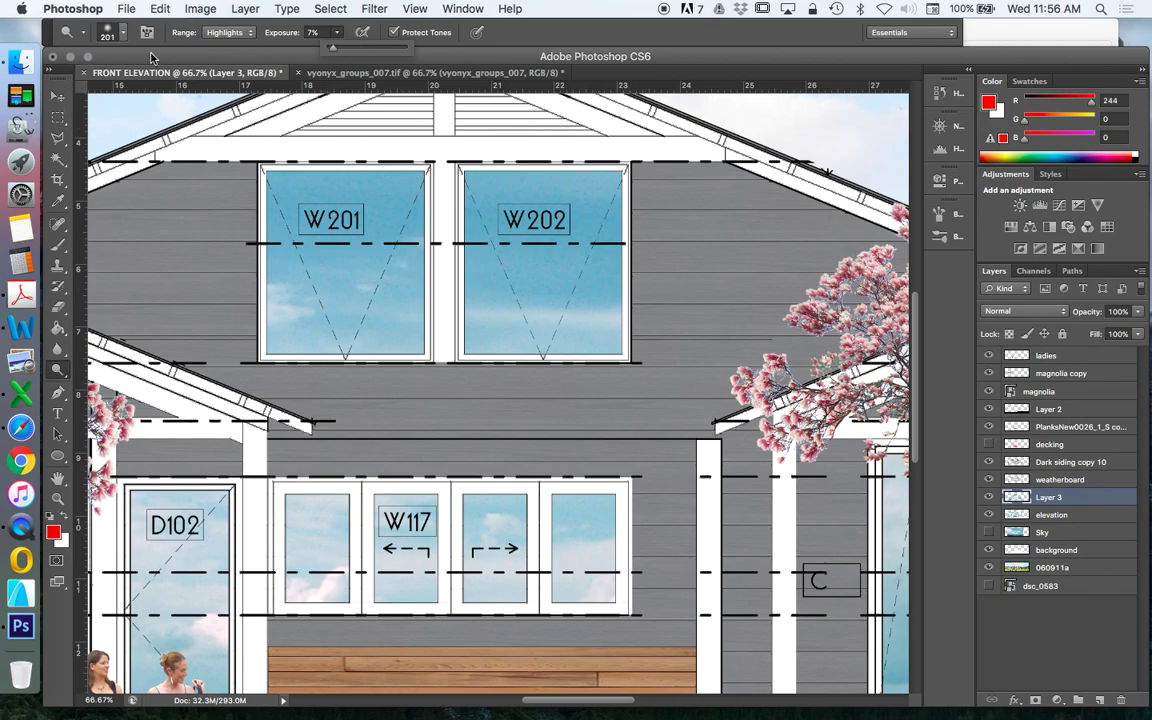
{"action": "left_click", "coordinate": [125, 36]}
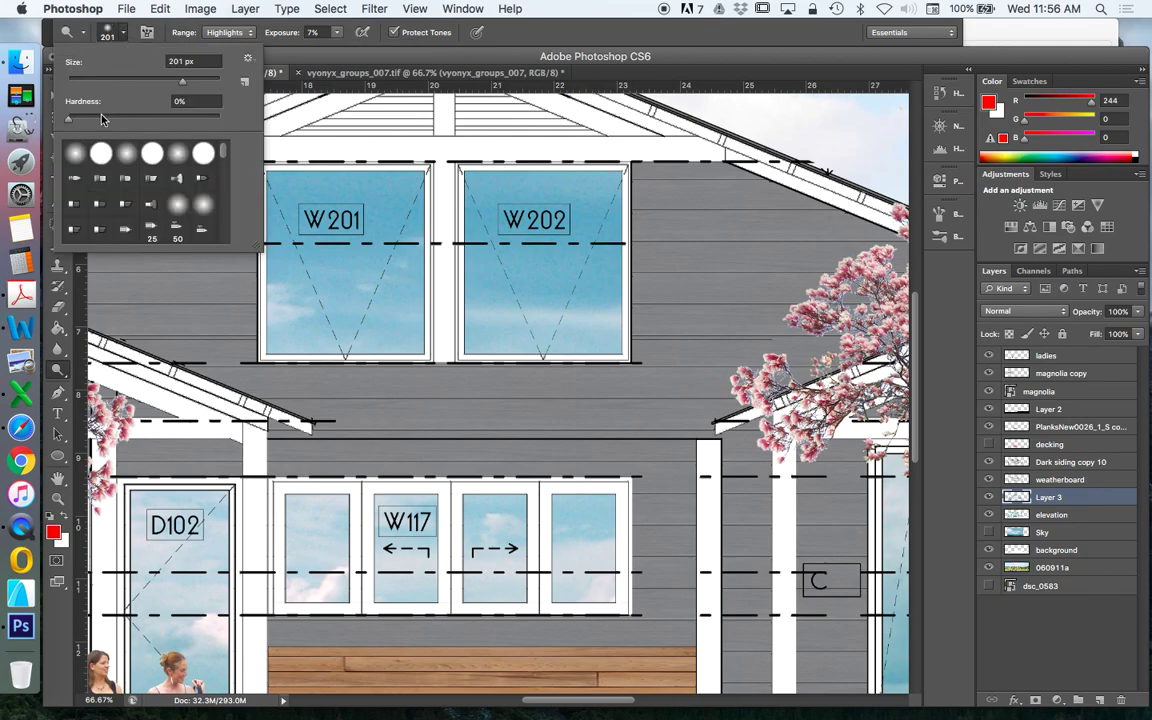
{"action": "left_click_drag", "start_coordinate": [99, 119], "coordinate": [255, 85]}
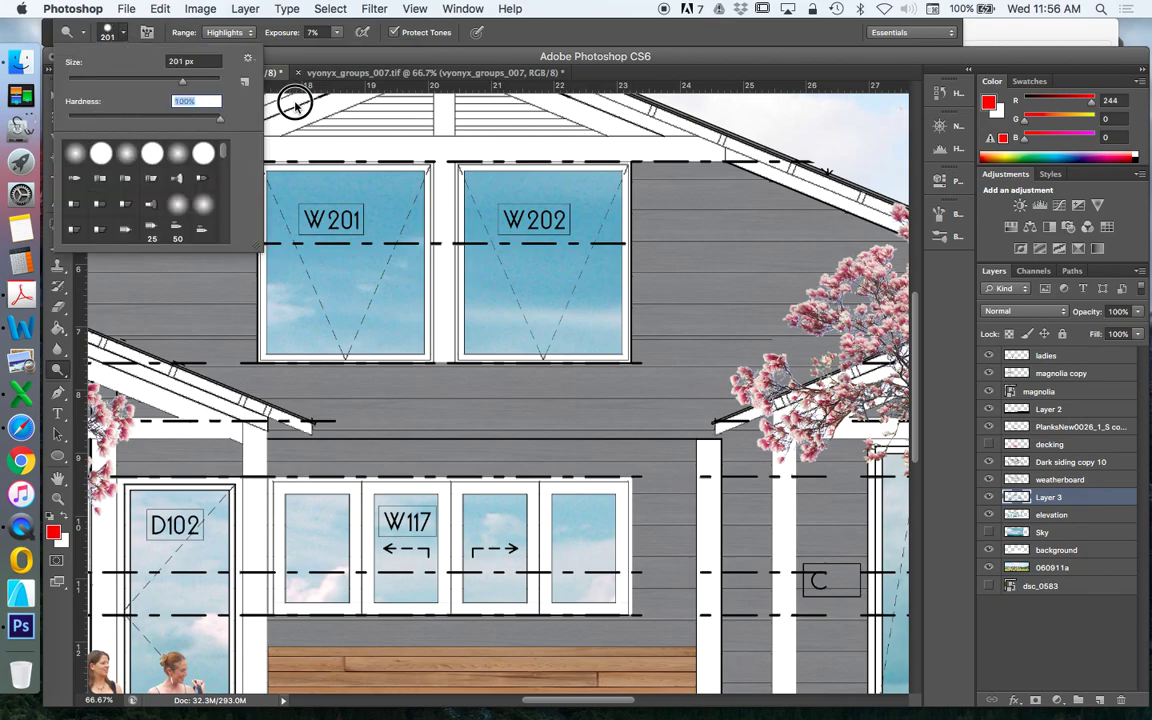
{"action": "left_click", "coordinate": [337, 36]}
{"action": "left_click_drag", "start_coordinate": [337, 49], "coordinate": [334, 49]}
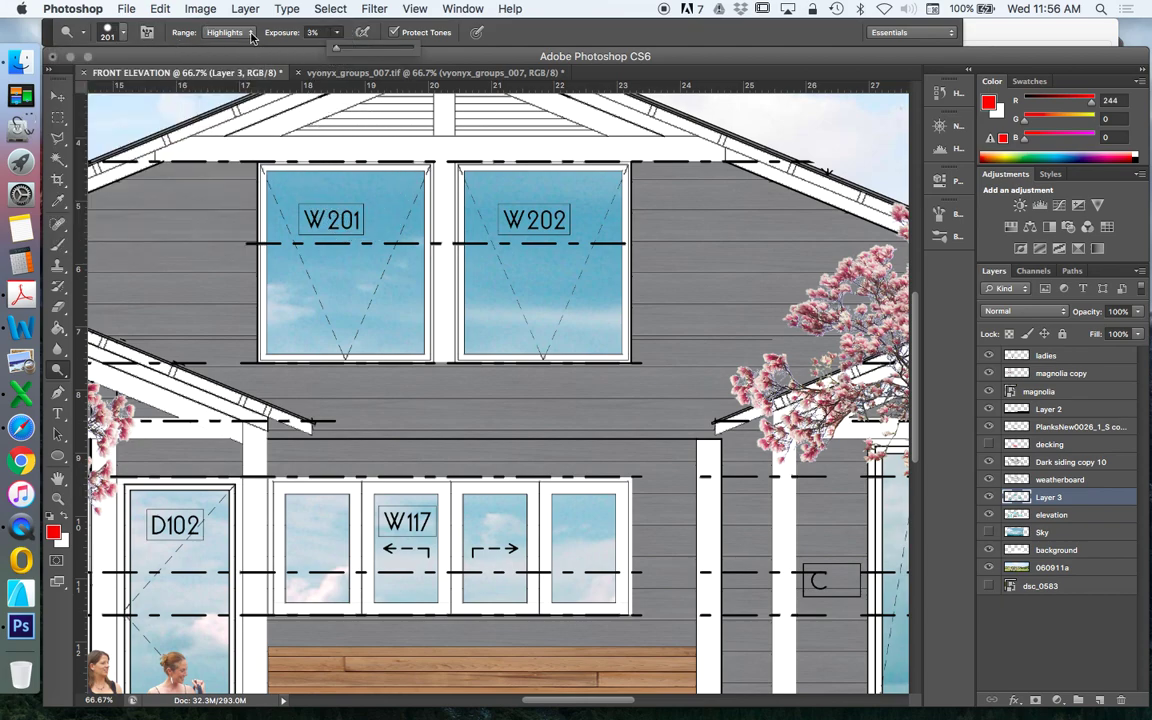
{"action": "left_click", "coordinate": [122, 32]}
{"action": "left_click_drag", "start_coordinate": [105, 79], "coordinate": [143, 72]}
{"action": "left_click", "coordinate": [335, 113]}
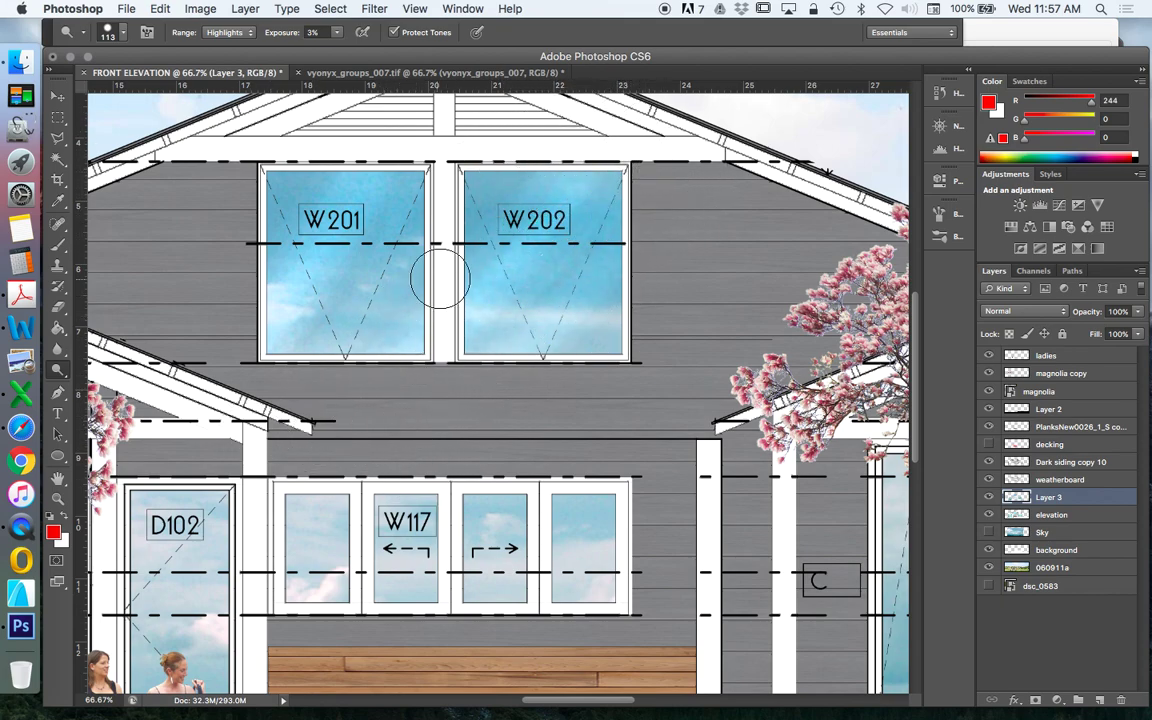
Dodge reflection streaks across the W201 and W202 panes, then zoom out to the whole house.
{"action": "scroll", "coordinate": [396, 250], "scroll_direction": "down", "scroll_amount": 3}
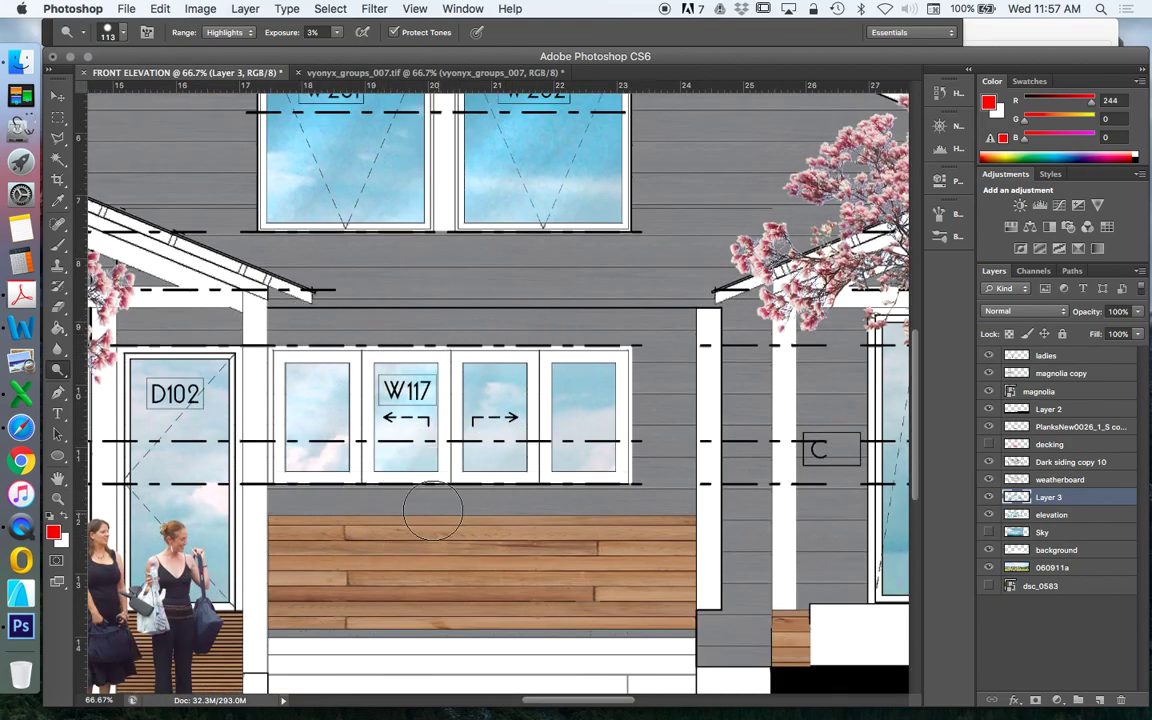
{"action": "left_click", "coordinate": [525, 486]}
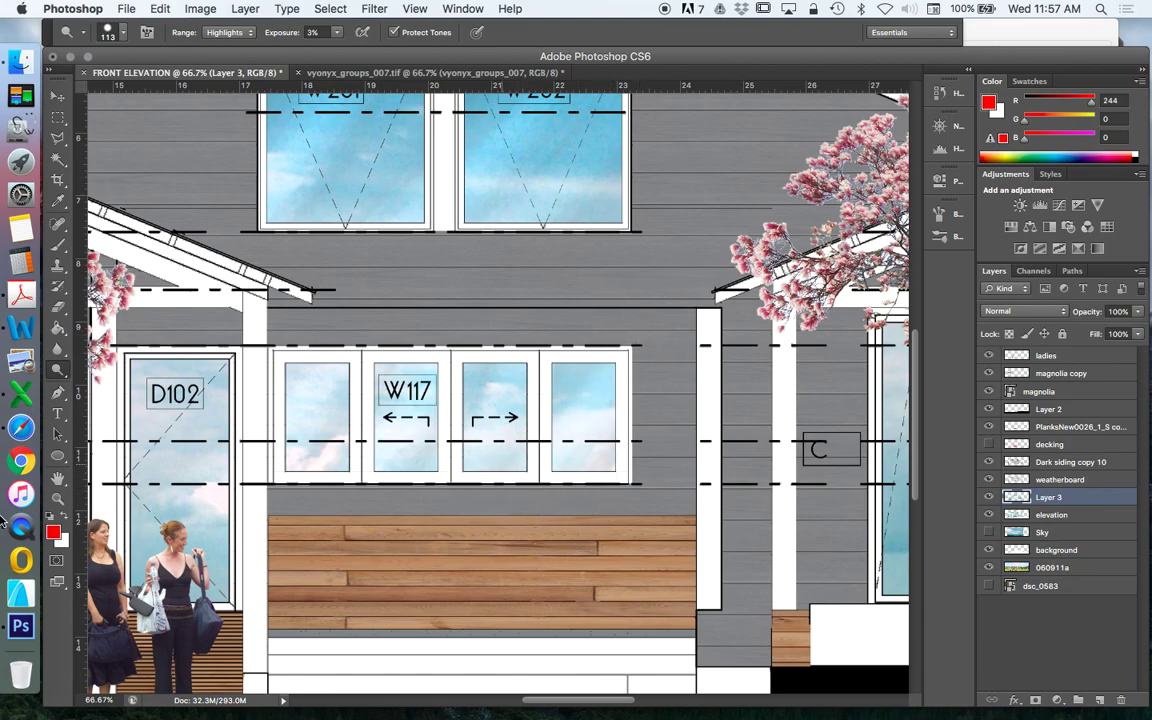
{"action": "left_click", "coordinate": [120, 515]}
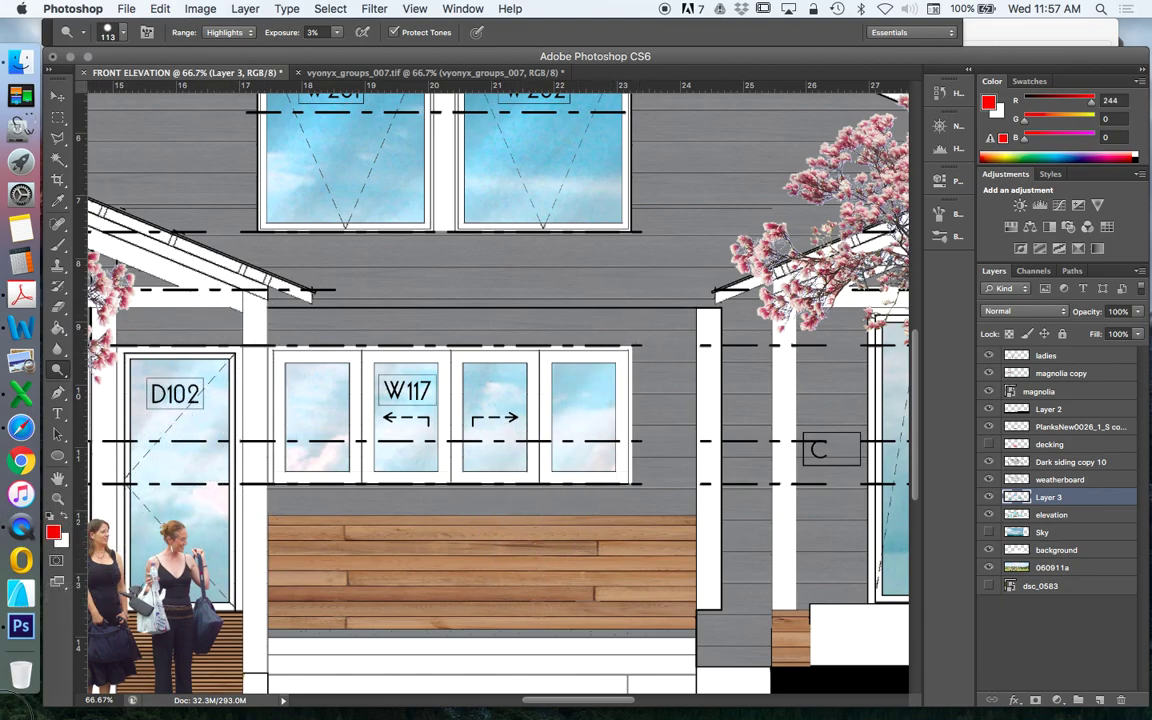
{"action": "left_click_drag", "start_coordinate": [604, 700], "coordinate": [590, 700]}
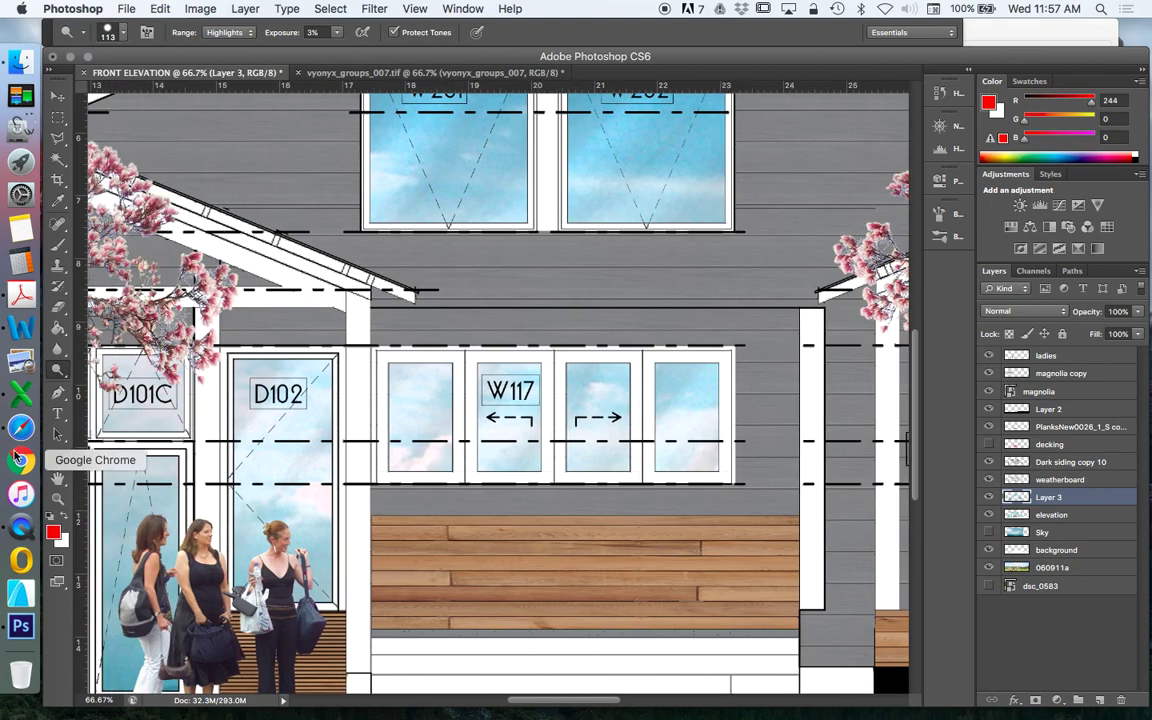
{"action": "left_click", "coordinate": [57, 497]}
{"action": "left_click", "coordinate": [382, 335]}
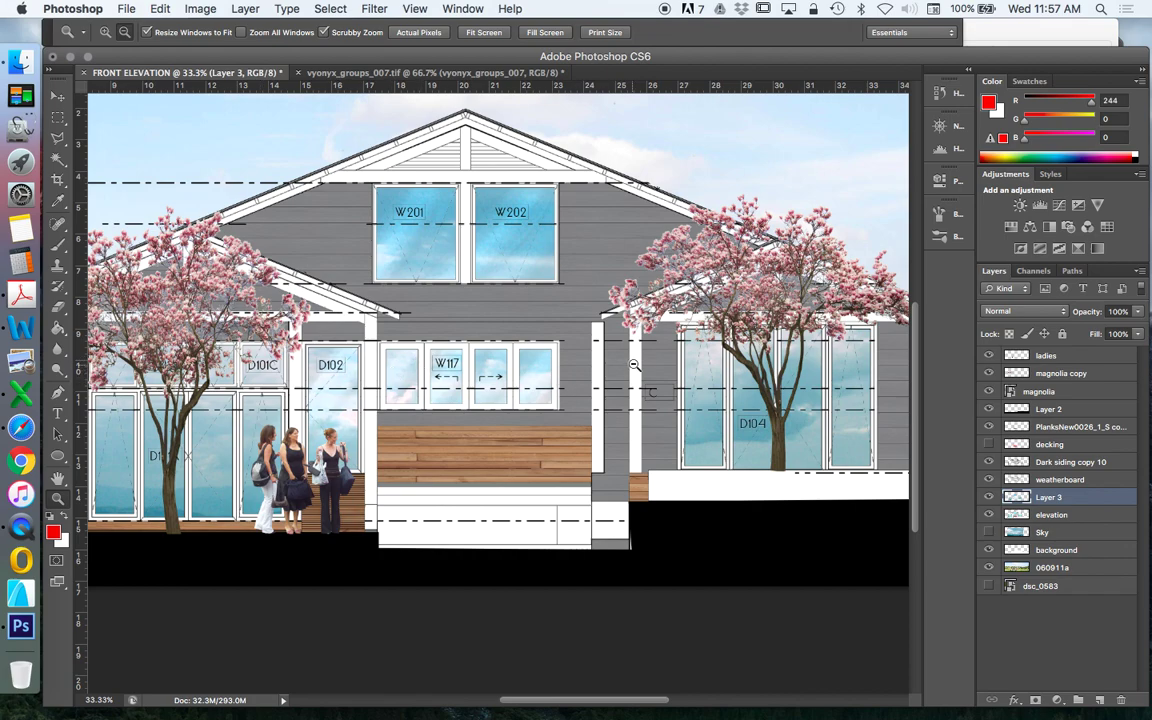
Dodge a light reflection streak across the lower D104 door panes, then view the whole elevation.
{"action": "left_click", "coordinate": [57, 369]}
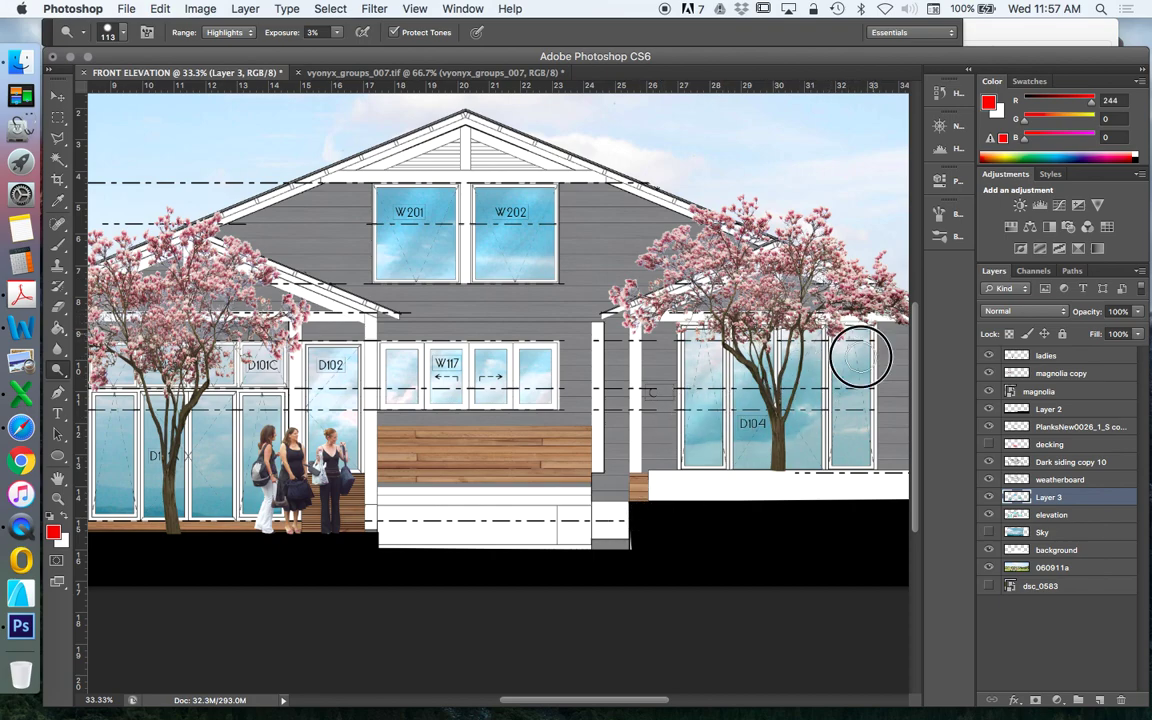
{"action": "left_click_drag", "start_coordinate": [575, 708], "coordinate": [540, 706]}
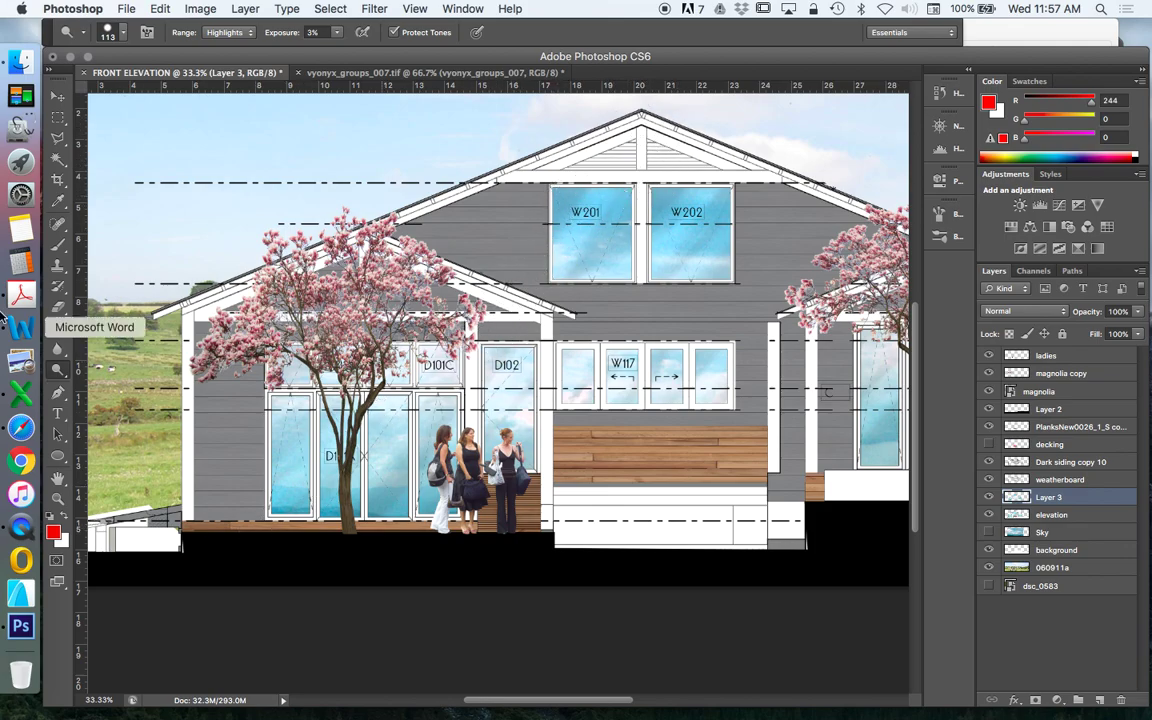
{"action": "left_click", "coordinate": [57, 499]}
{"action": "left_click", "coordinate": [318, 258], "text": "alt"}
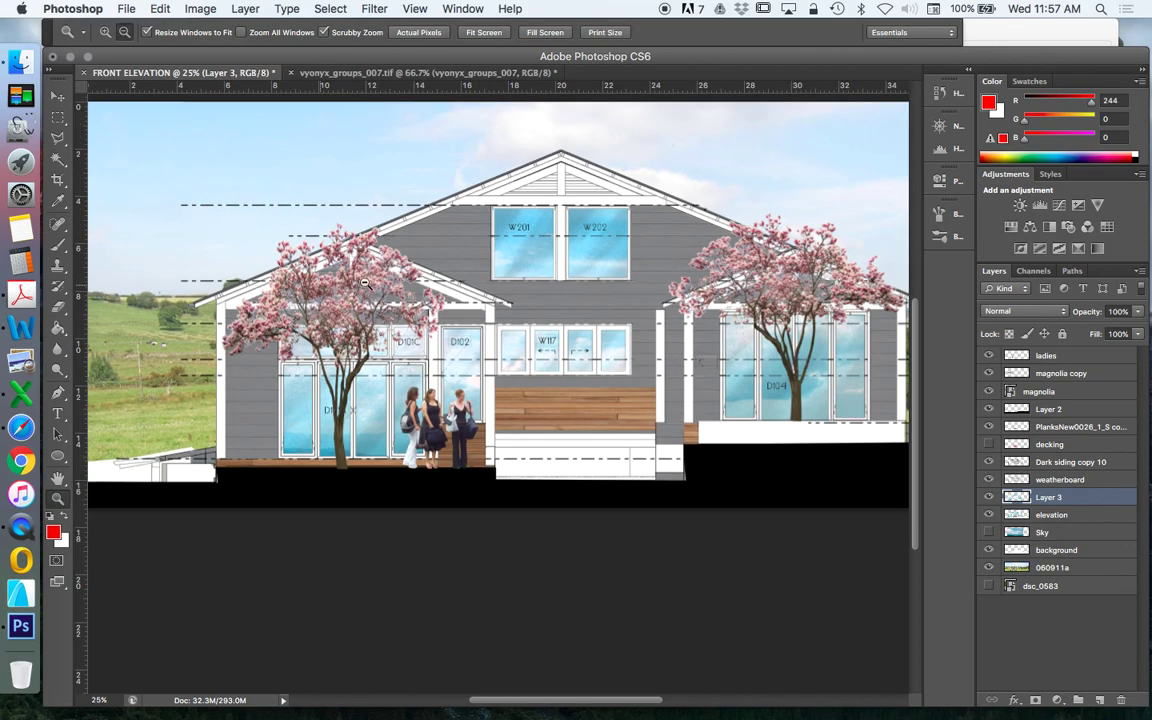
{"action": "left_click", "coordinate": [453, 319], "text": "alt"}
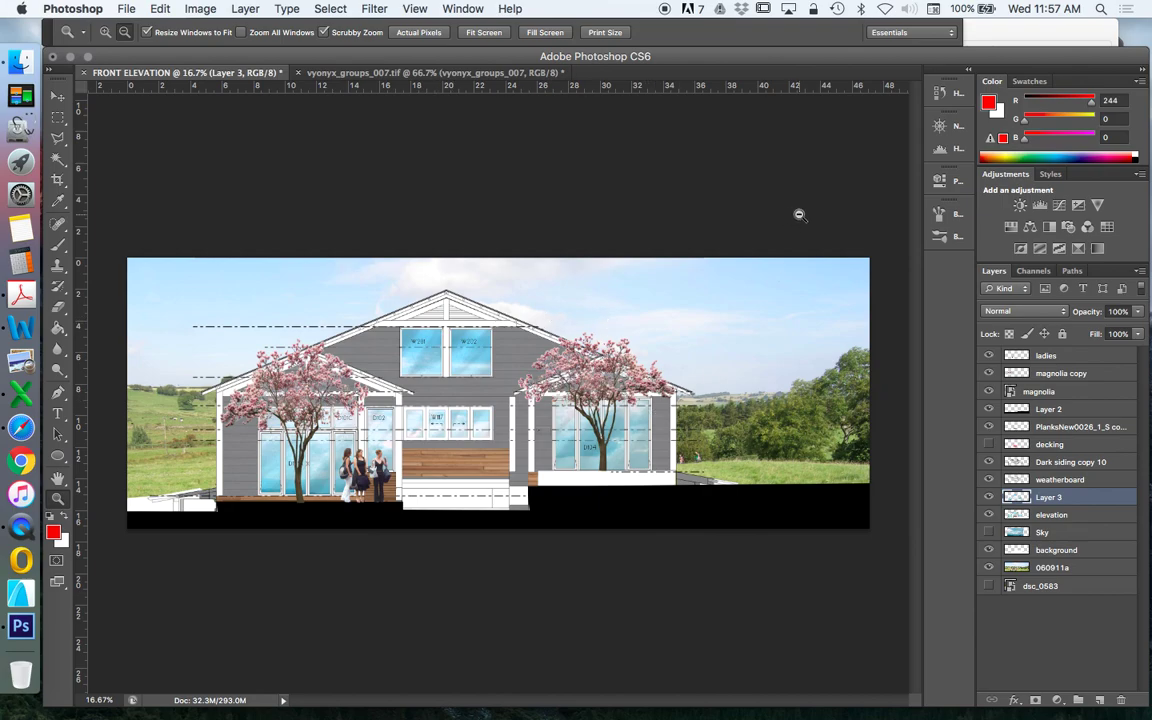